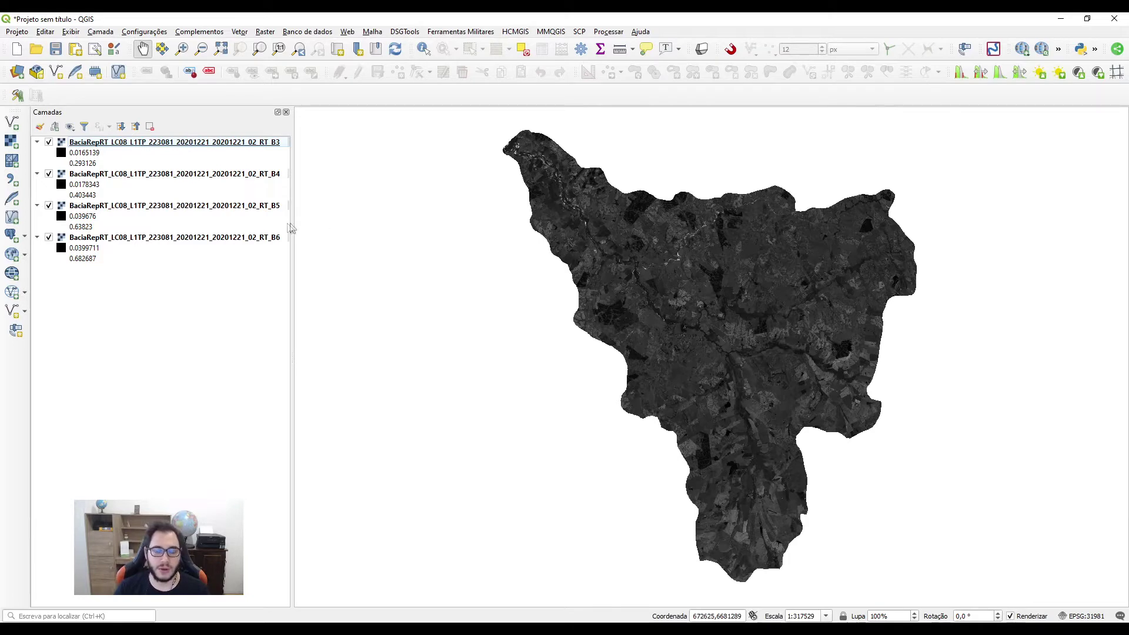
# Open the Raster Calculator and create a folder named Indices on drive C: while choosing the output location
pyautogui.click(266, 206)
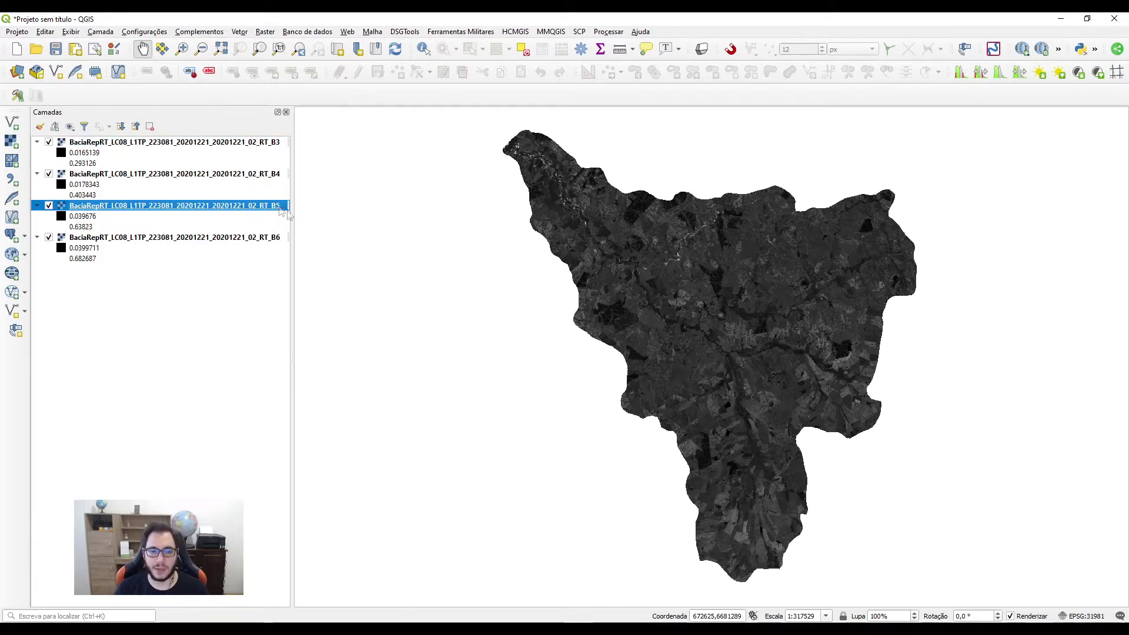
pyautogui.click(276, 174)
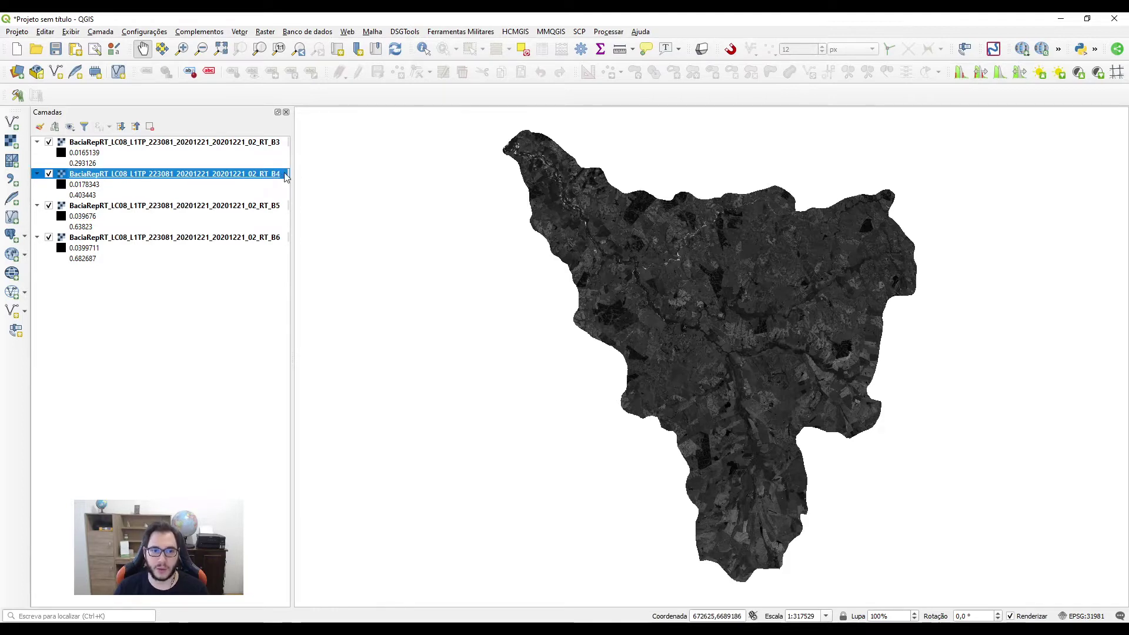
pyautogui.click(265, 34)
pyautogui.click(282, 46)
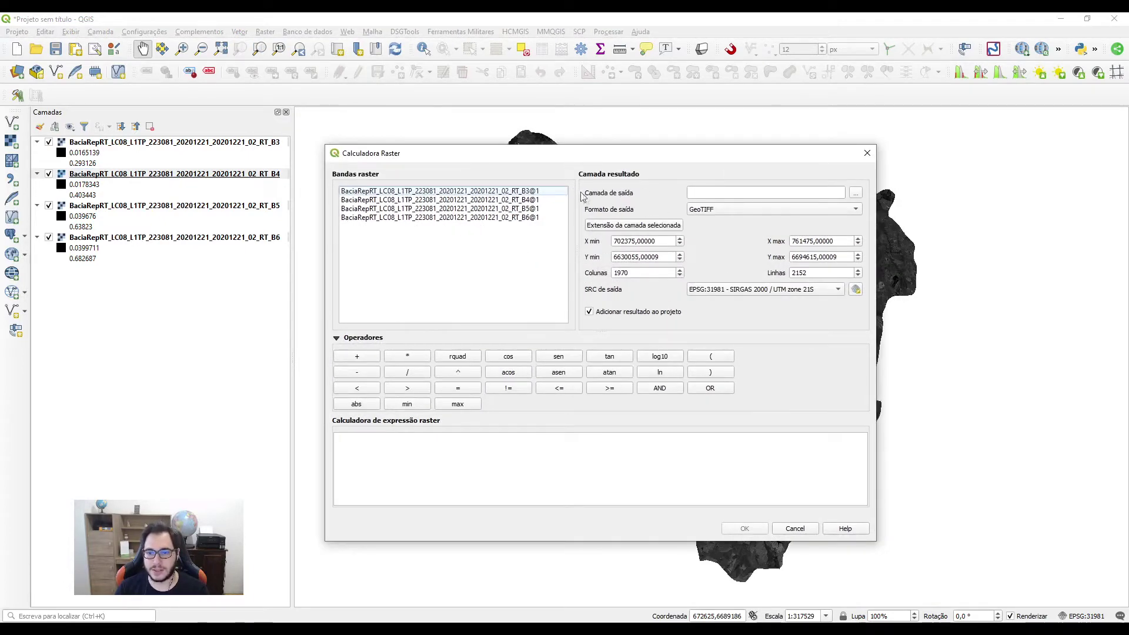
pyautogui.click(852, 196)
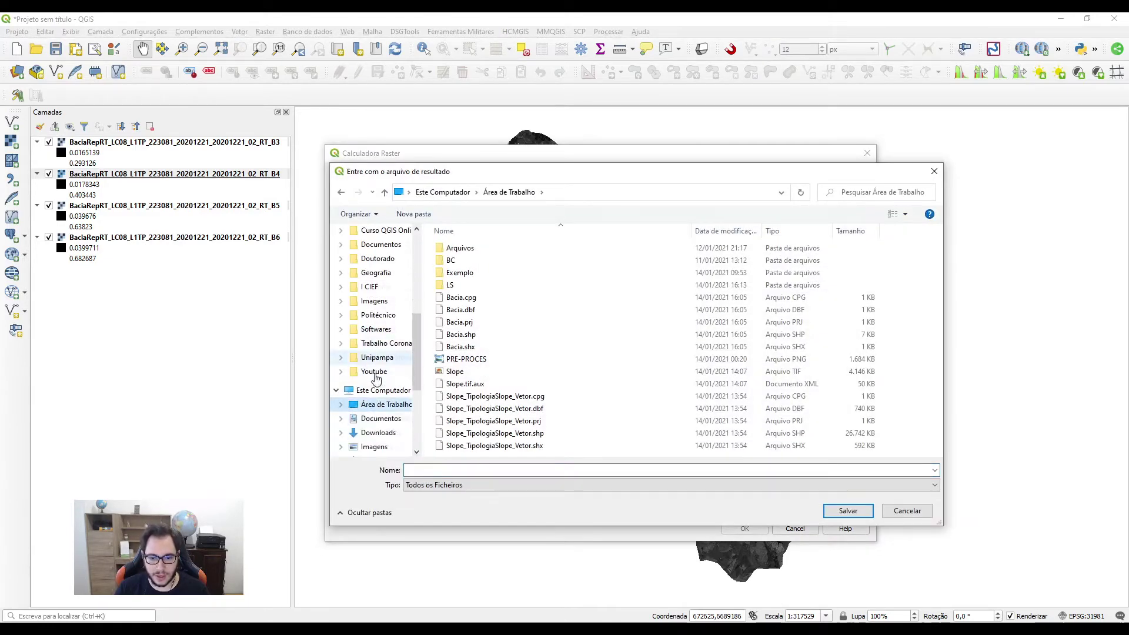
pyautogui.scroll(-5, 376, 378)
pyautogui.click(397, 363)
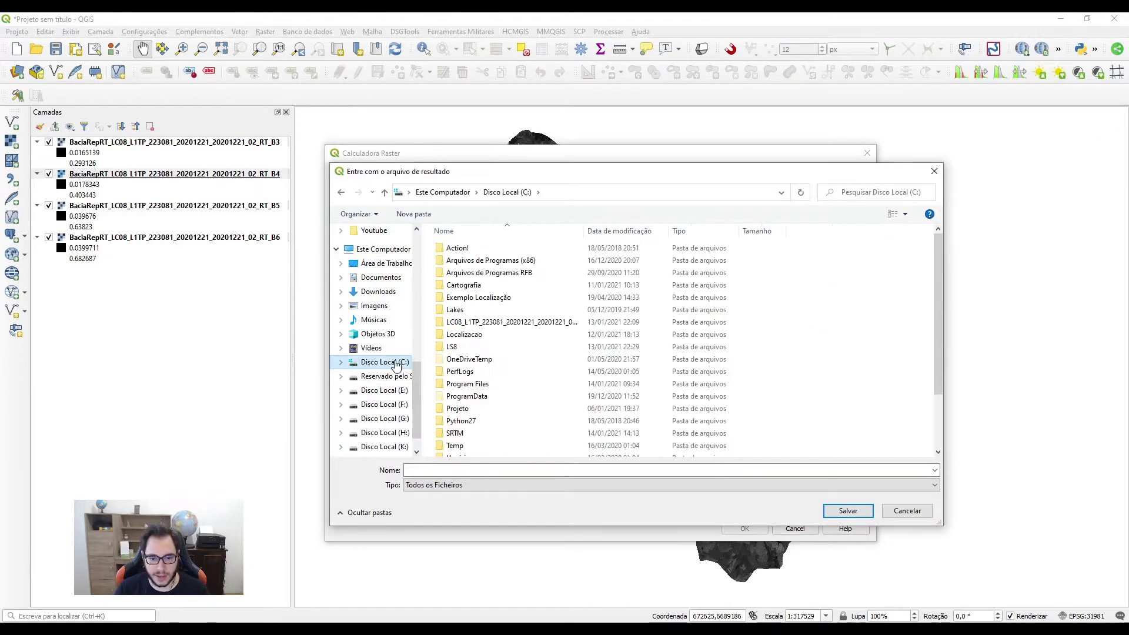
pyautogui.click(423, 217)
pyautogui.write('Indices')
pyautogui.press('Return')
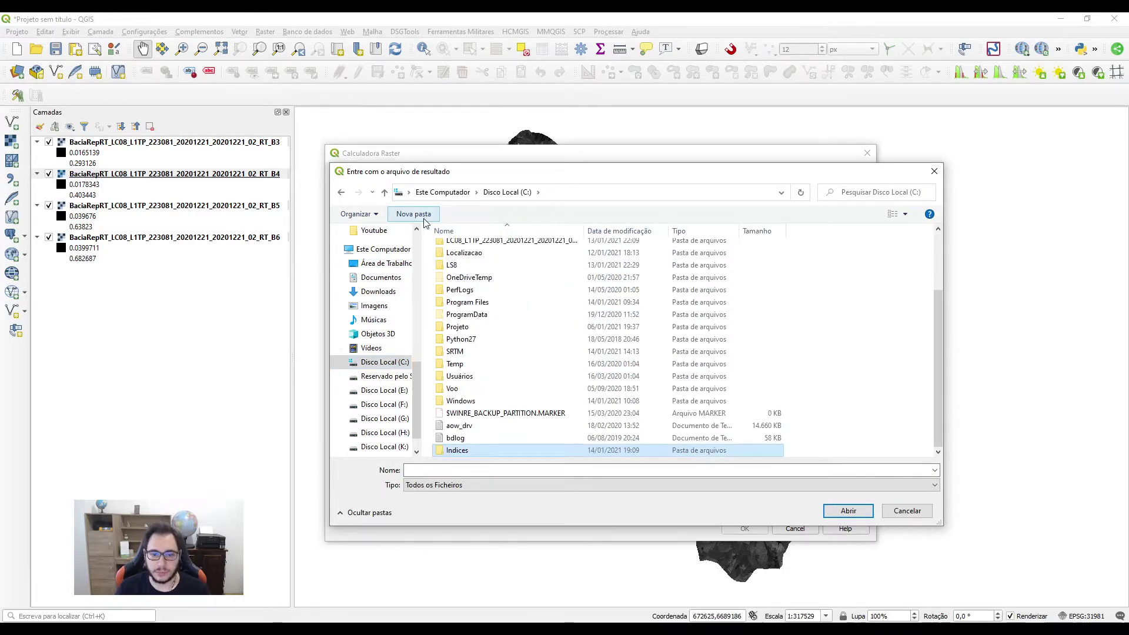
# Set the output layer to a file named NDVI inside the Indices folder
pyautogui.doubleClick(479, 451)
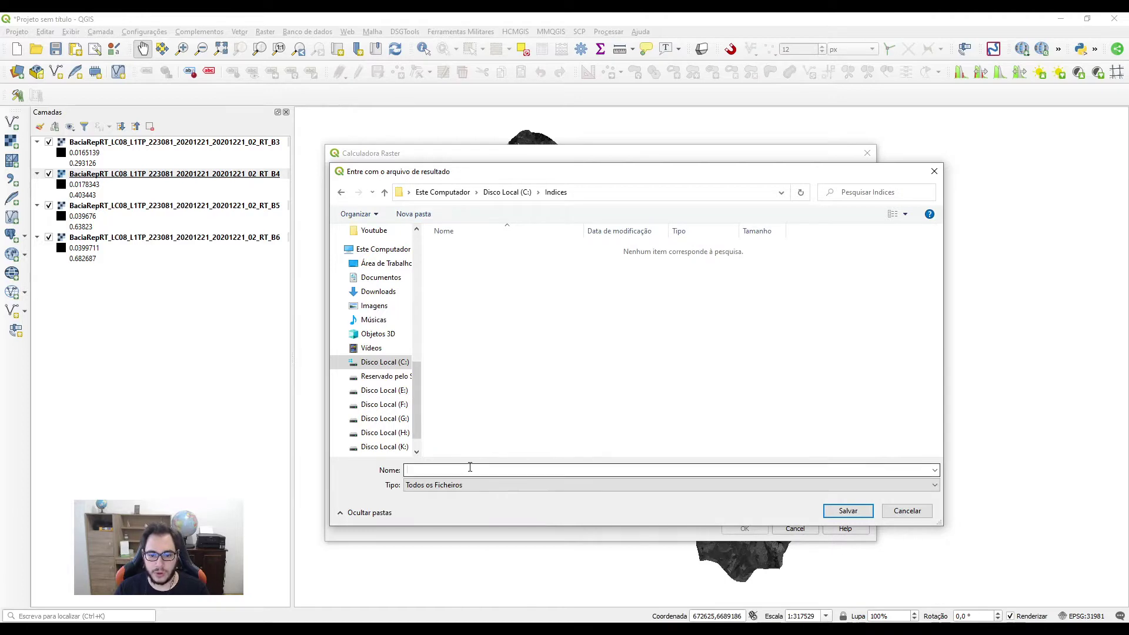
pyautogui.write('NDVI')
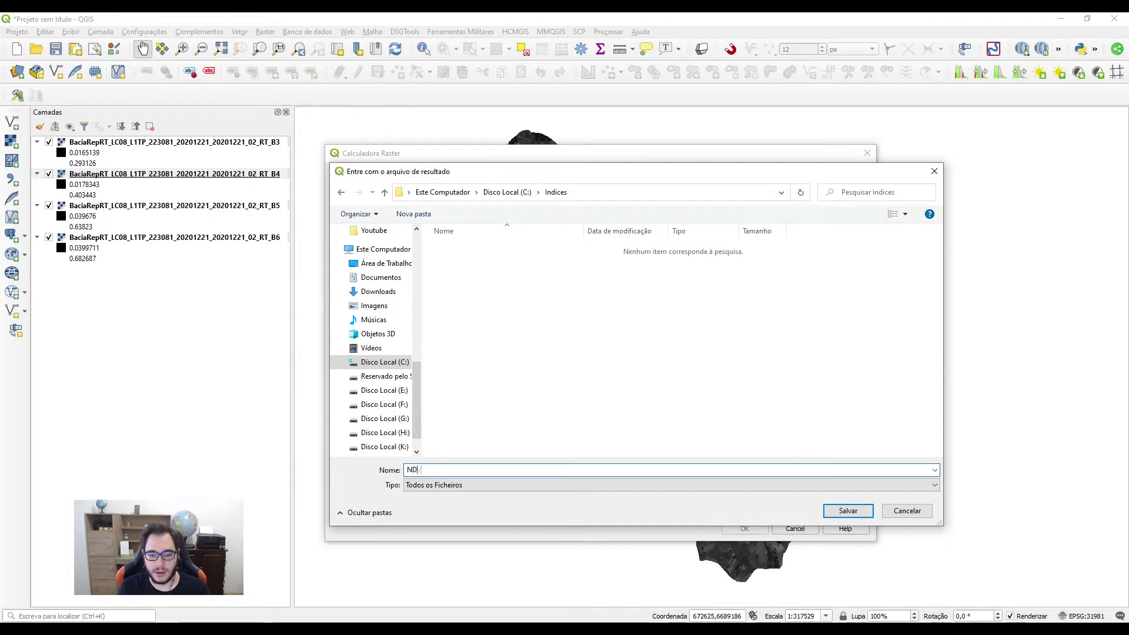
pyautogui.click(848, 511)
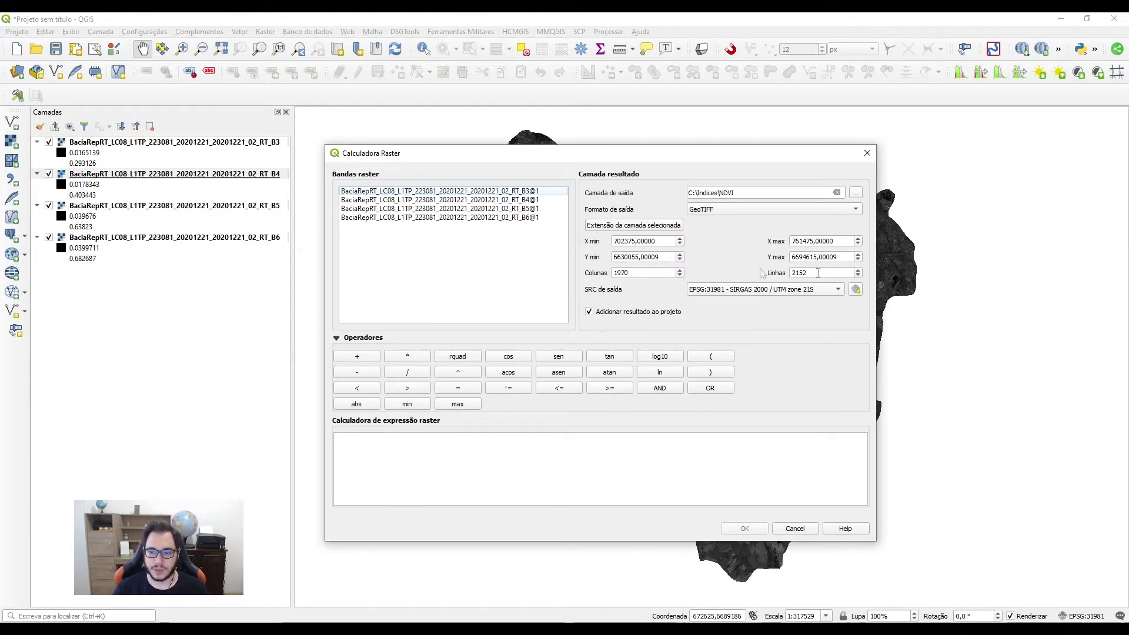
# Enter the numerator of the NDVI expression as band B5@1 minus band B4@1, enclosed in parentheses
pyautogui.click(423, 452)
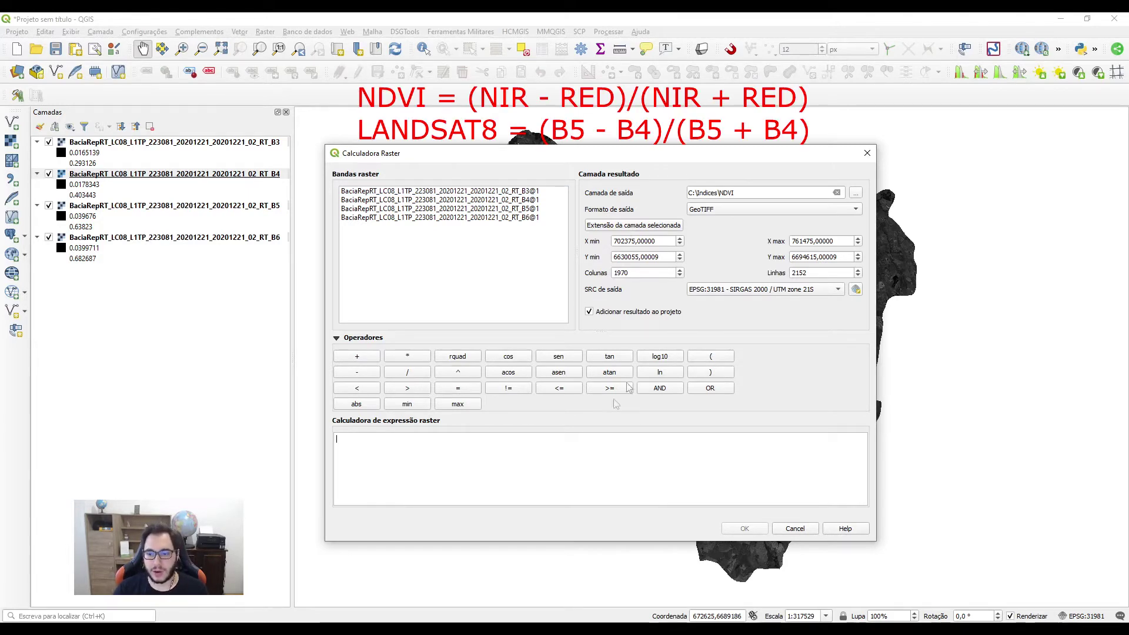
pyautogui.click(707, 358)
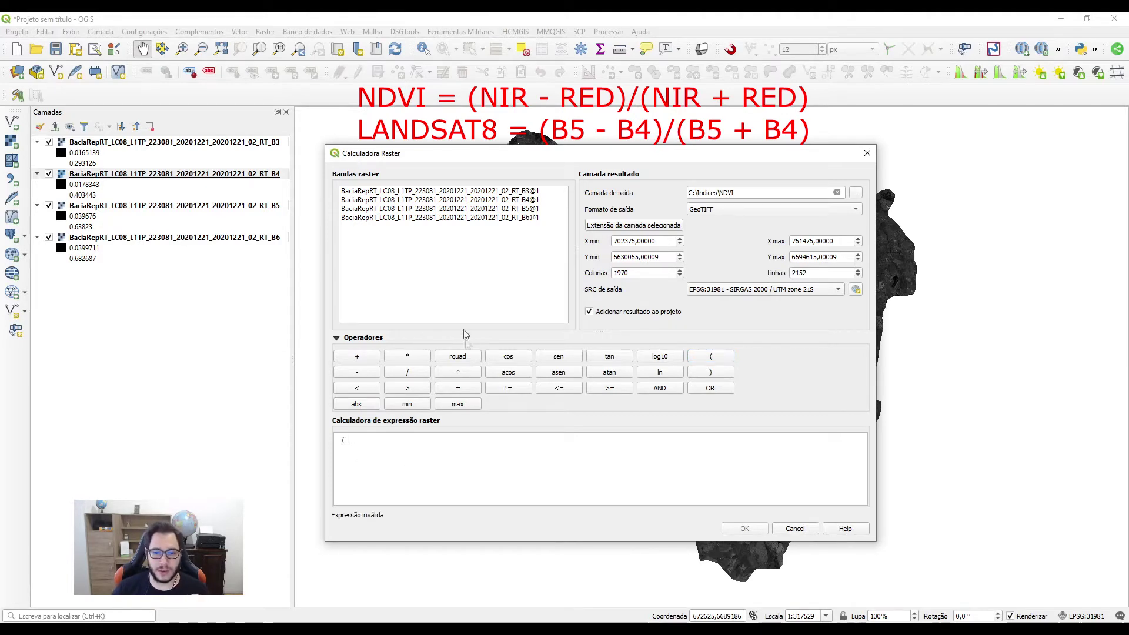
pyautogui.click(527, 209)
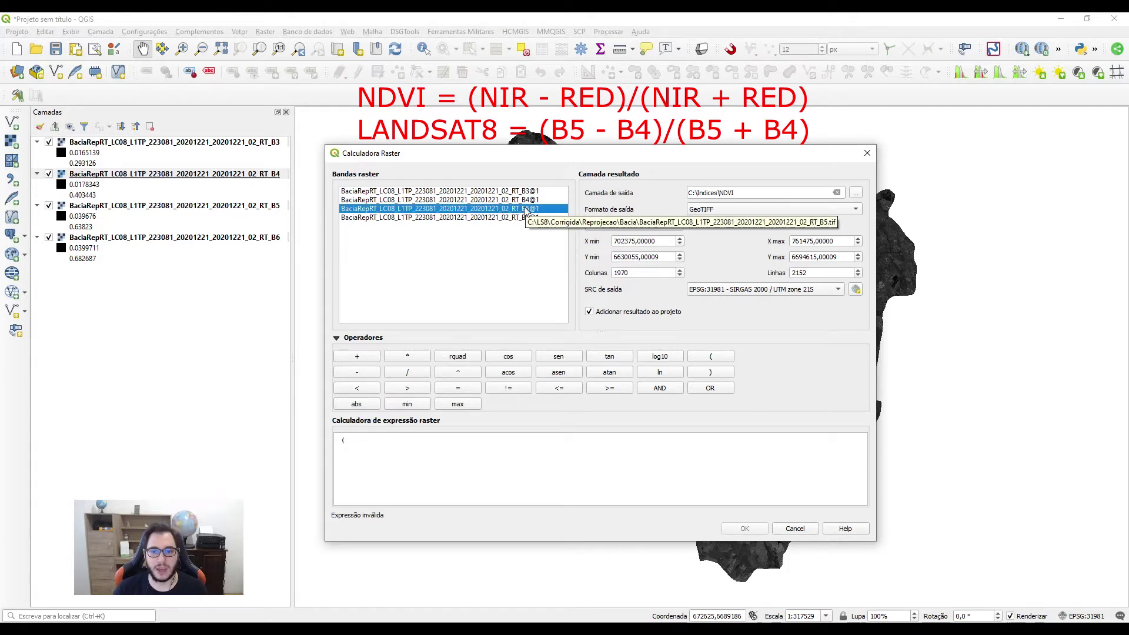
pyautogui.doubleClick(528, 210)
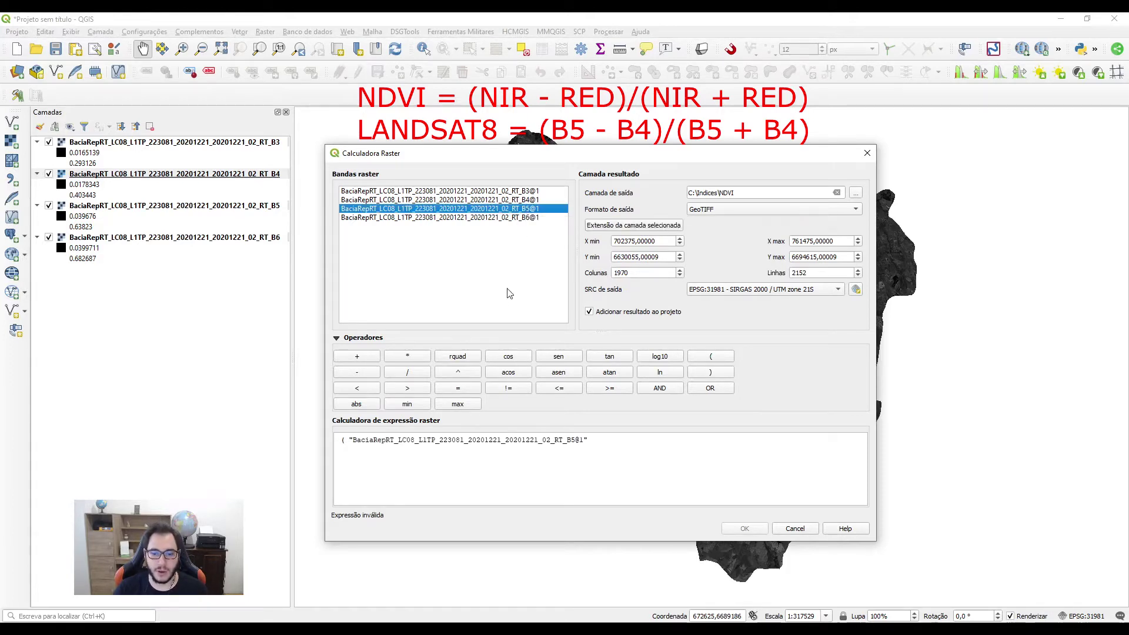
pyautogui.click(372, 377)
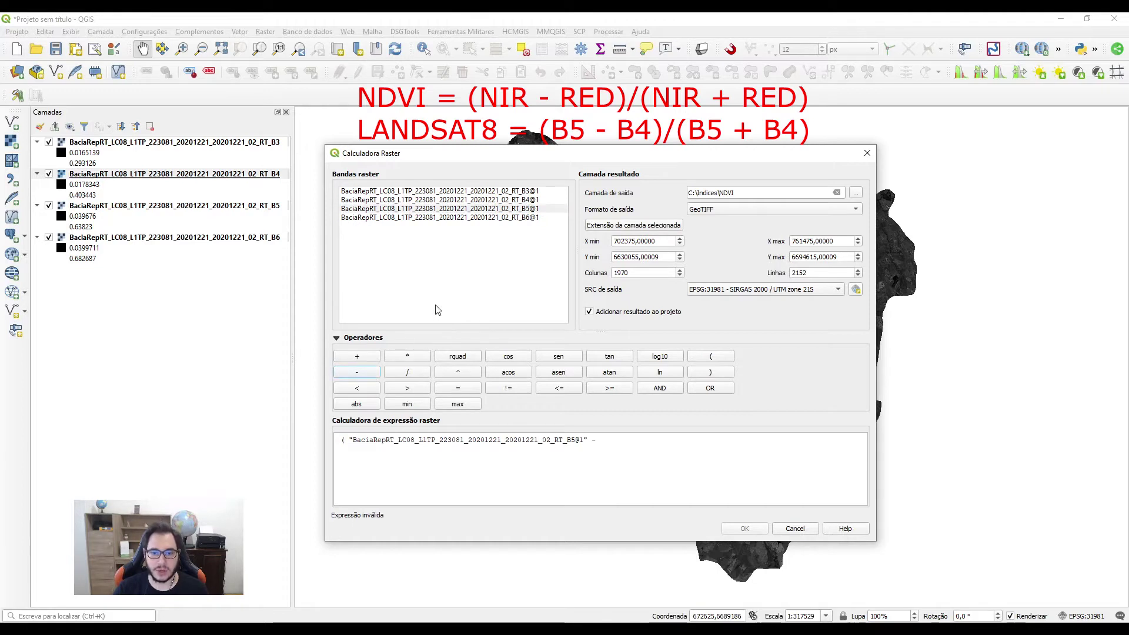
pyautogui.click(518, 201)
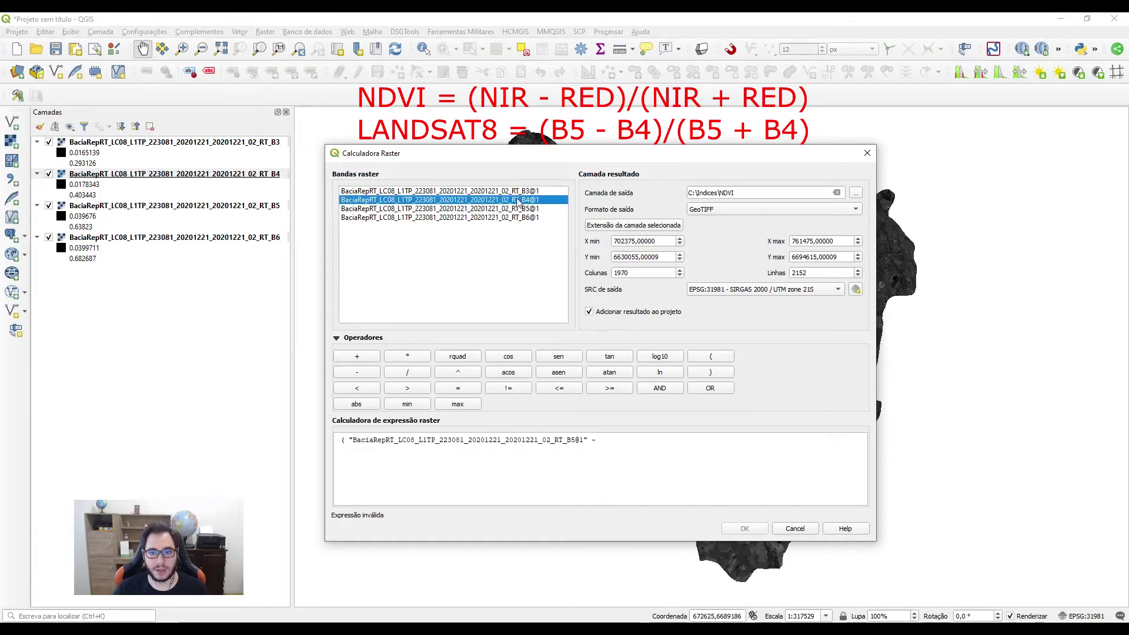
pyautogui.doubleClick(506, 203)
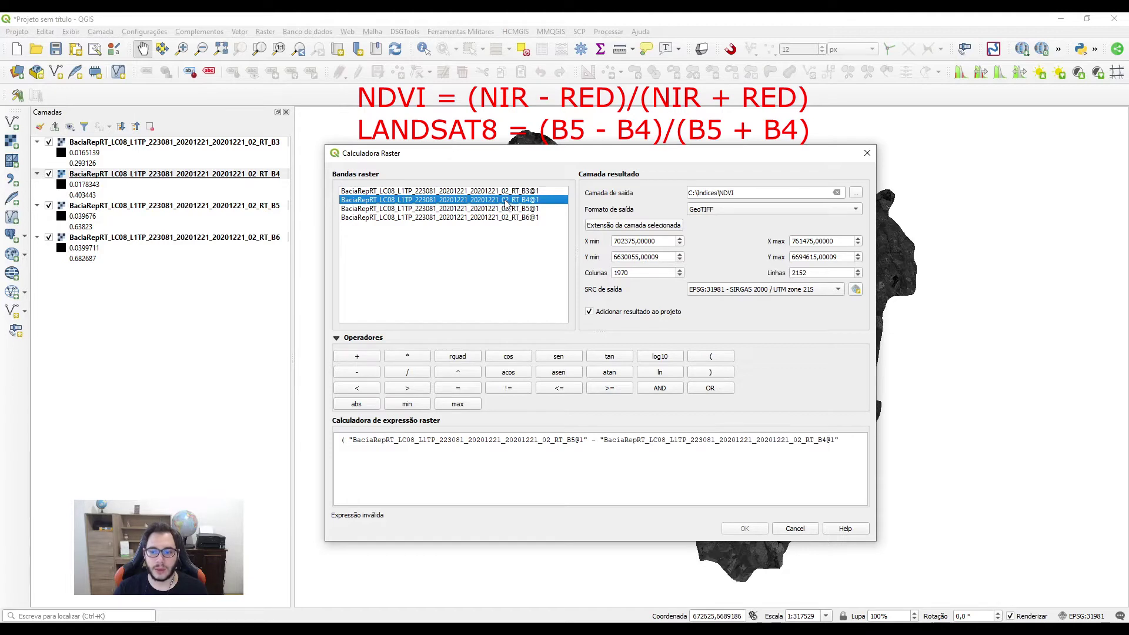
pyautogui.click(710, 372)
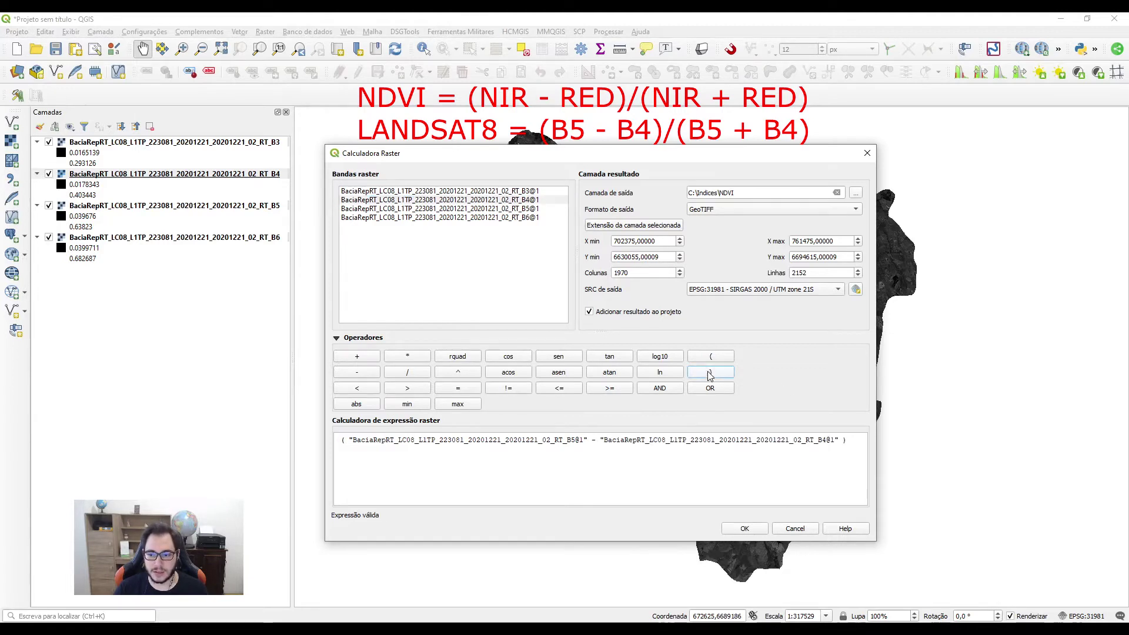
# Complete the expression by dividing by the parenthesised sum of bands B5@1 and B4@1, and run the calculation
pyautogui.click(407, 373)
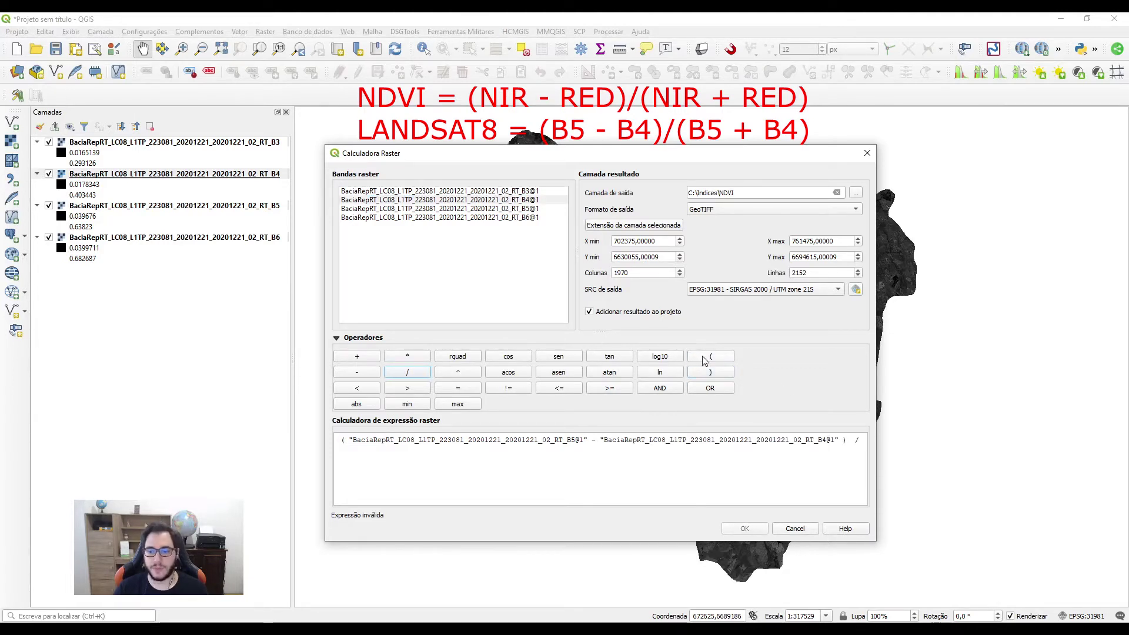
pyautogui.doubleClick(497, 209)
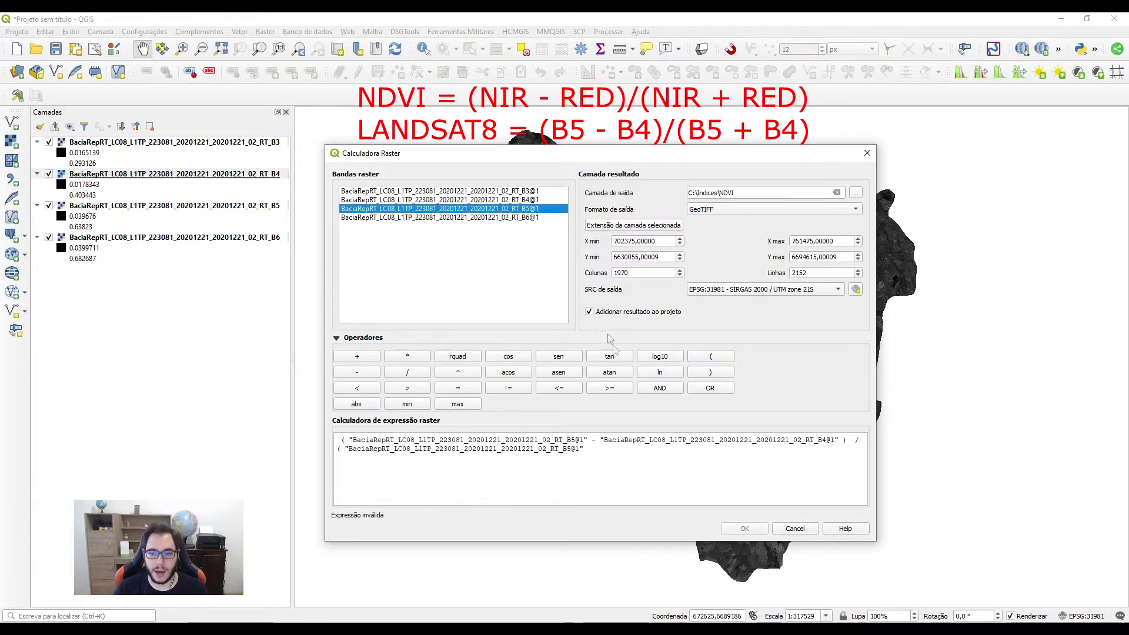
pyautogui.click(357, 357)
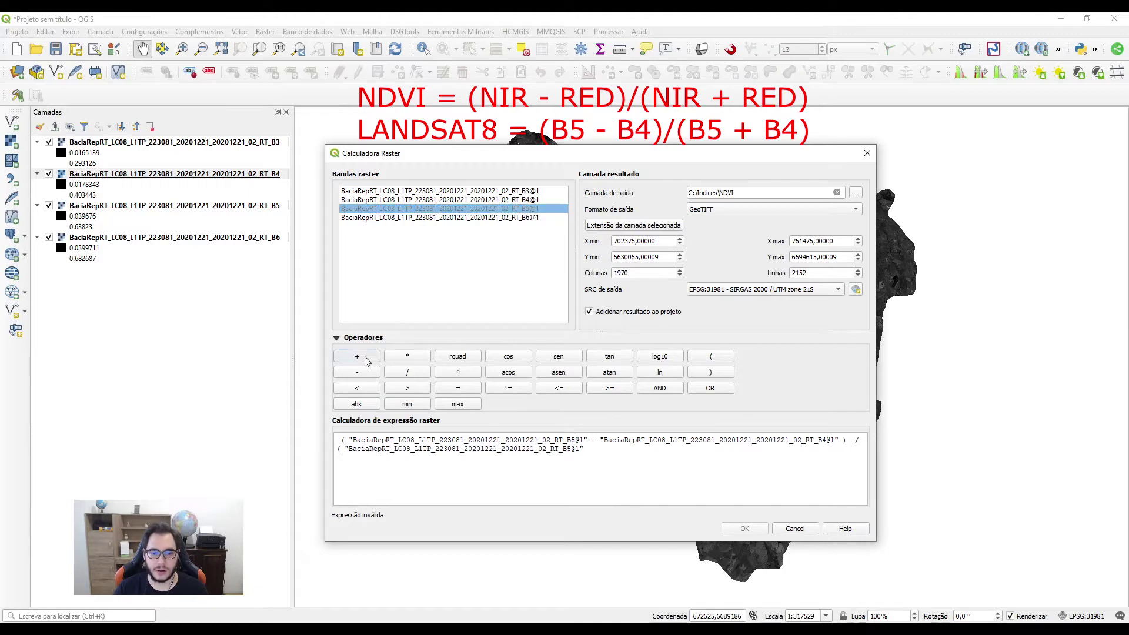
pyautogui.doubleClick(512, 200)
pyautogui.click(704, 374)
pyautogui.moveTo(847, 450); pyautogui.dragTo(338, 441)
pyautogui.click(414, 450)
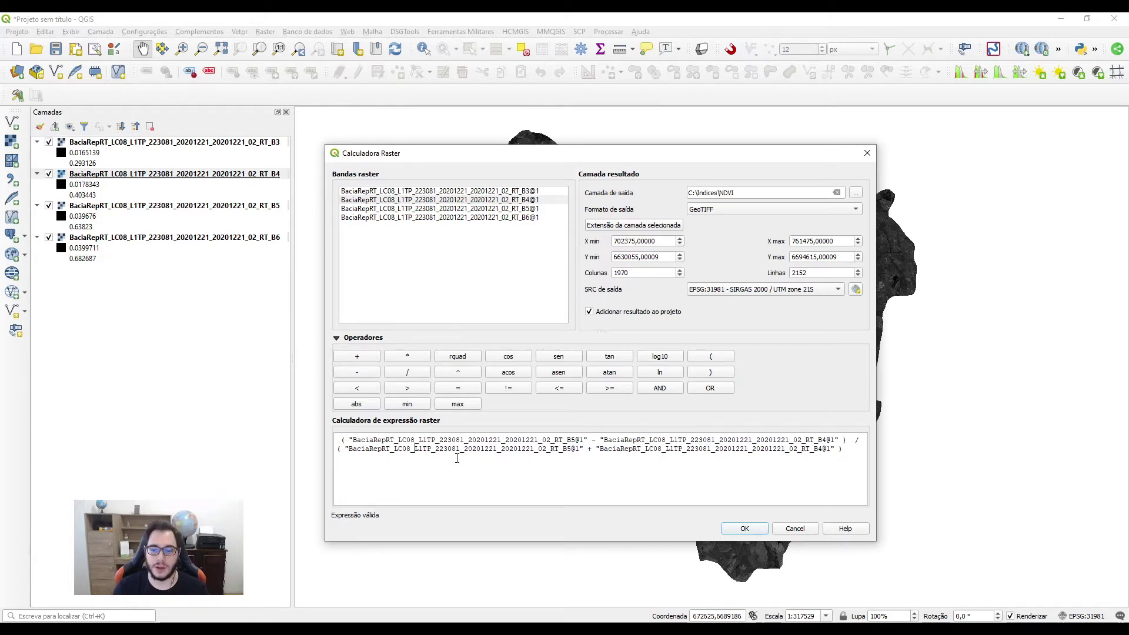
pyautogui.click(750, 527)
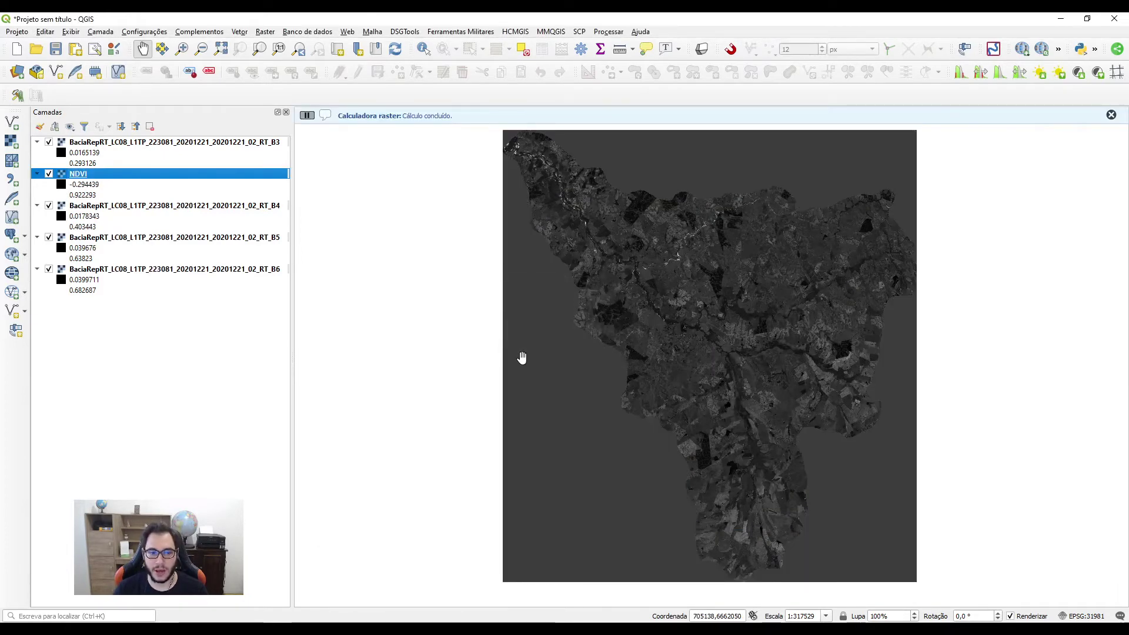
# Hide the B3 layer and apply 0 as the additional no-data value of the NDVI layer
pyautogui.click(49, 142)
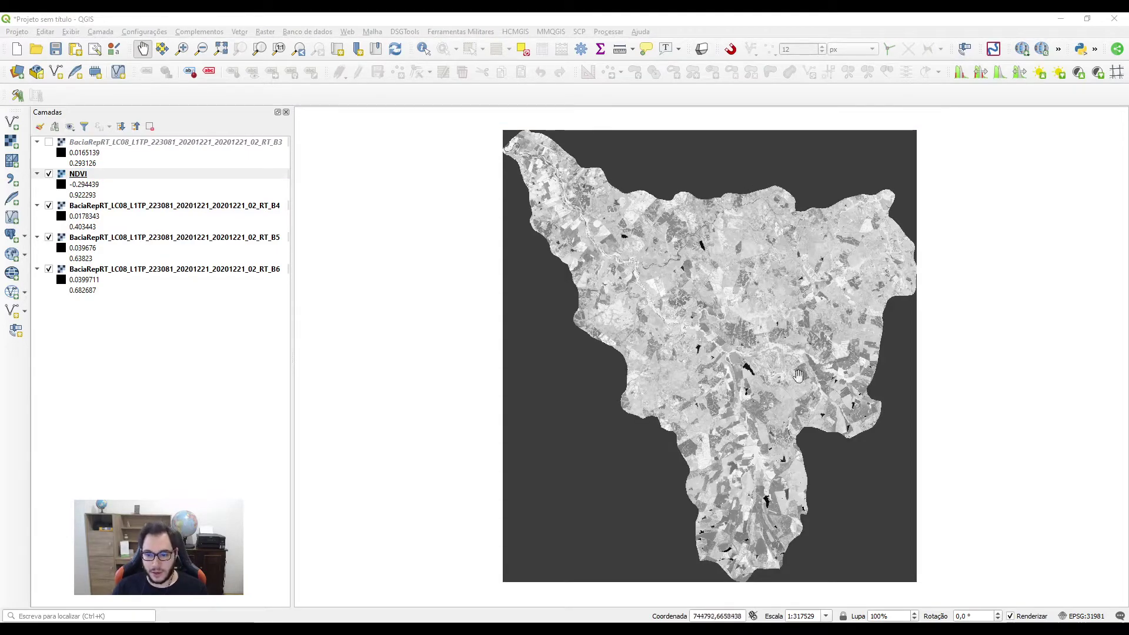
pyautogui.rightClick(110, 173)
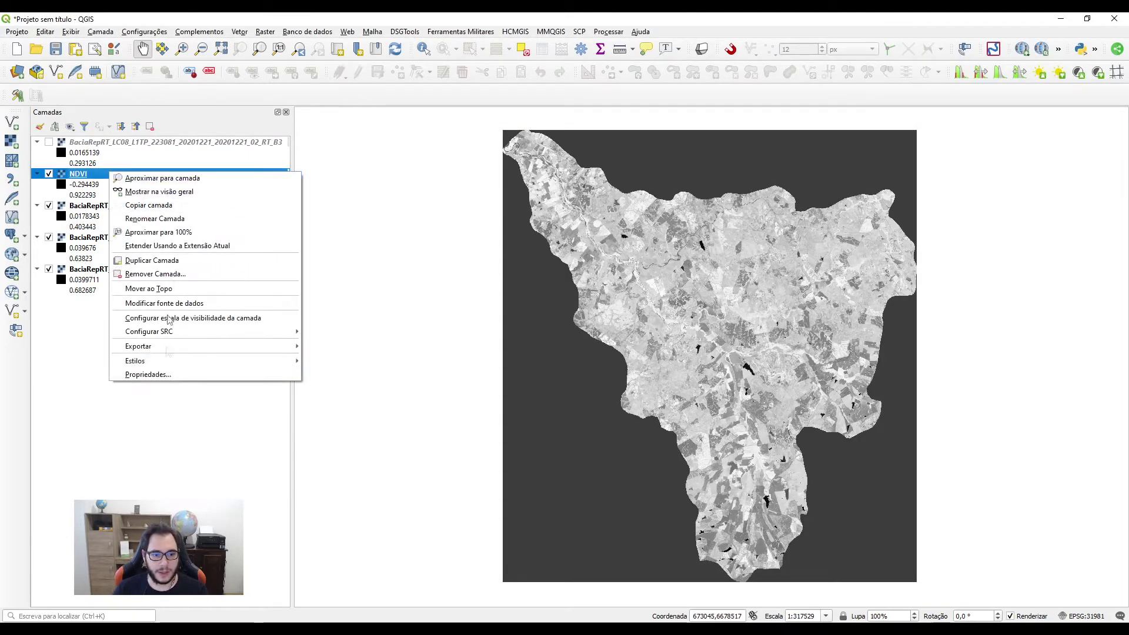
pyautogui.click(150, 374)
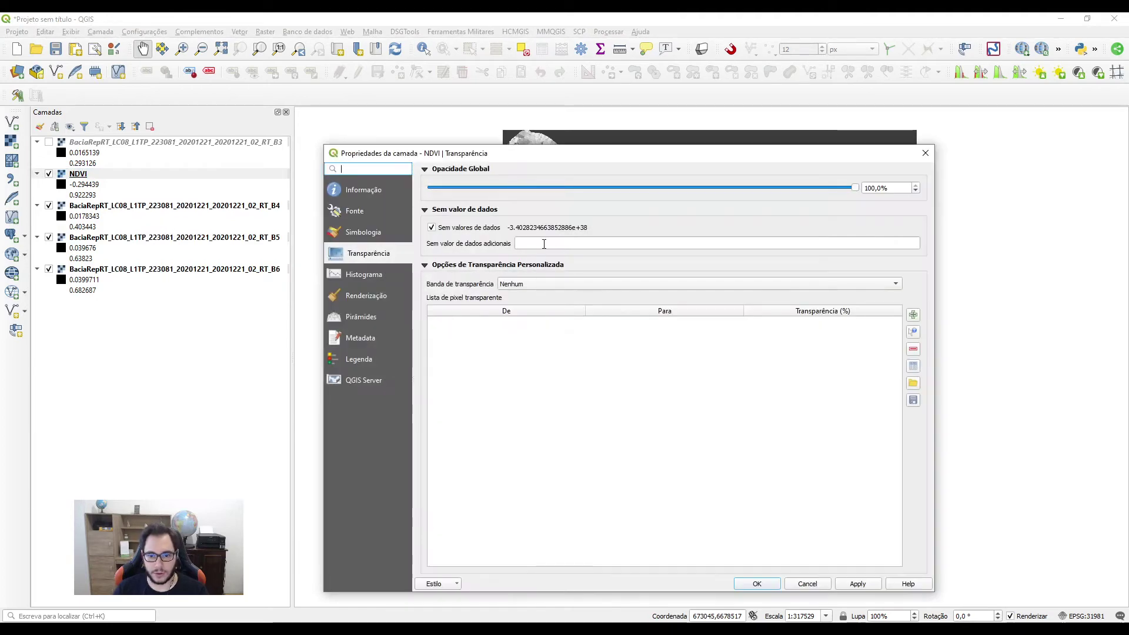
pyautogui.click(544, 243)
pyautogui.write('0')
pyautogui.click(861, 585)
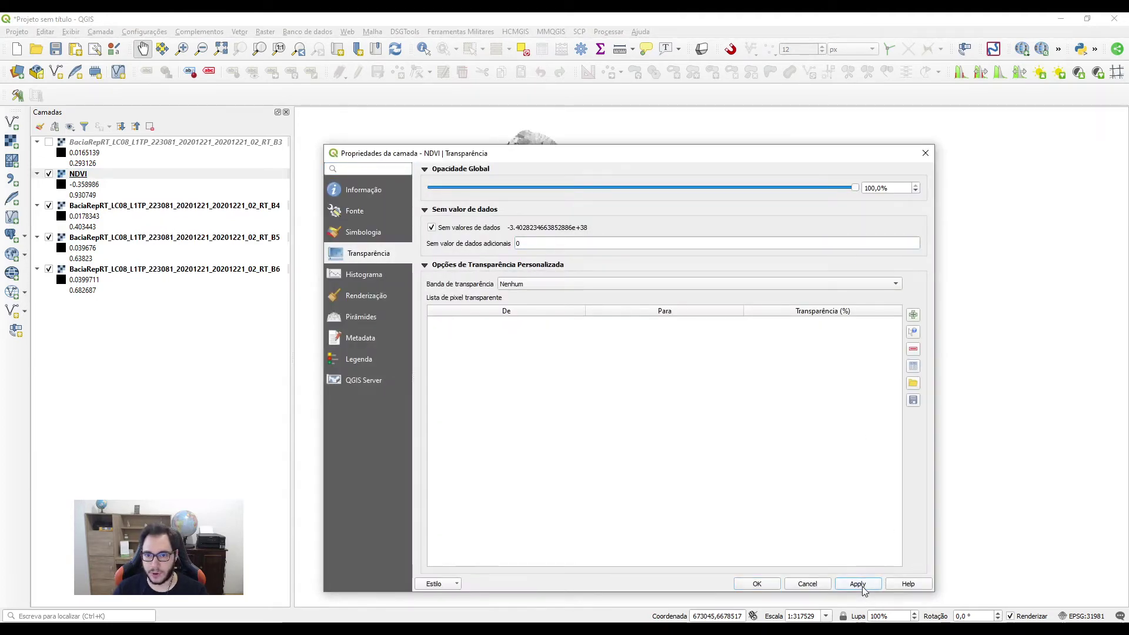
# Change the NDVI layer's render type to Banda simples falsa-cor with the RdYlGn color ramp
pyautogui.click(365, 234)
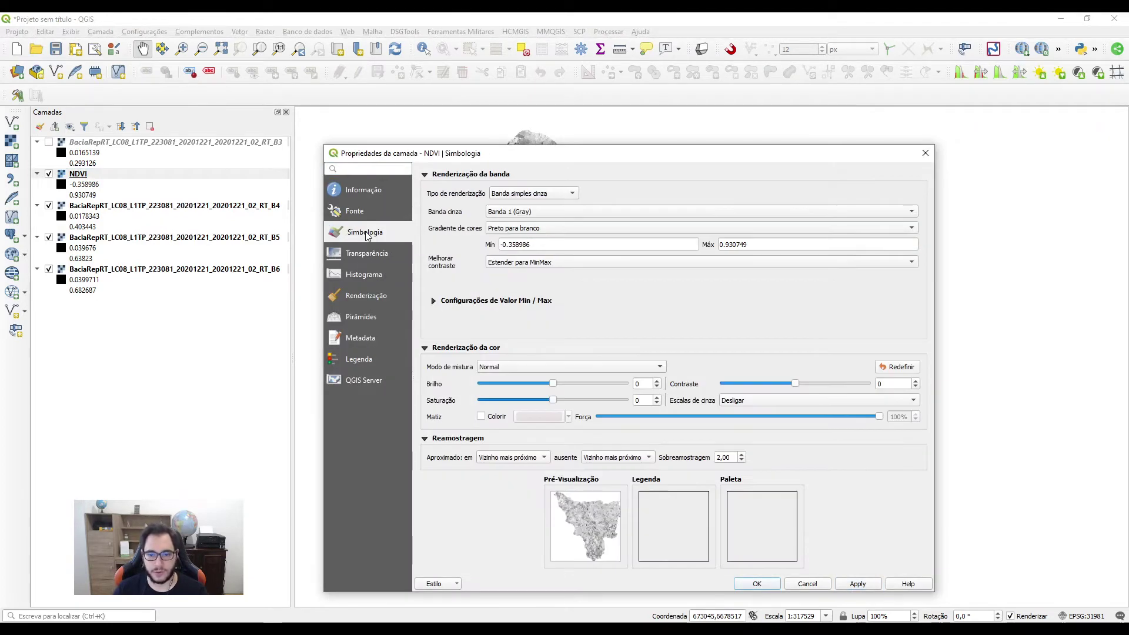
pyautogui.click(531, 194)
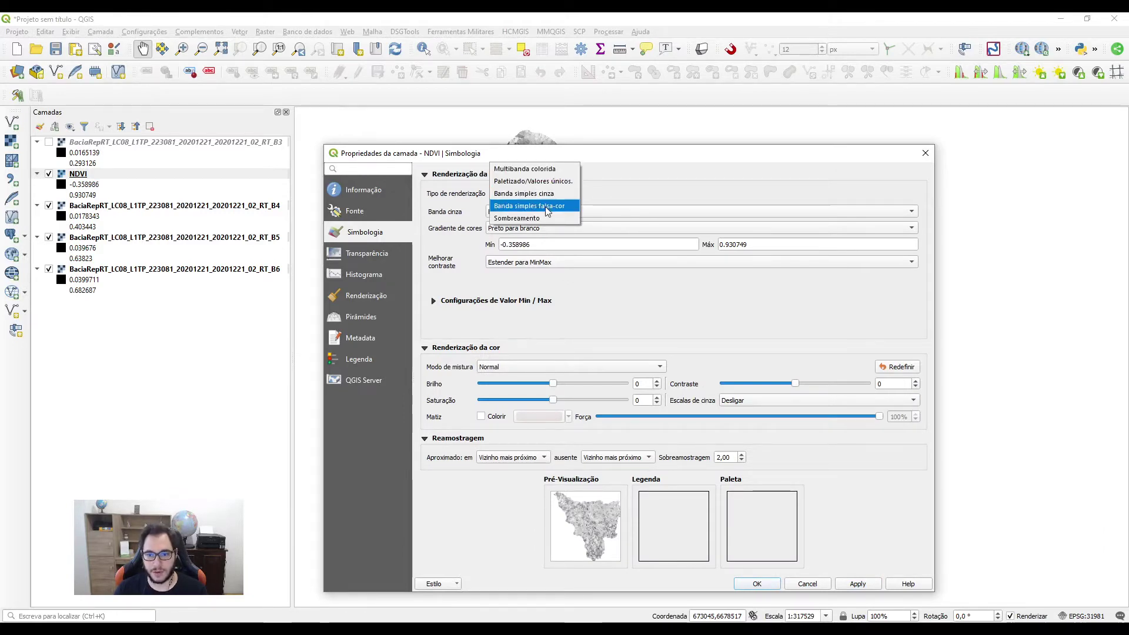
pyautogui.click(546, 207)
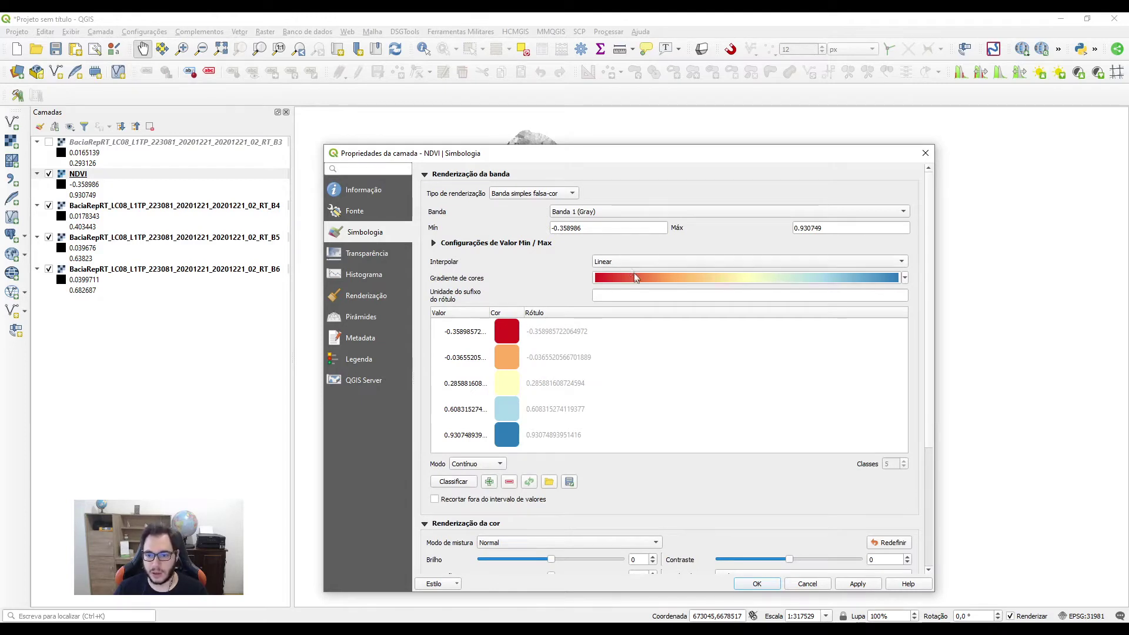
pyautogui.click(635, 277)
pyautogui.moveTo(671, 421)
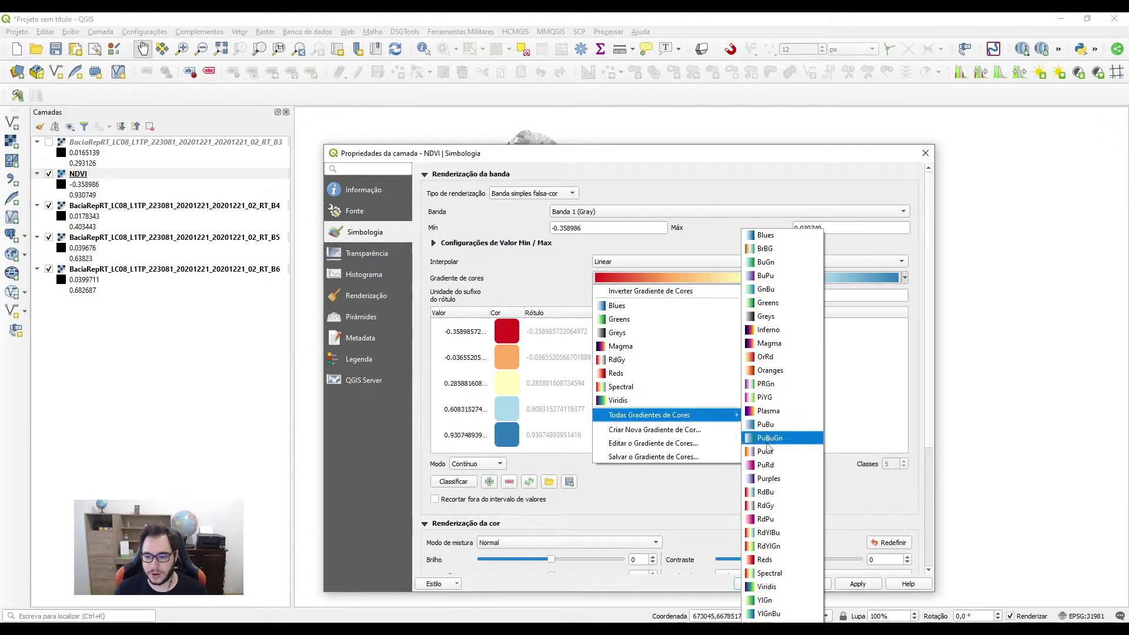
pyautogui.click(765, 545)
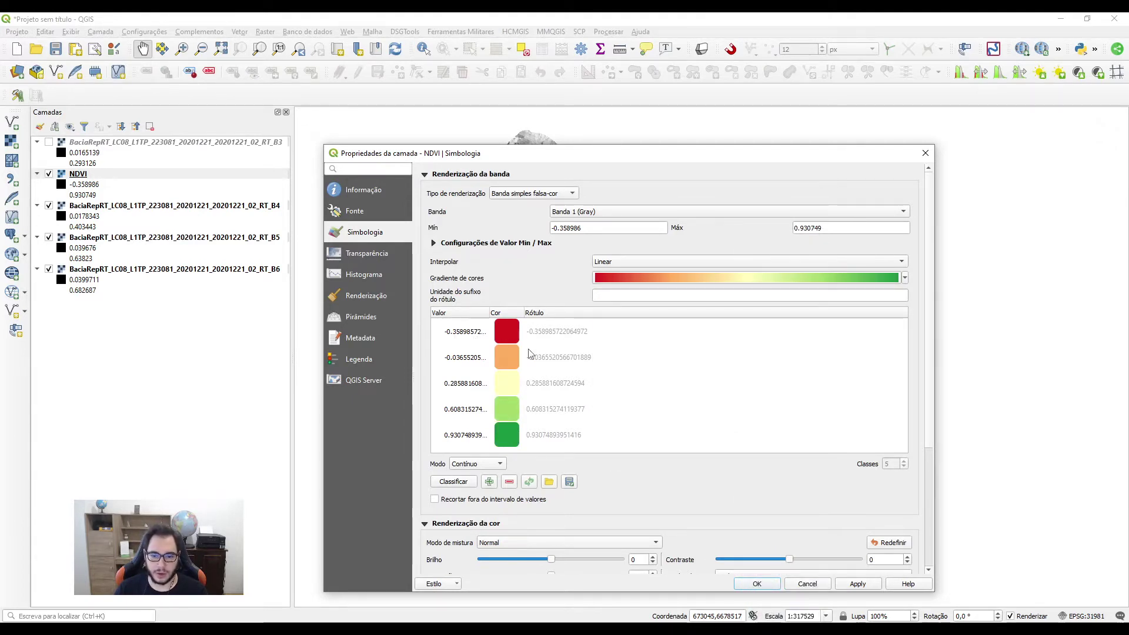
# Set the NDVI classification mode to Quartil and apply the symbology to the layer
pyautogui.click(481, 464)
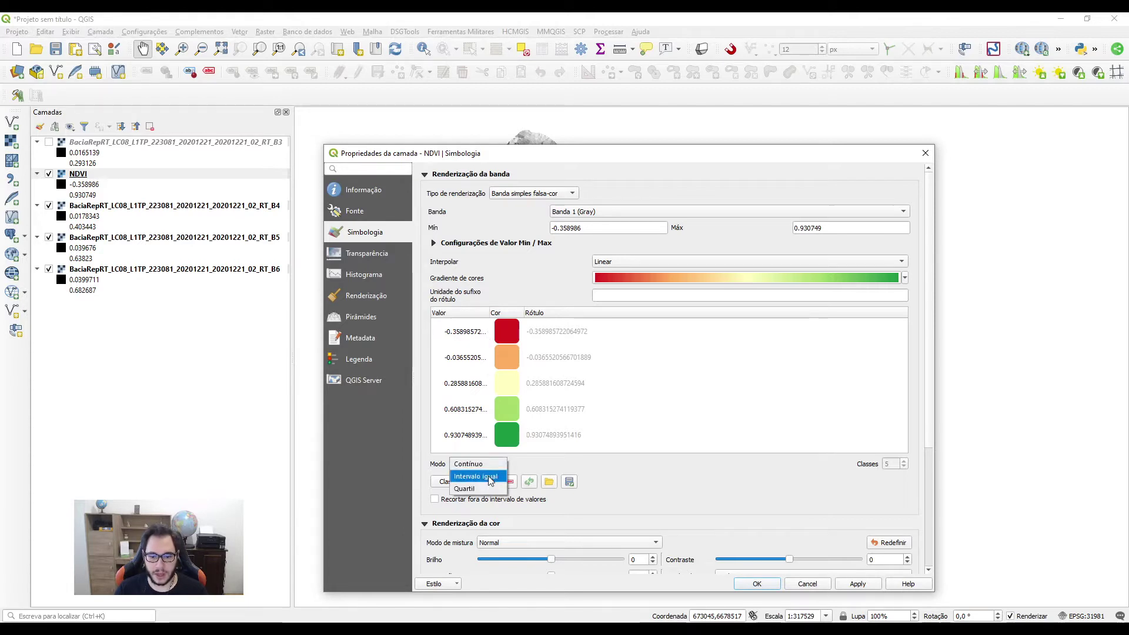
pyautogui.click(471, 492)
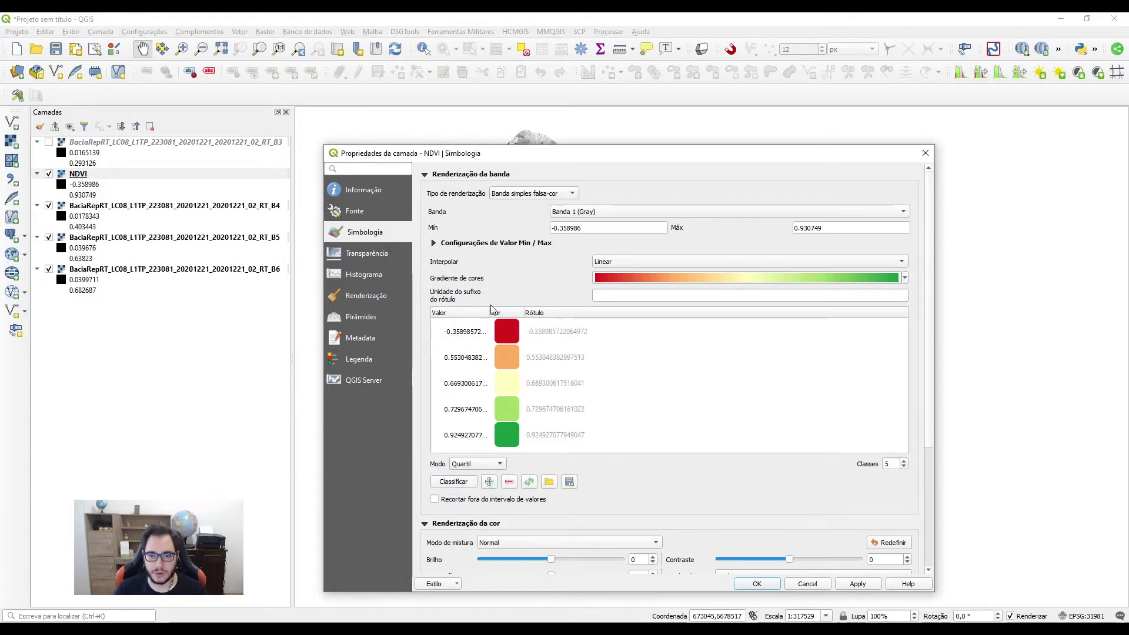
pyautogui.click(857, 584)
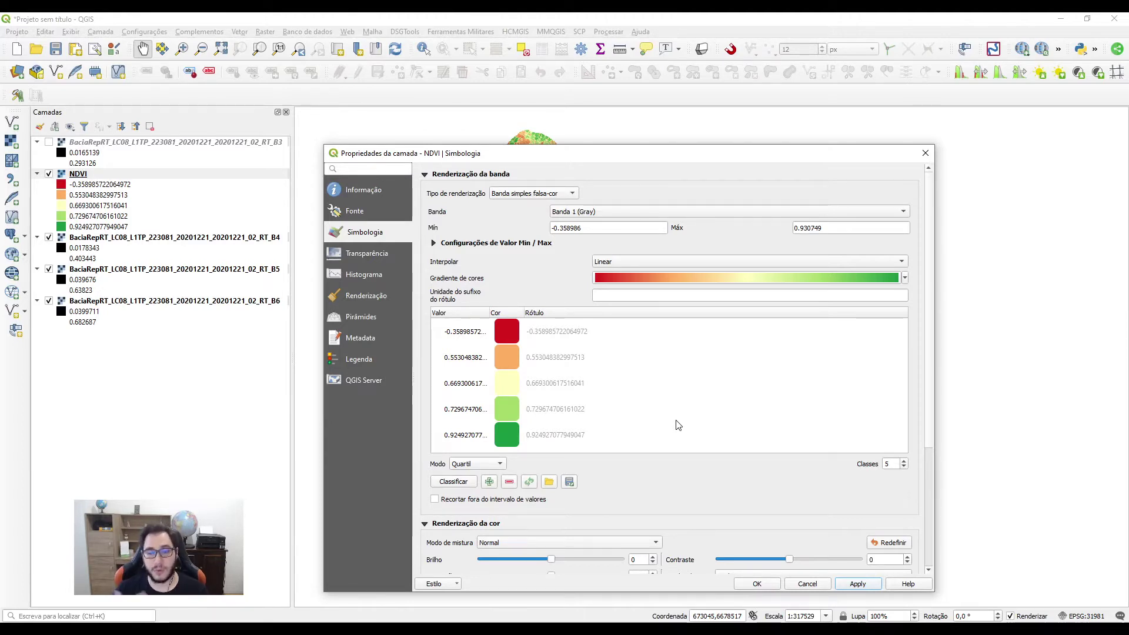
pyautogui.click(757, 584)
pyautogui.scroll(1, 414, 288)
pyautogui.moveTo(415, 289); pyautogui.dragTo(542, 328)
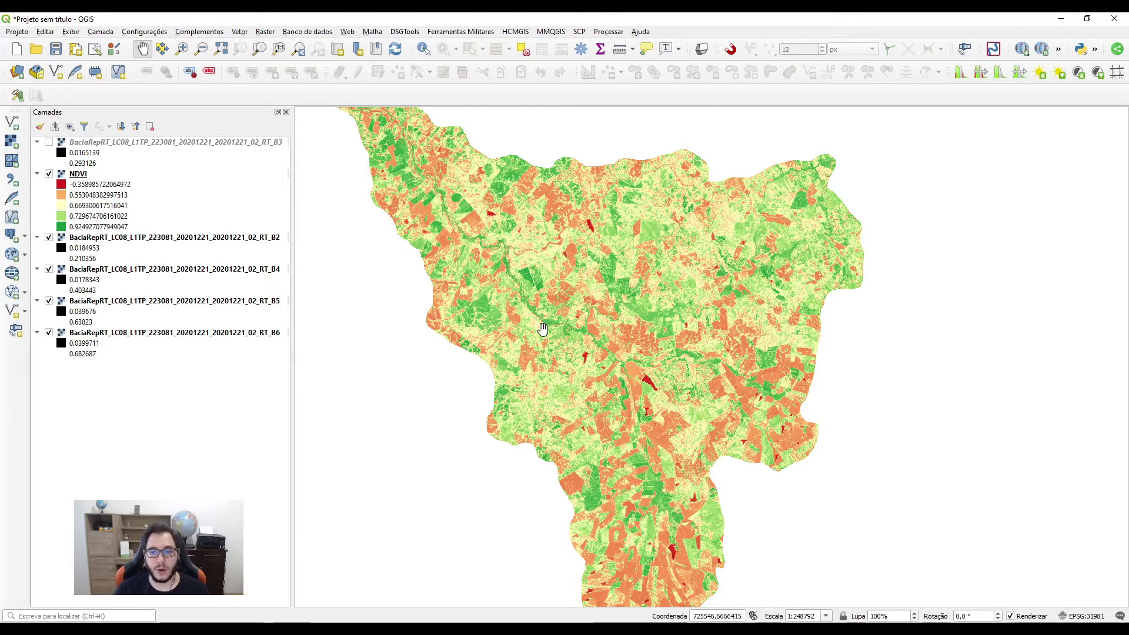
# Add the RGB432 raster from the Bacia folder to the project
pyautogui.scroll(1, 662, 324)
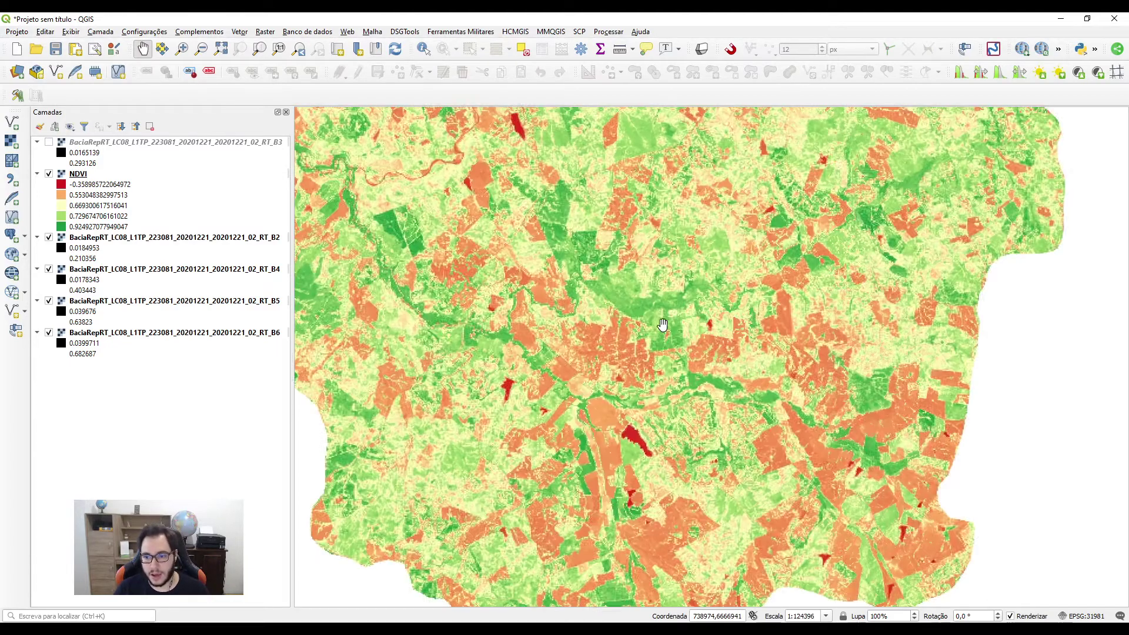
pyautogui.moveTo(662, 324); pyautogui.dragTo(652, 312)
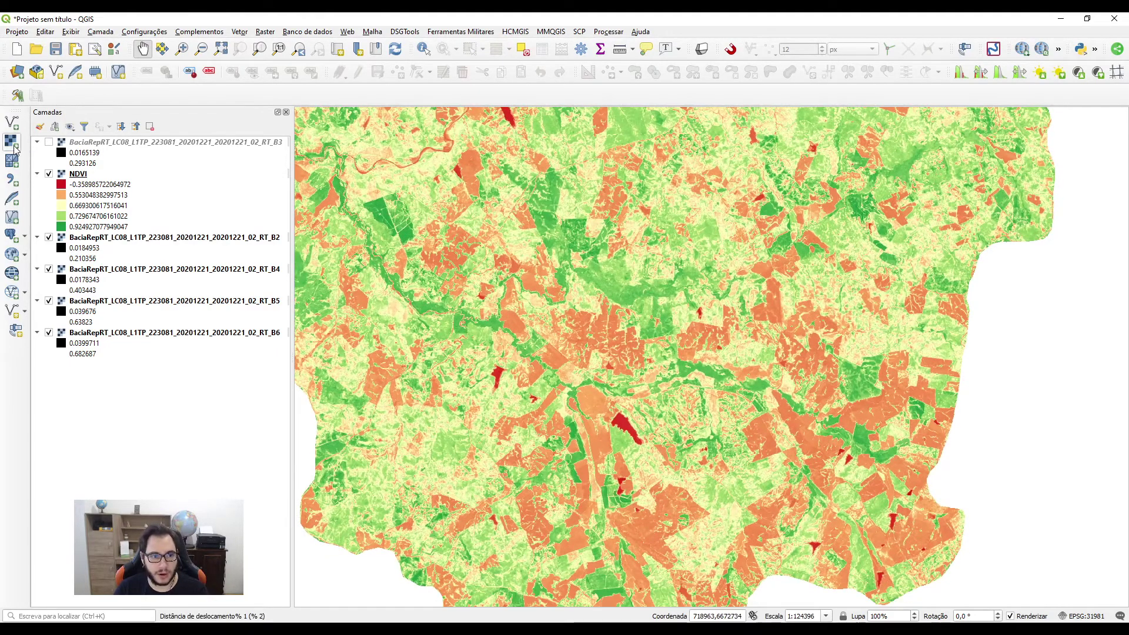
pyautogui.click(13, 144)
pyautogui.click(894, 244)
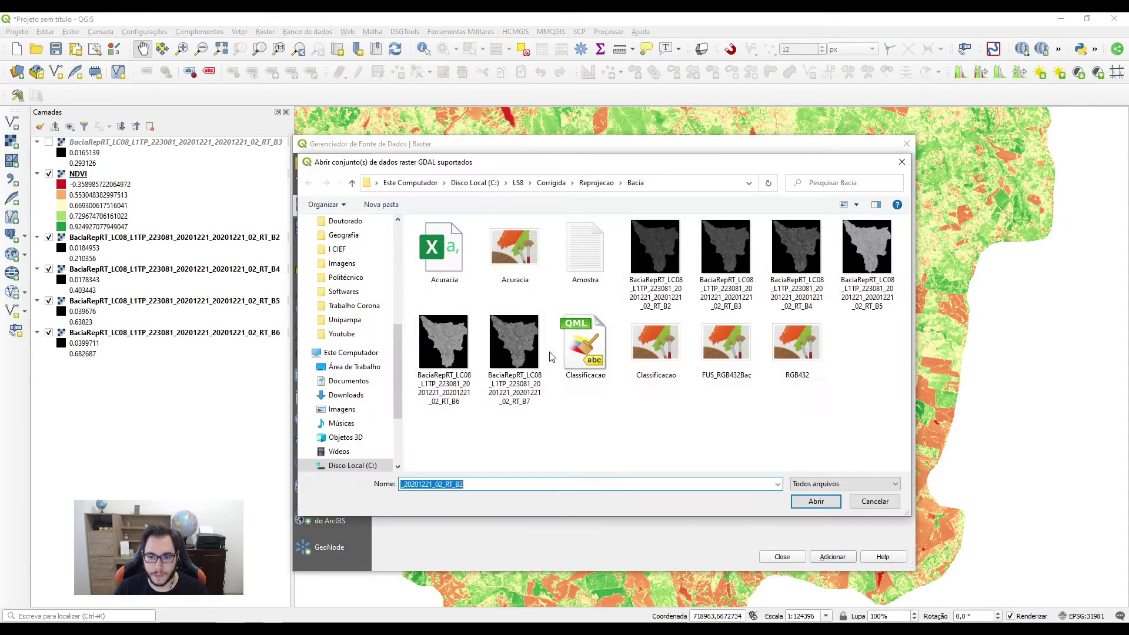
pyautogui.click(737, 441)
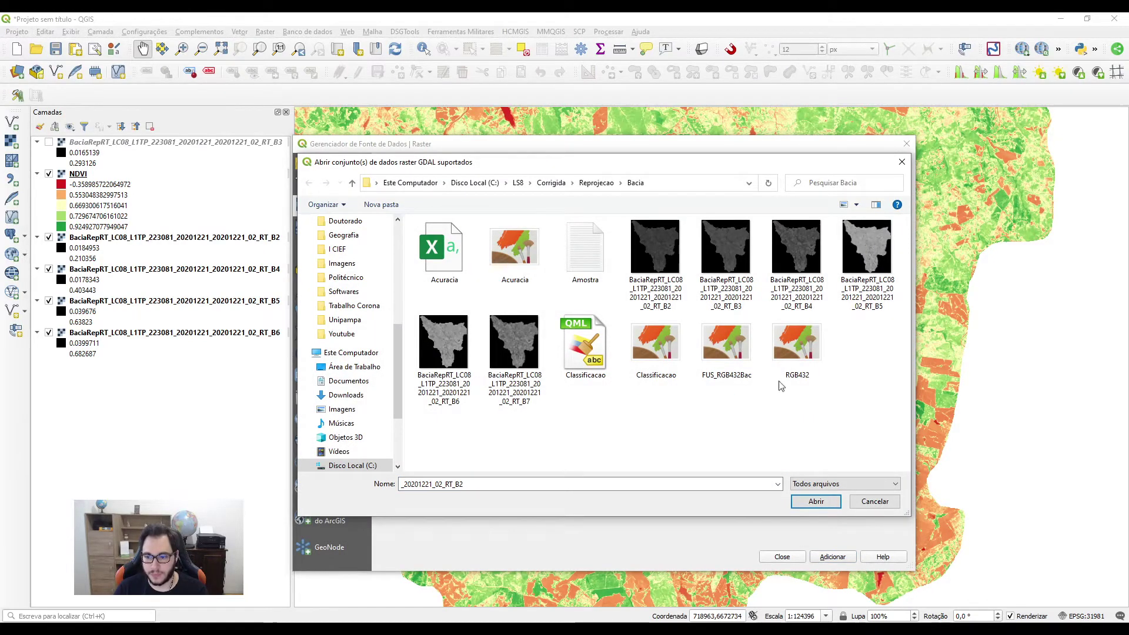
pyautogui.click(790, 370)
pyautogui.click(816, 501)
pyautogui.click(825, 556)
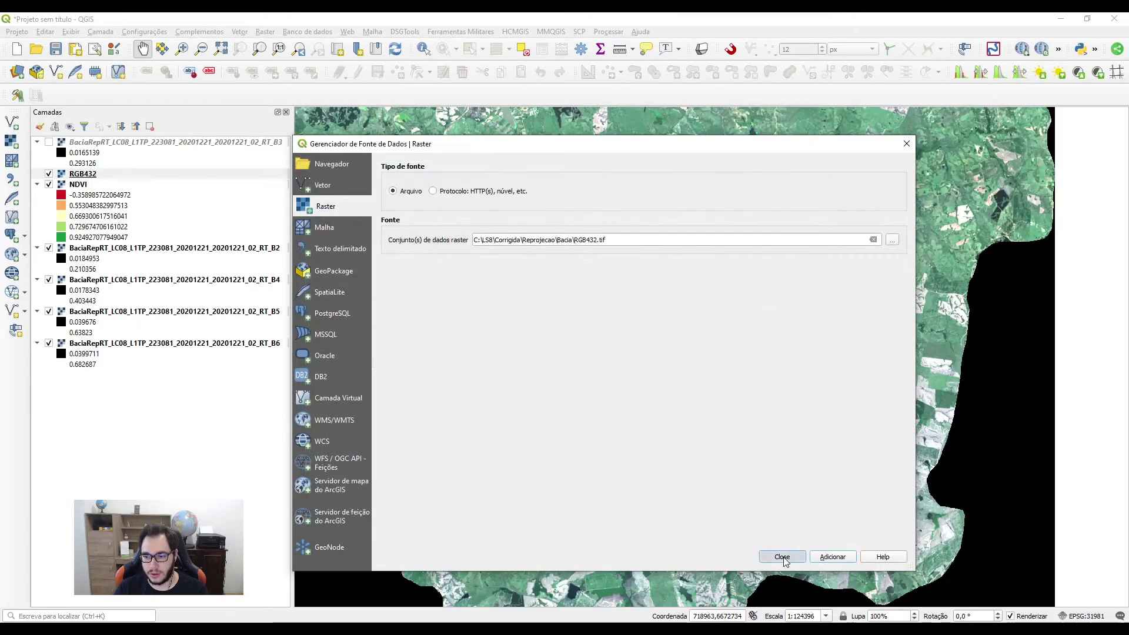
pyautogui.click(782, 557)
# Apply 0 as the additional no-data value of the RGB432 layer, keeping its Multibanda colorida render type
pyautogui.doubleClick(94, 175)
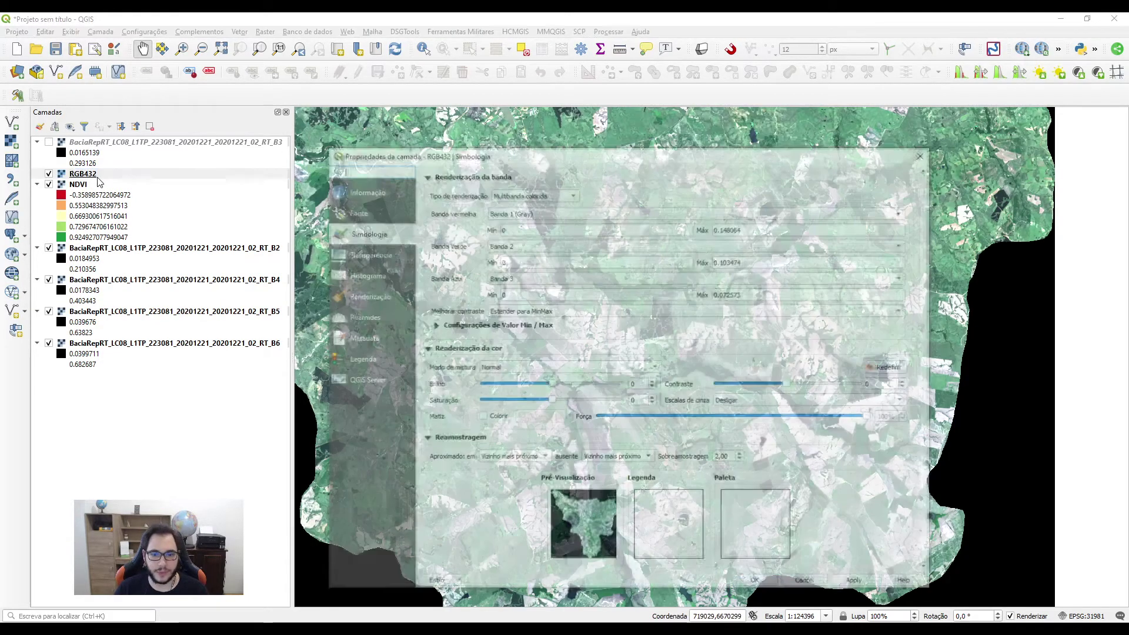
pyautogui.click(515, 194)
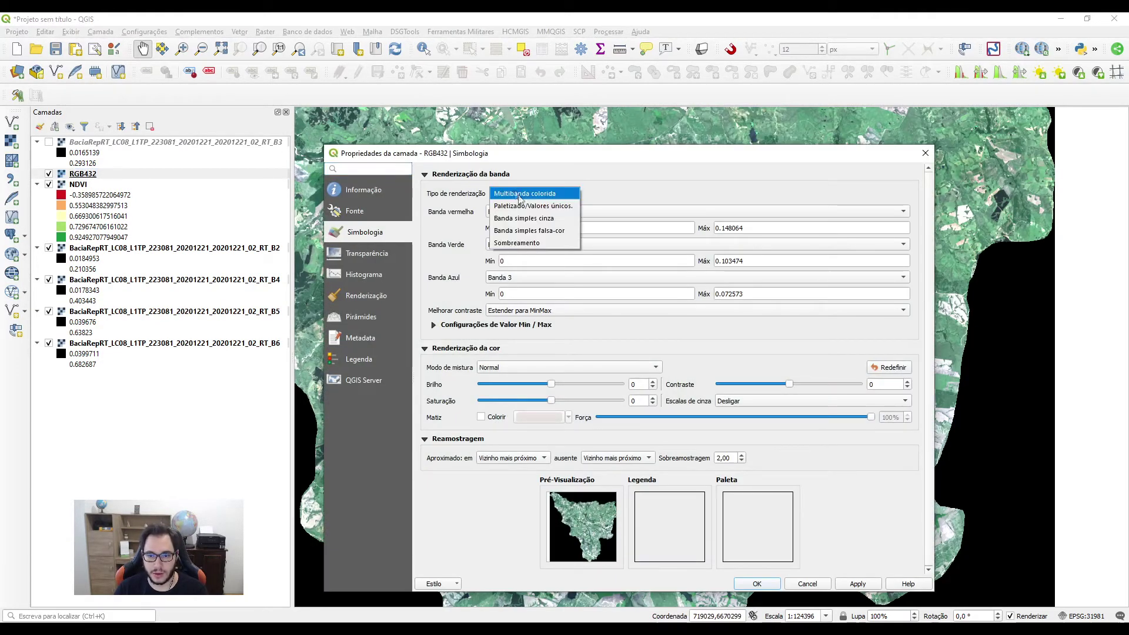
pyautogui.click(619, 184)
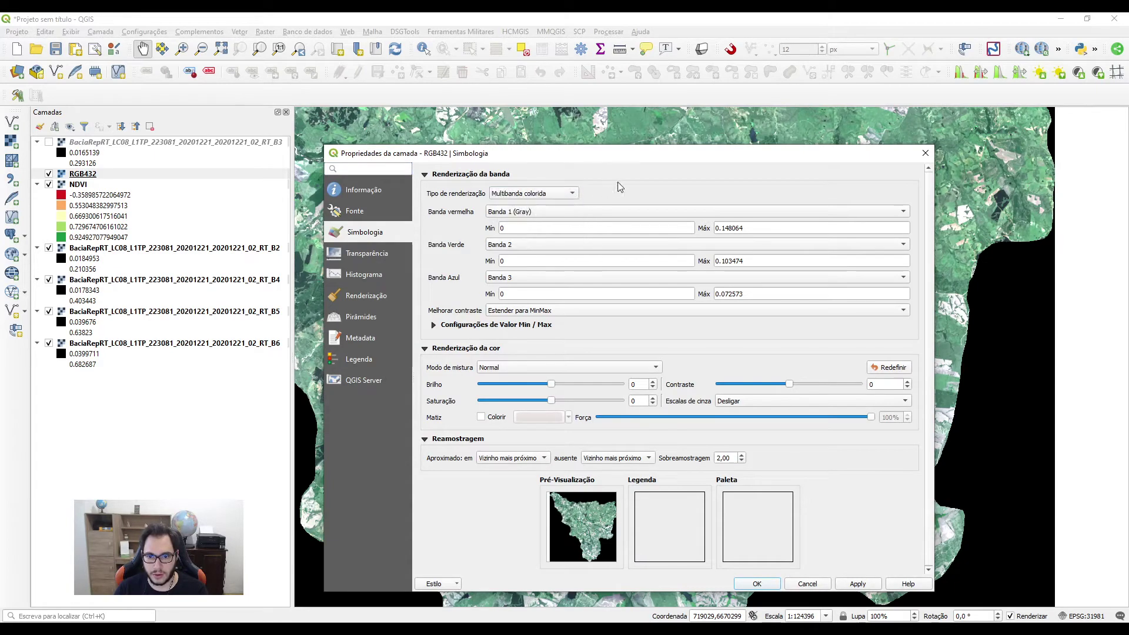
pyautogui.click(369, 254)
pyautogui.click(857, 584)
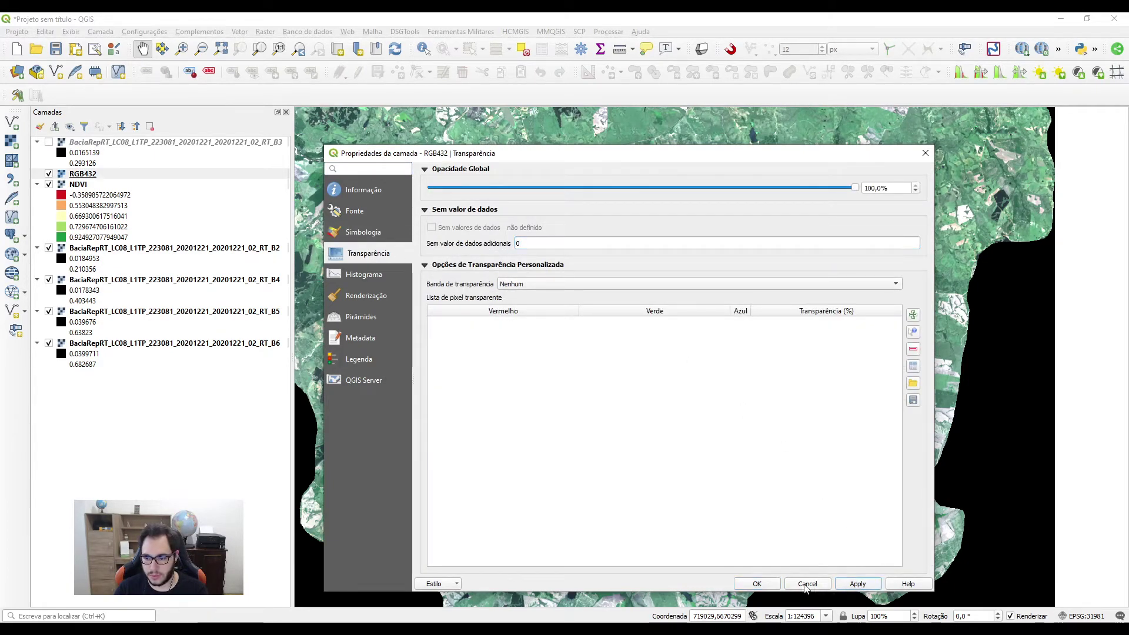
pyautogui.click(757, 583)
# Compare the RGB432 composite with the NDVI layer over the farm fields by toggling RGB432's visibility
pyautogui.scroll(1, 855, 357)
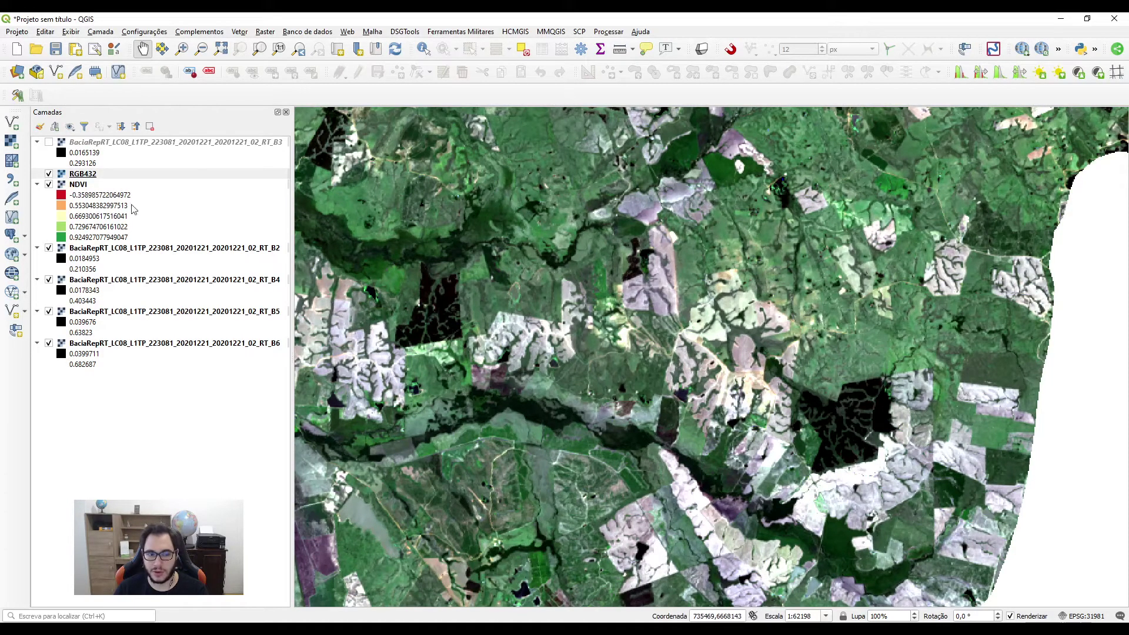
pyautogui.click(49, 175)
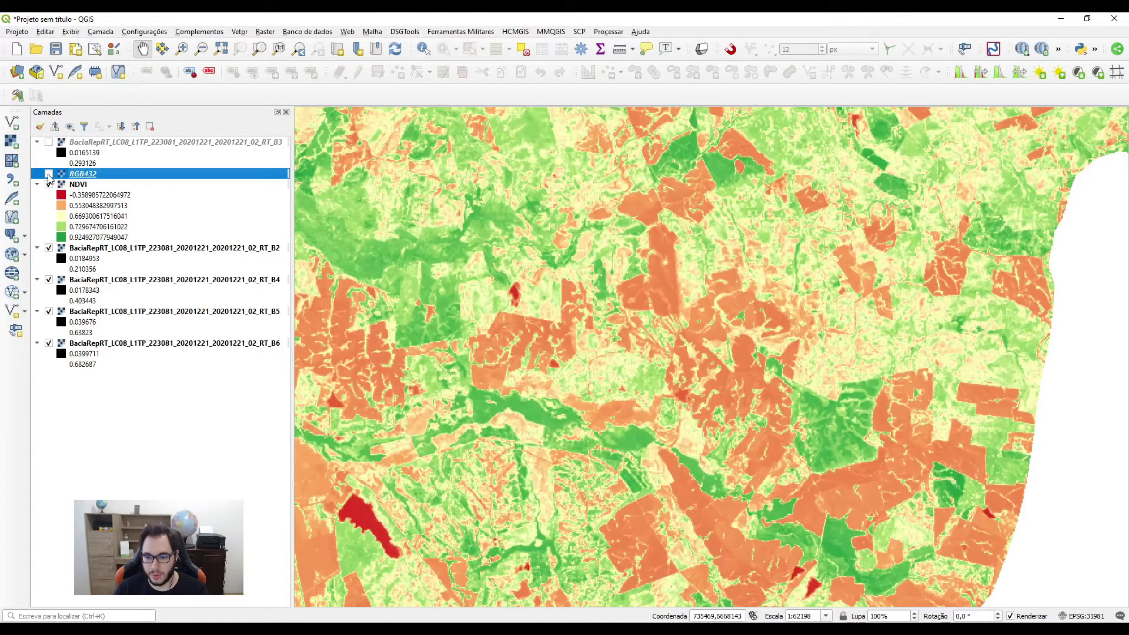
pyautogui.moveTo(625, 378); pyautogui.dragTo(734, 346)
pyautogui.moveTo(398, 312); pyautogui.dragTo(478, 323)
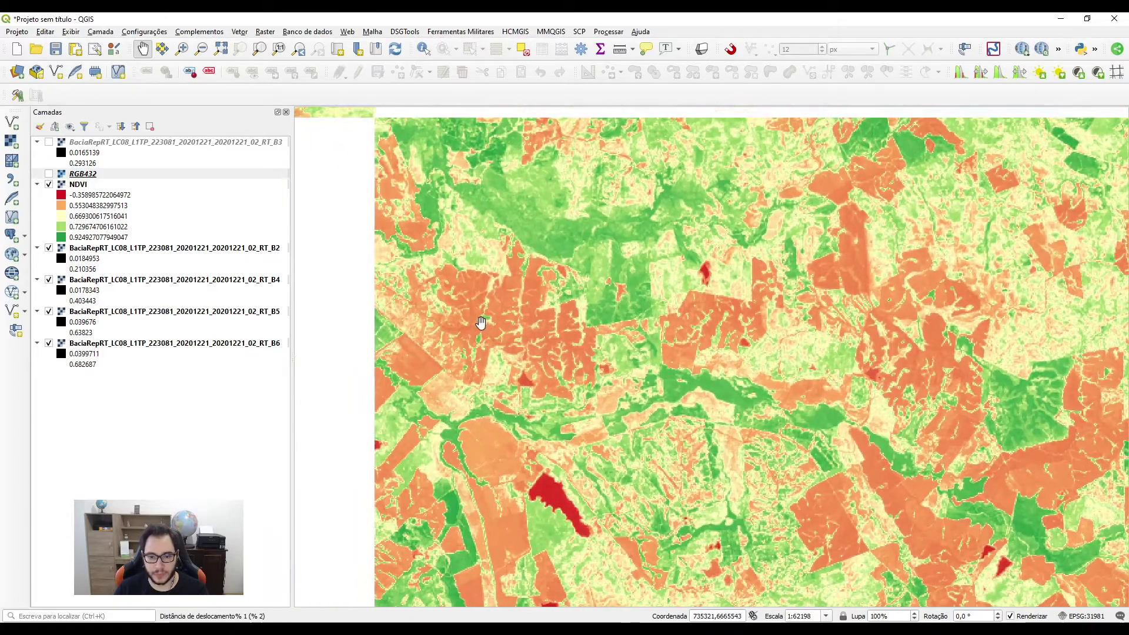
pyautogui.click(48, 173)
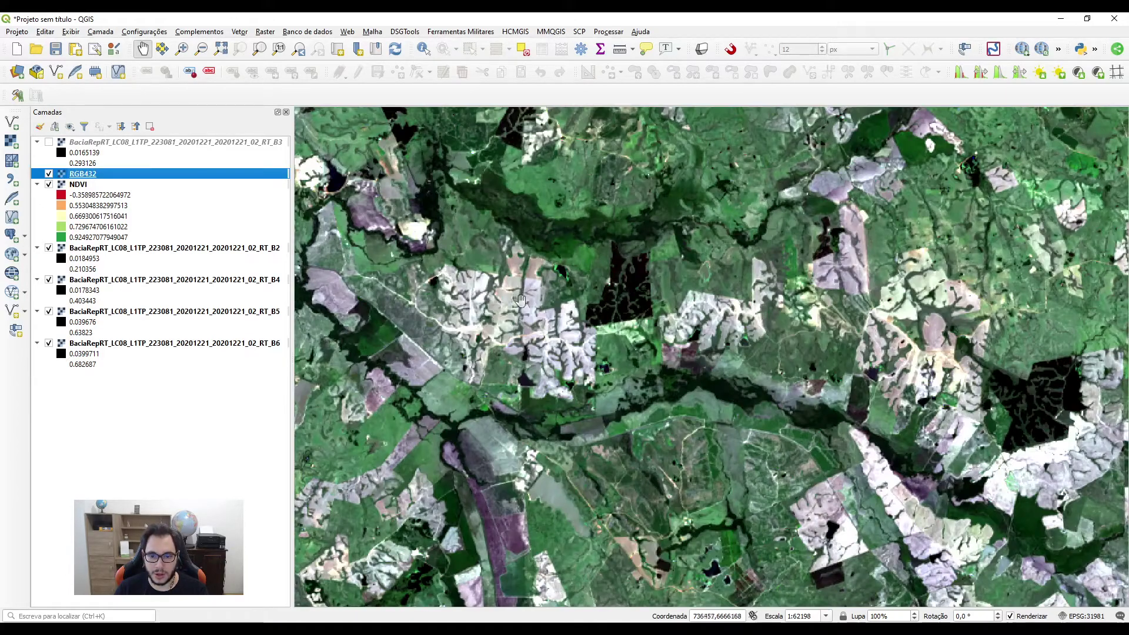
pyautogui.scroll(1, 520, 323)
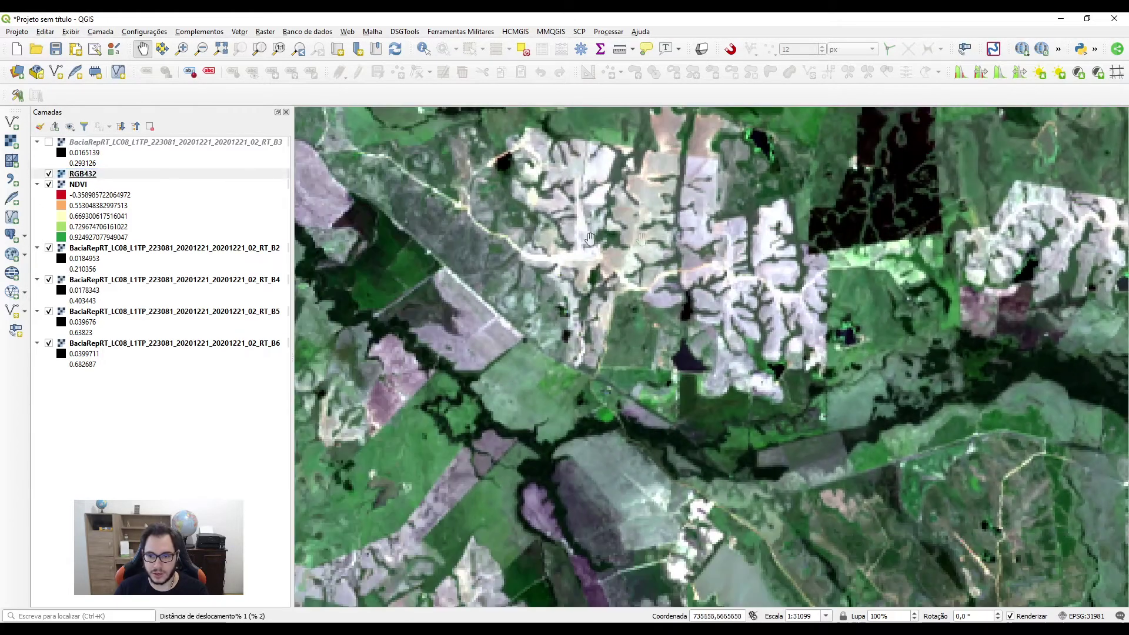
pyautogui.click(48, 174)
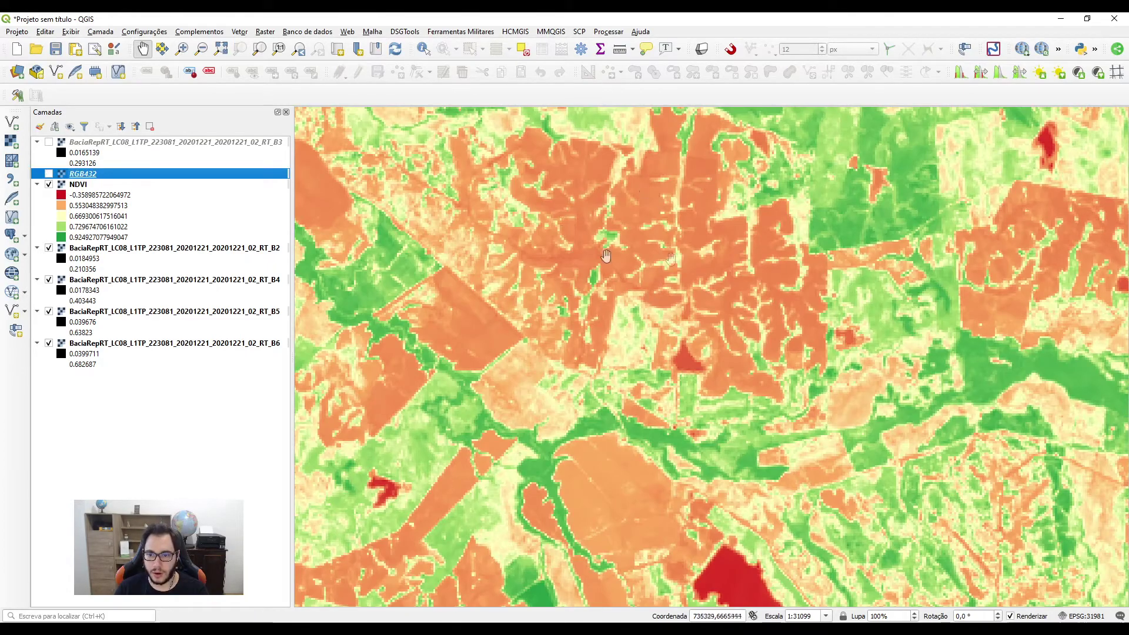
# Show the RGB432 composite around the dark red NDVI patches and the wider basin, and hide it again
pyautogui.click(112, 198)
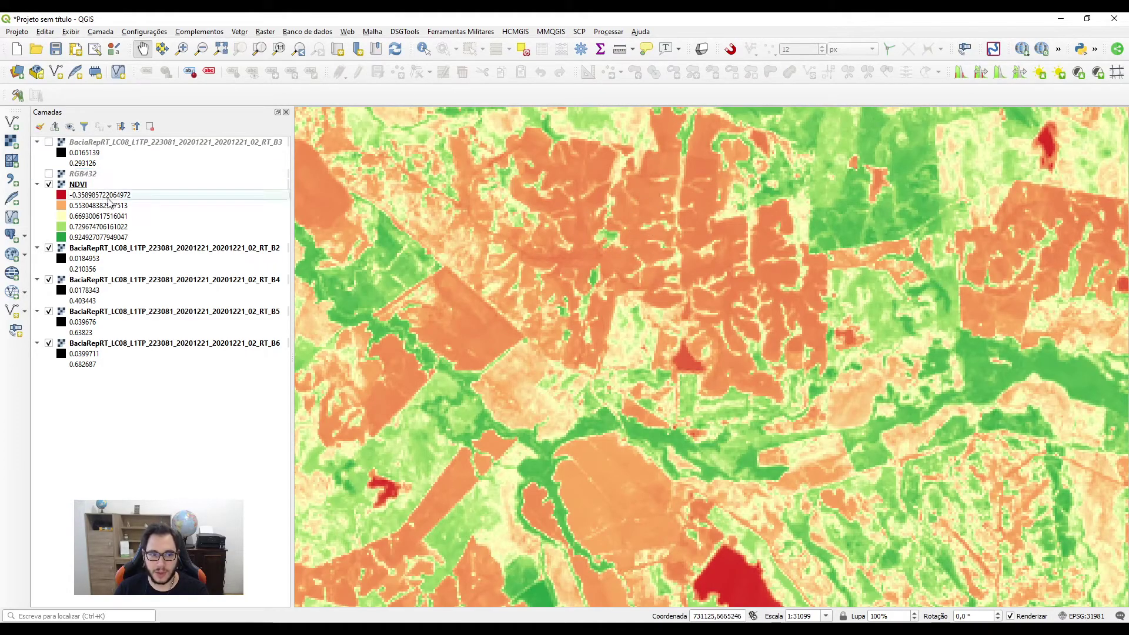
pyautogui.moveTo(591, 324); pyautogui.dragTo(611, 302)
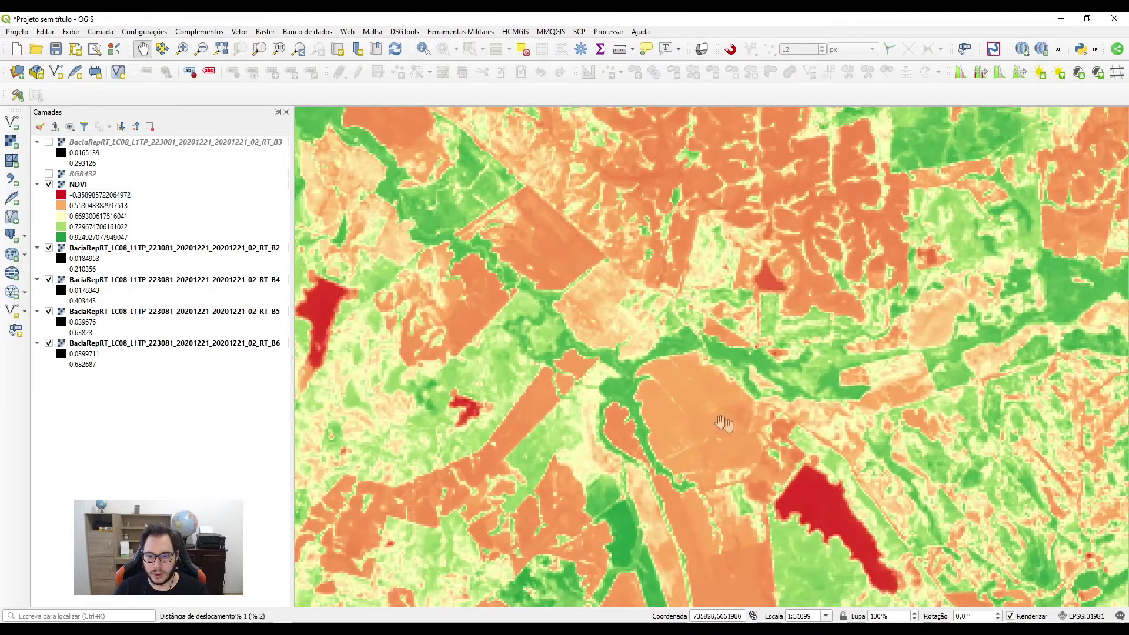
pyautogui.click(48, 174)
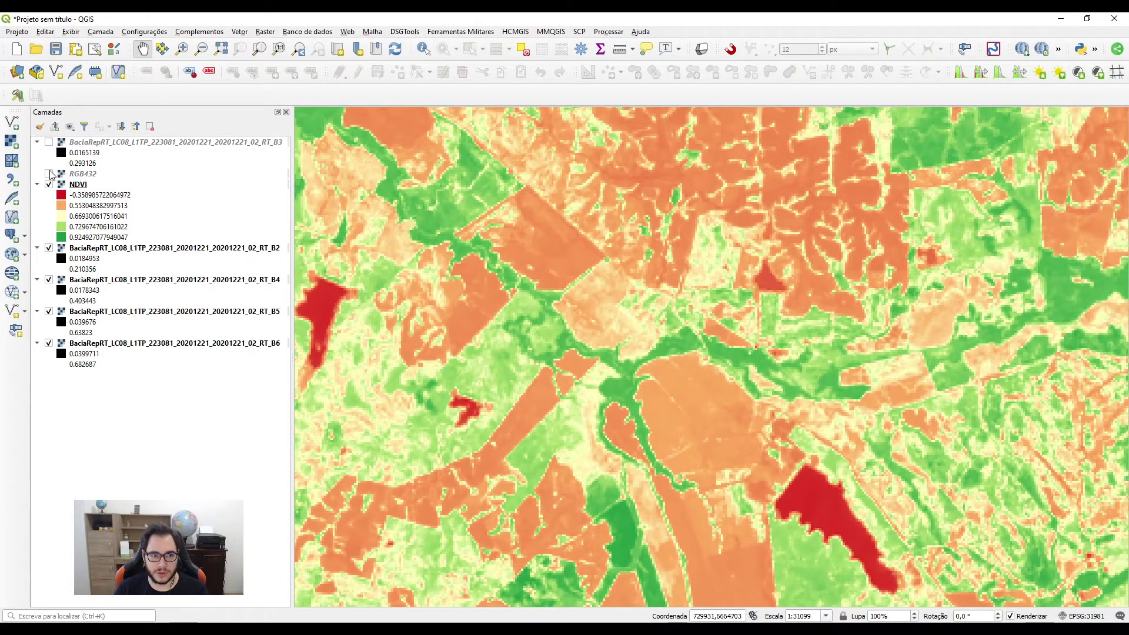
pyautogui.scroll(-1, 504, 265)
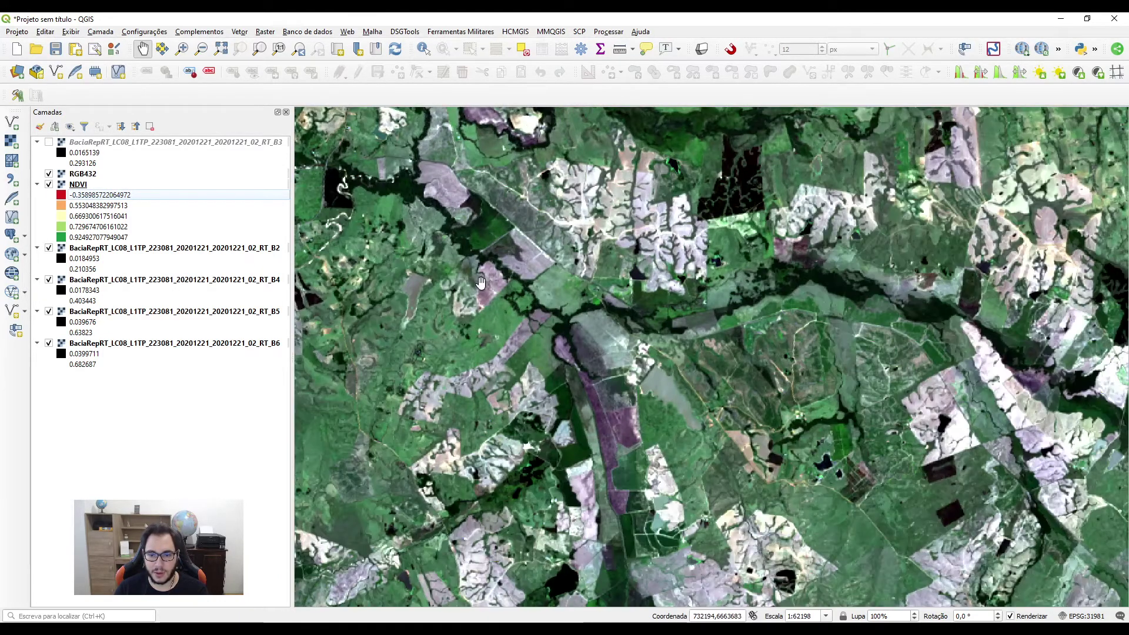
pyautogui.scroll(-1, 667, 332)
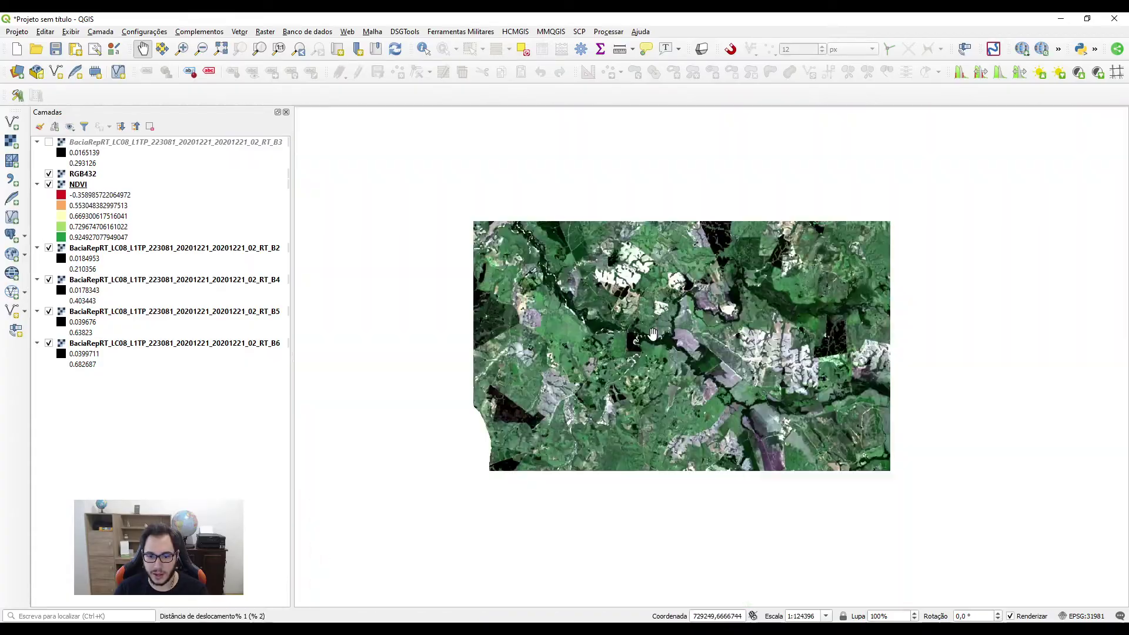
pyautogui.moveTo(666, 333); pyautogui.dragTo(514, 391)
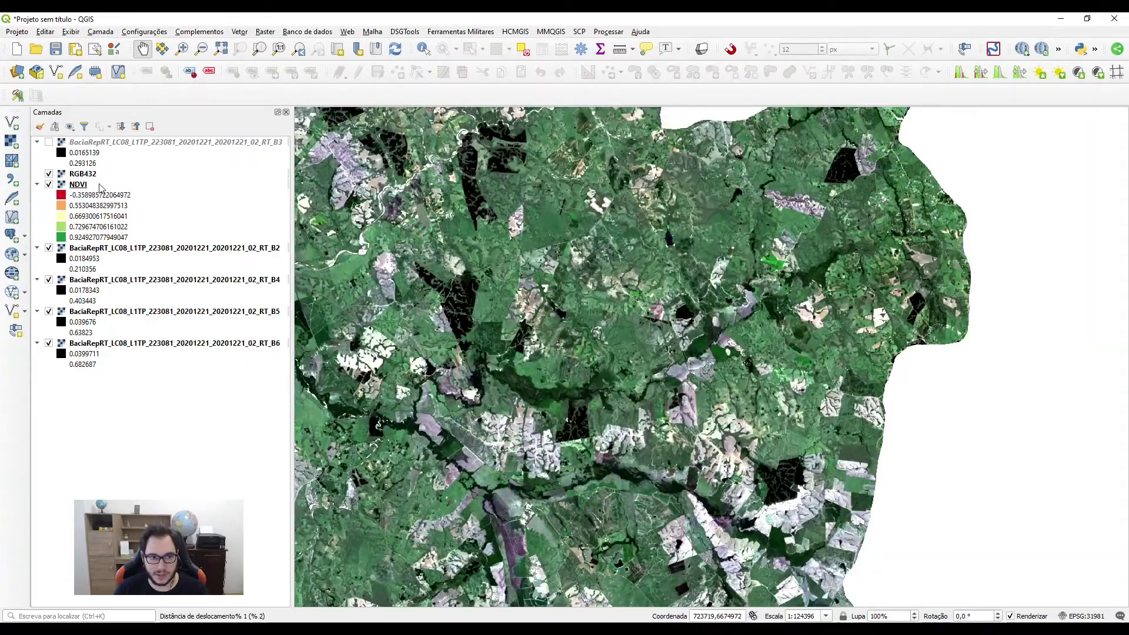
pyautogui.click(49, 174)
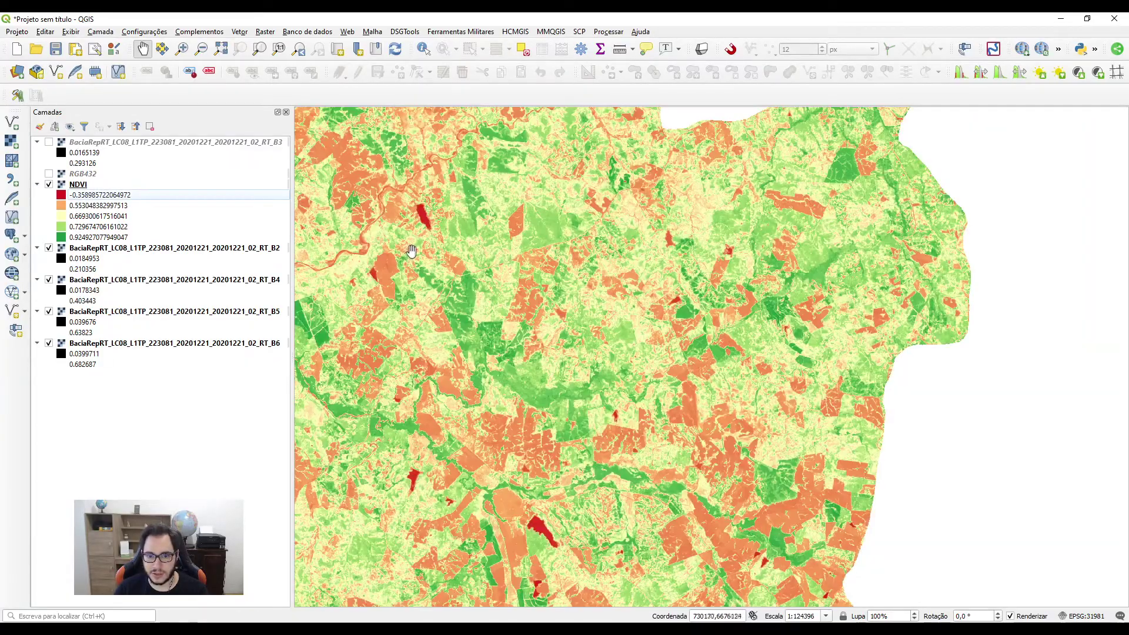
# Examine the dark red low-value patches and surrounding vegetation classes of the NDVI layer across the basin
pyautogui.moveTo(410, 253); pyautogui.dragTo(523, 298)
pyautogui.scroll(1, 523, 298)
pyautogui.scroll(1, 523, 298)
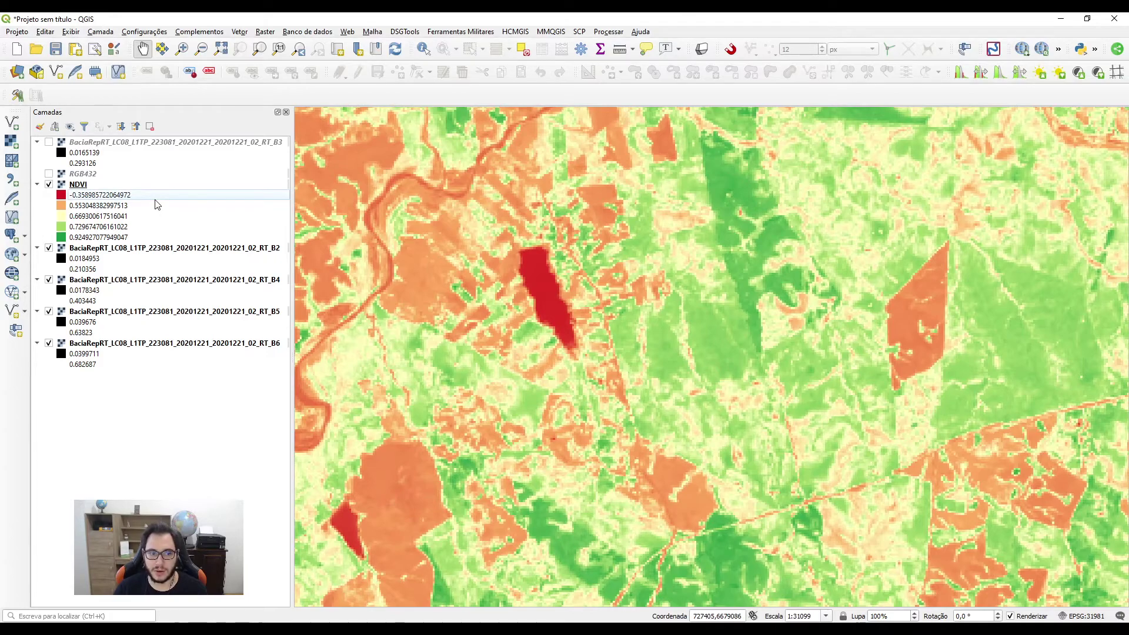
pyautogui.scroll(-2, 538, 312)
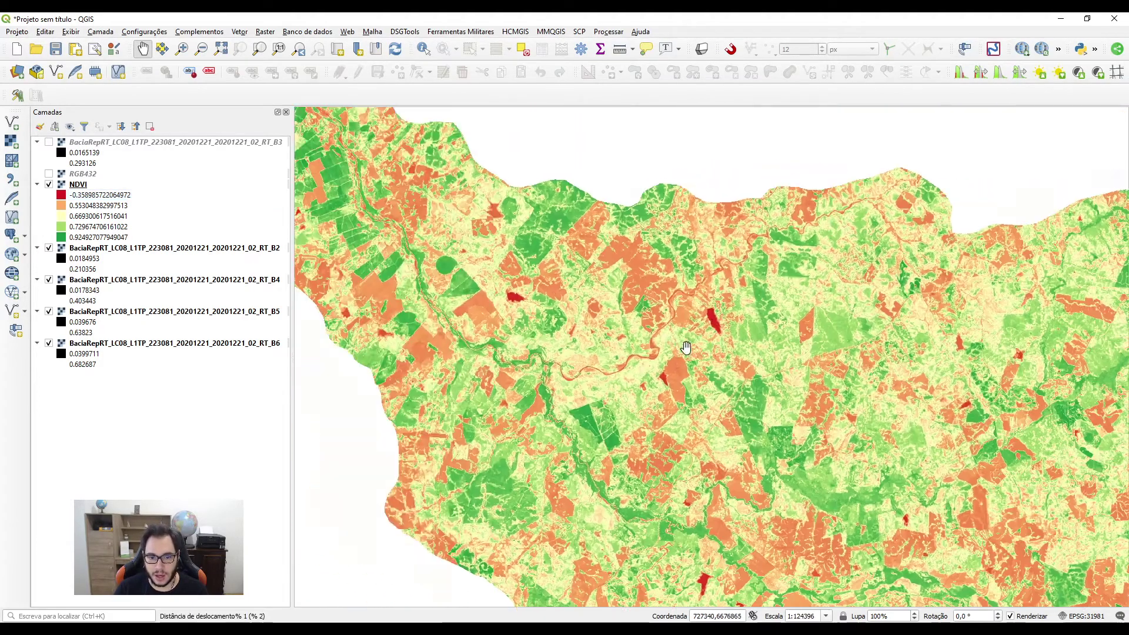
pyautogui.moveTo(512, 298); pyautogui.dragTo(672, 323)
pyautogui.scroll(2, 672, 323)
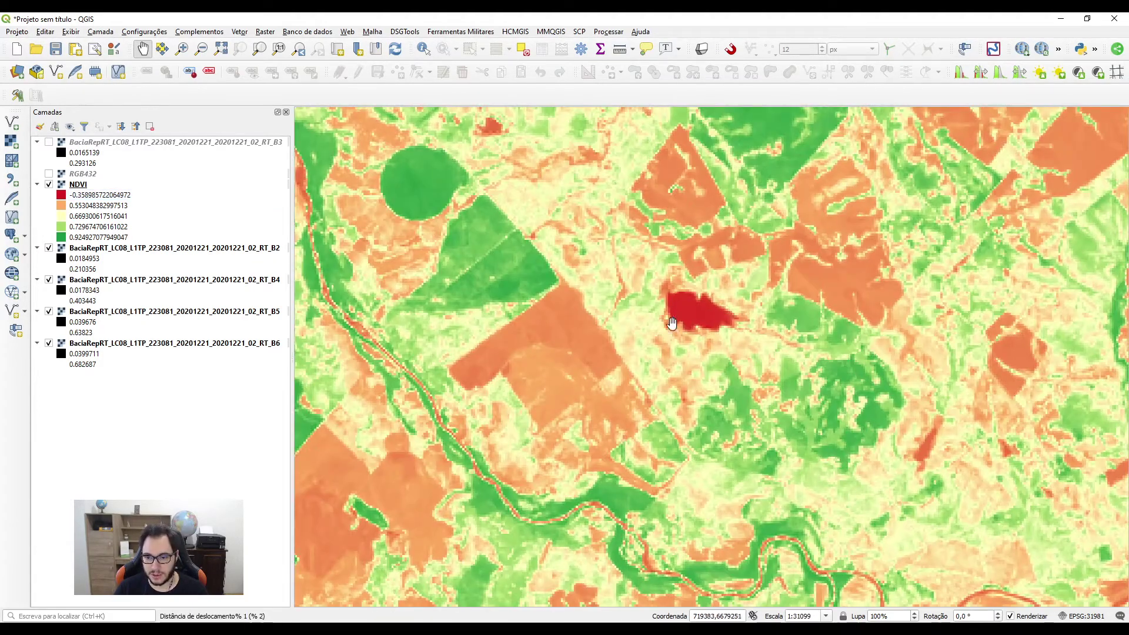
pyautogui.scroll(-2, 672, 322)
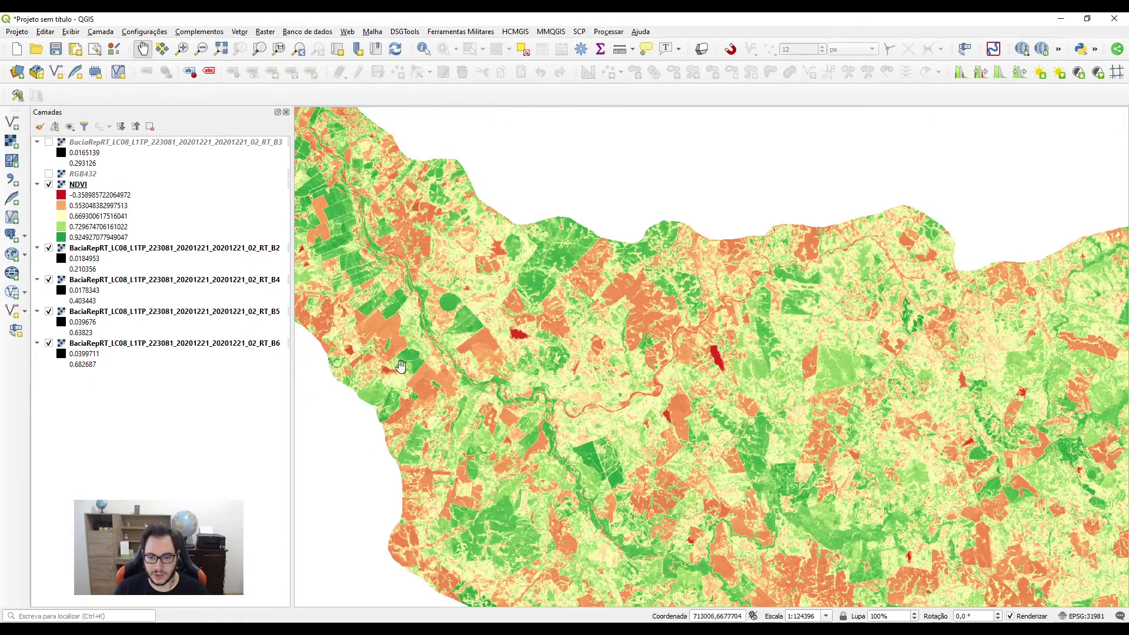
pyautogui.moveTo(664, 479); pyautogui.dragTo(682, 327)
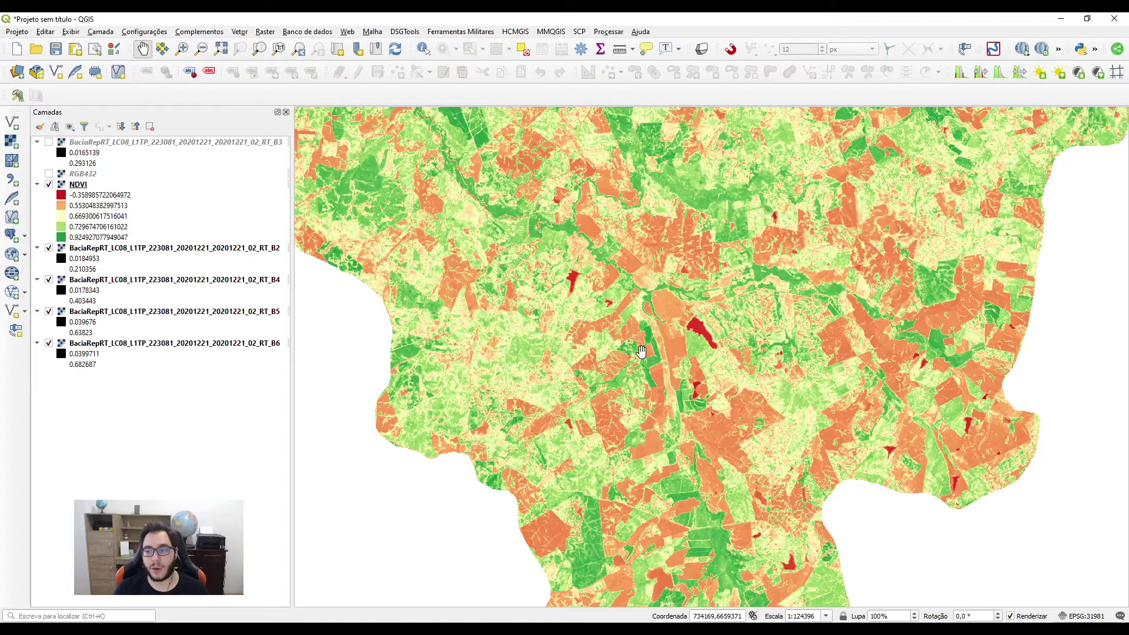
# Hide the NDVI layer and set a new raster calculation's output file to GNDVI in the Indices folder
pyautogui.click(49, 184)
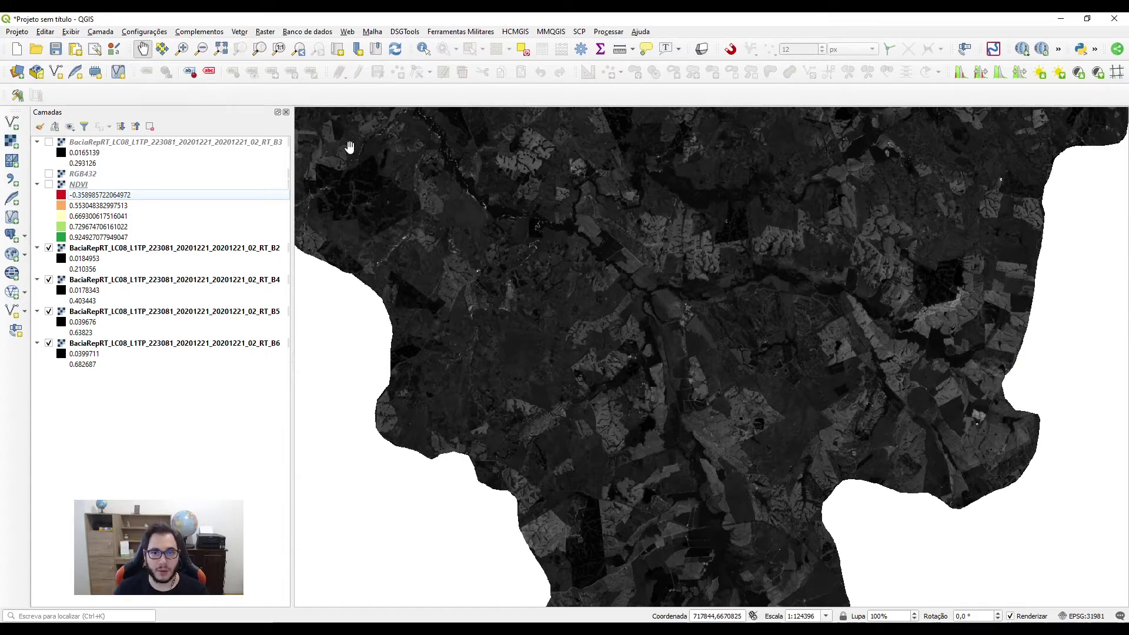
pyautogui.click(265, 33)
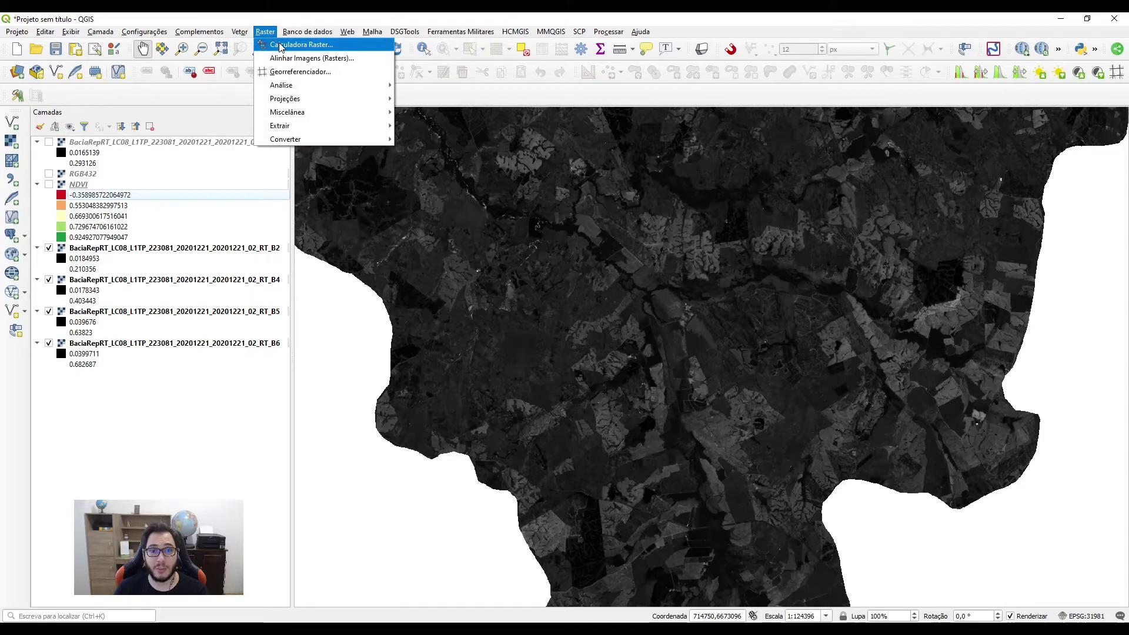
pyautogui.click(280, 45)
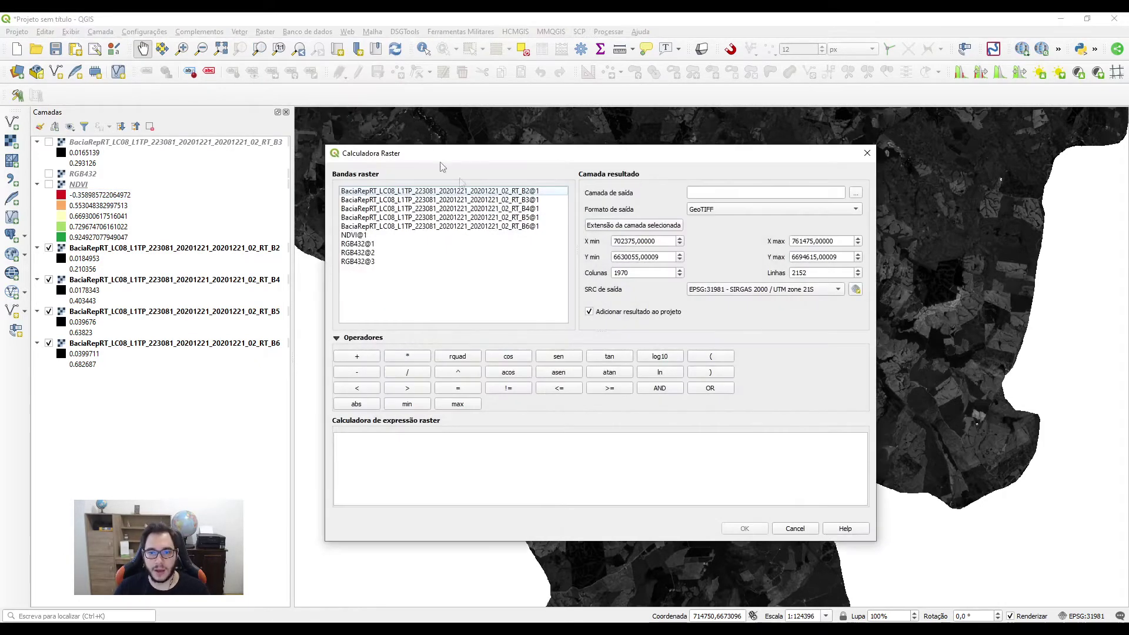
pyautogui.click(854, 197)
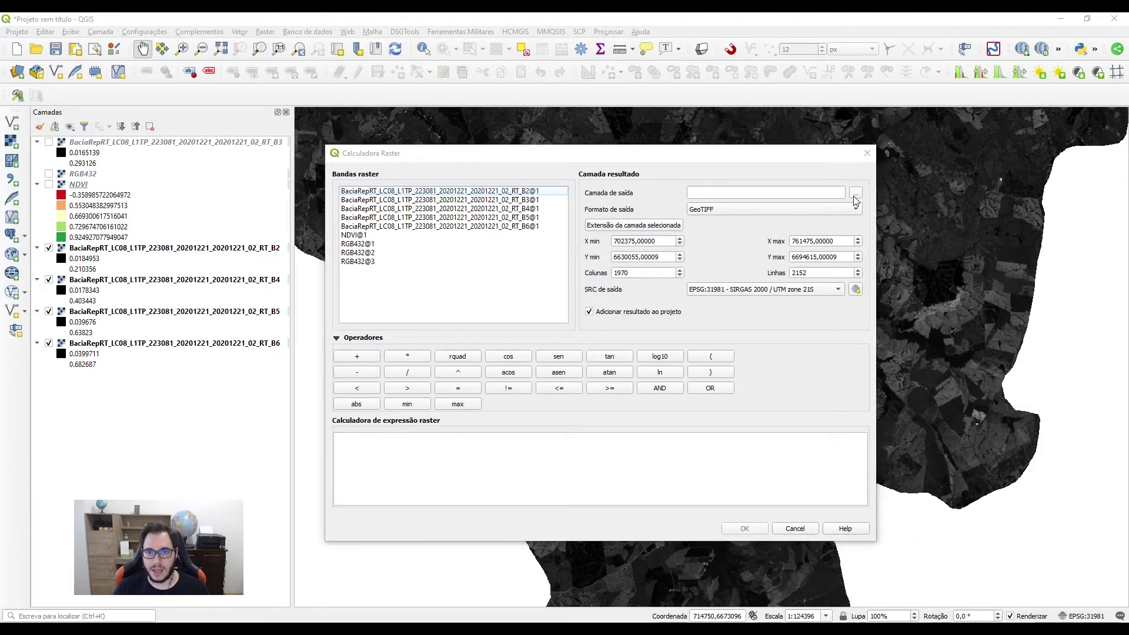
pyautogui.write('GNDVI')
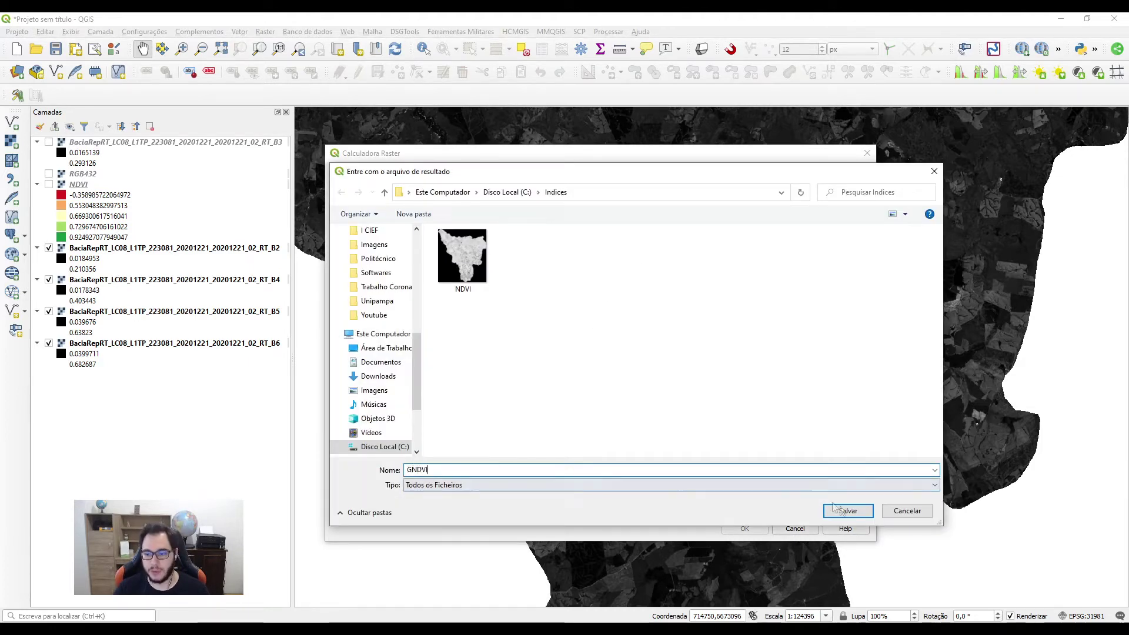
pyautogui.click(846, 512)
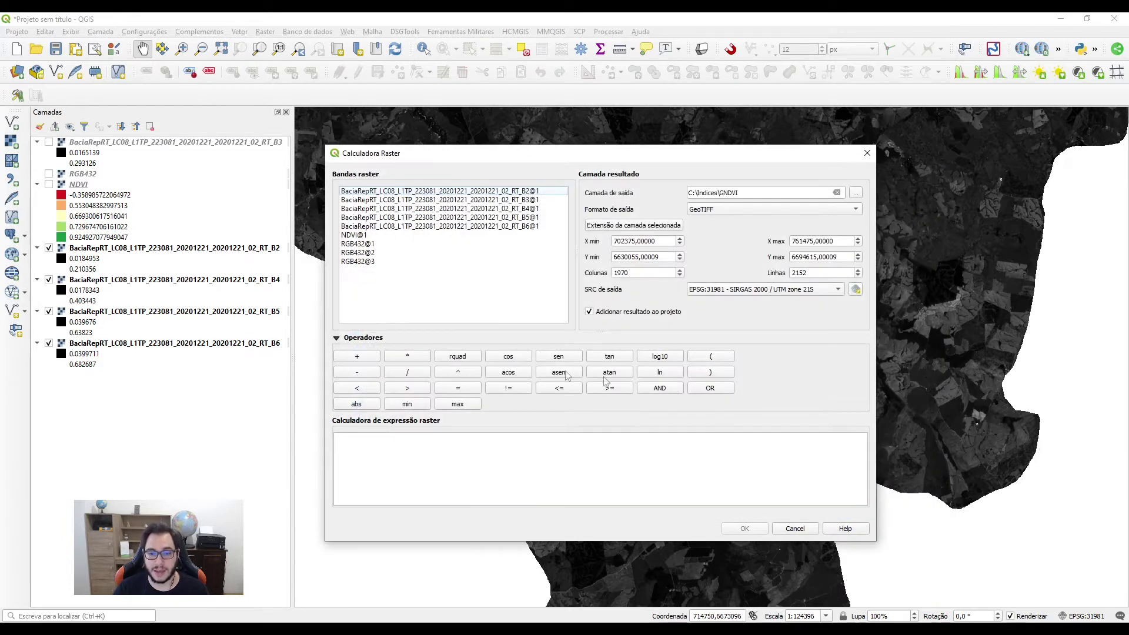
# Enter the GNDVI numerator as bracketed band B5 minus band B3, followed by the division operator
pyautogui.click(388, 457)
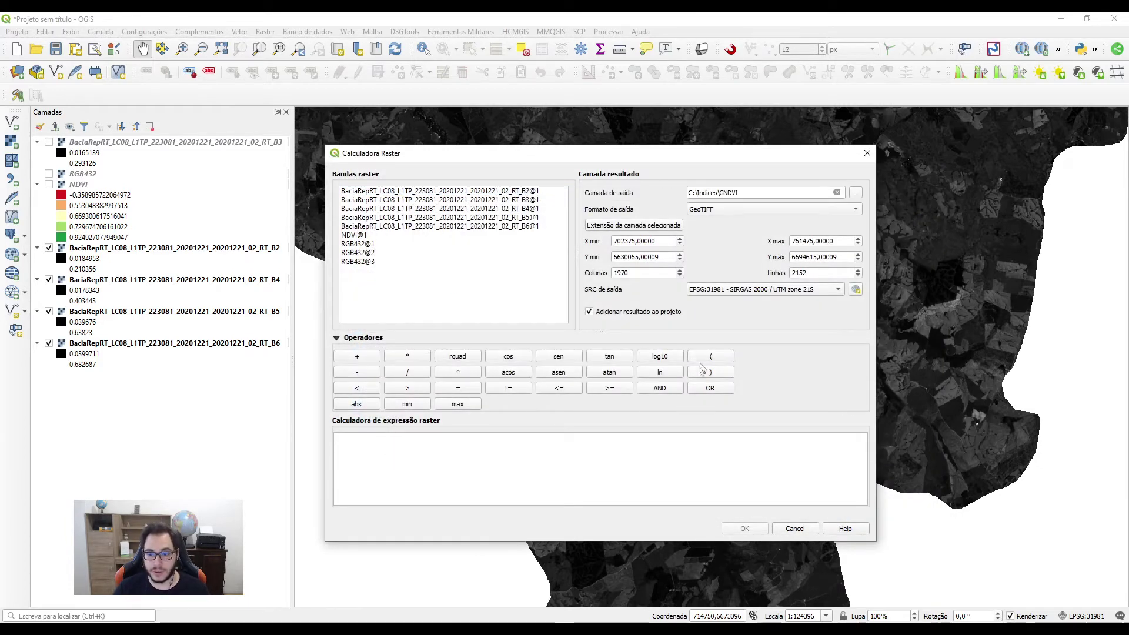
pyautogui.click(708, 359)
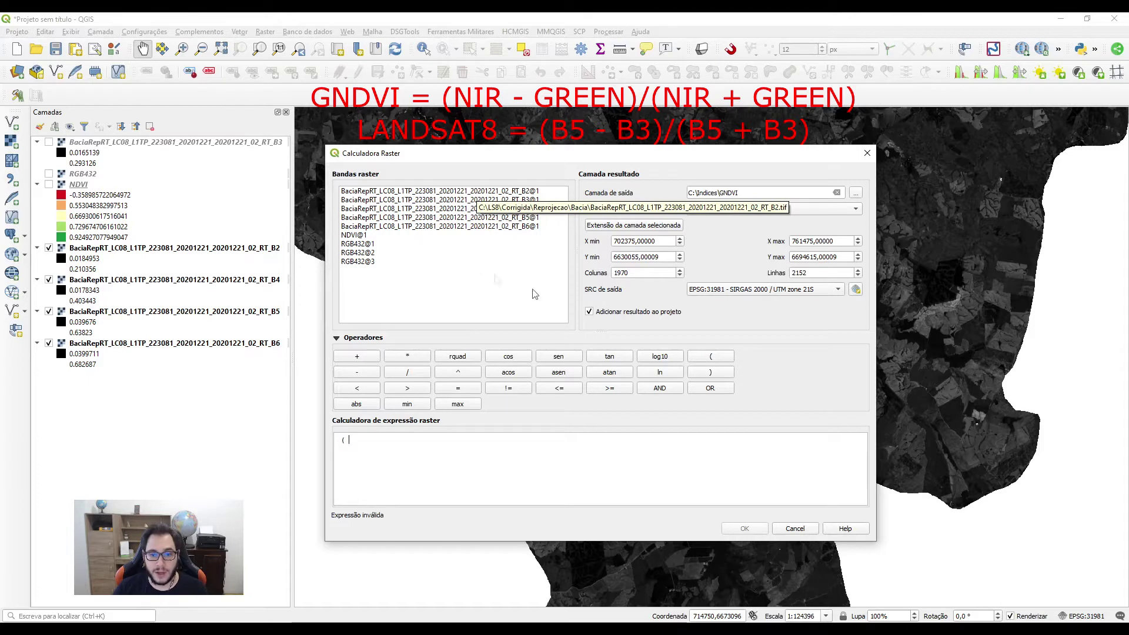
pyautogui.doubleClick(518, 217)
pyautogui.click(356, 373)
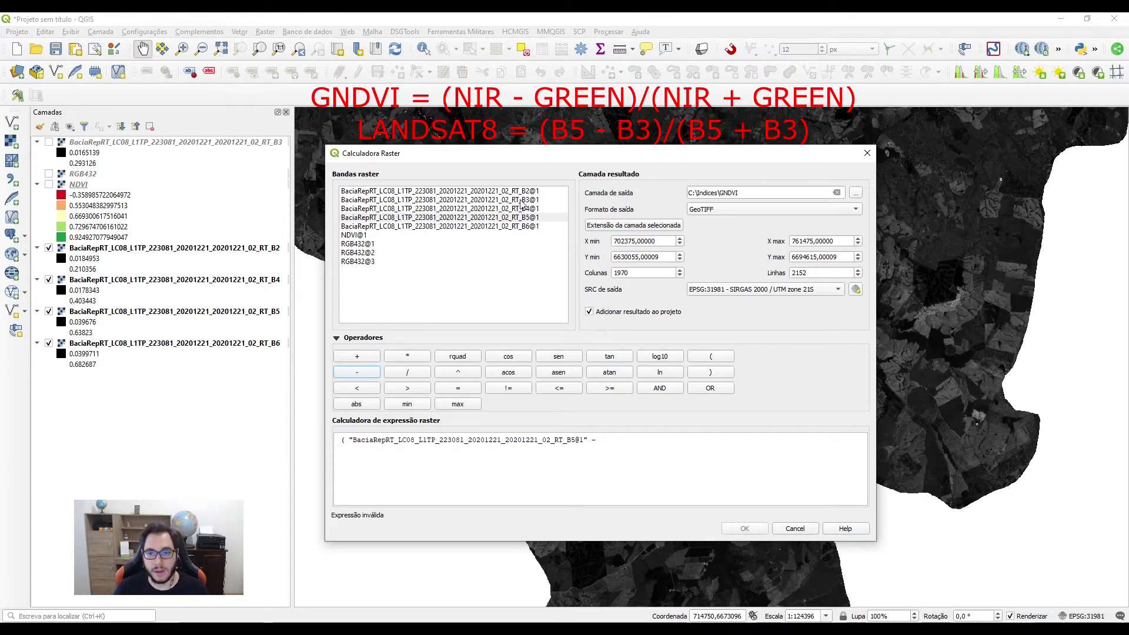
pyautogui.doubleClick(522, 200)
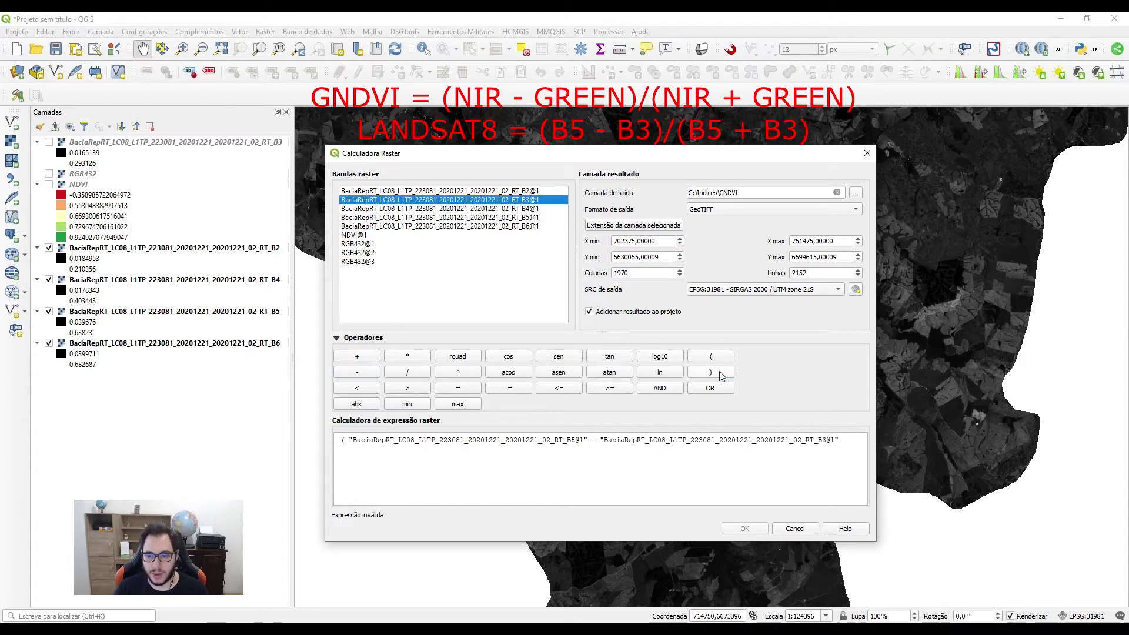
pyautogui.click(710, 372)
pyautogui.click(414, 374)
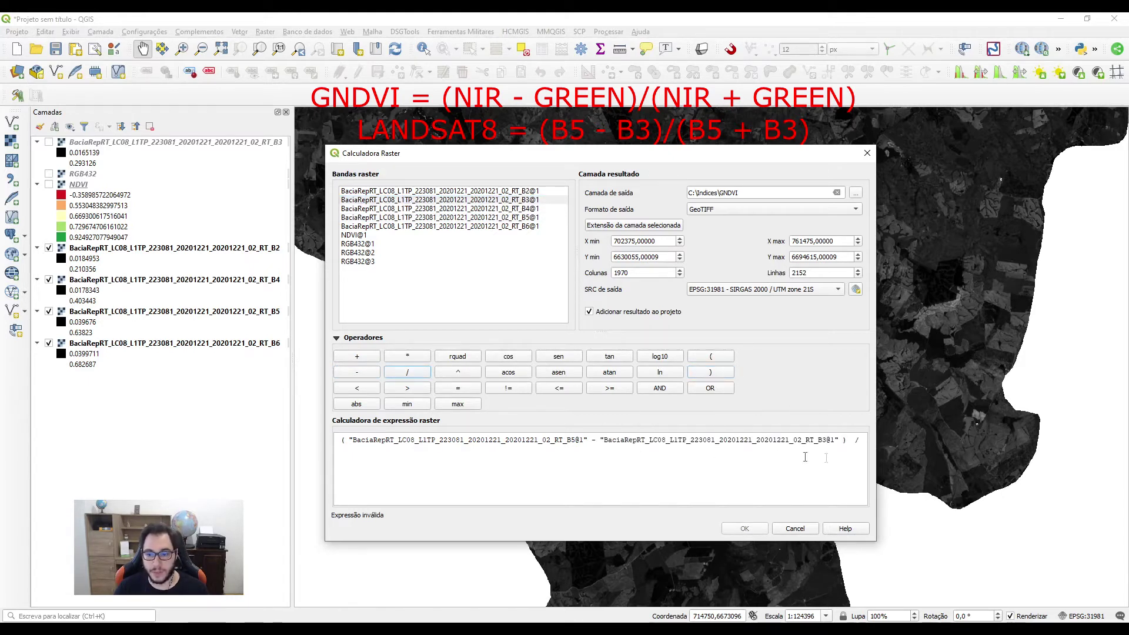
# Complete the GNDVI expression with a copy of the numerator changed to (B5 + B3) as denominator, and run the calculation
pyautogui.moveTo(846, 442); pyautogui.dragTo(343, 442)
pyautogui.hotkey('ctrl', 'c')
pyautogui.click(358, 451)
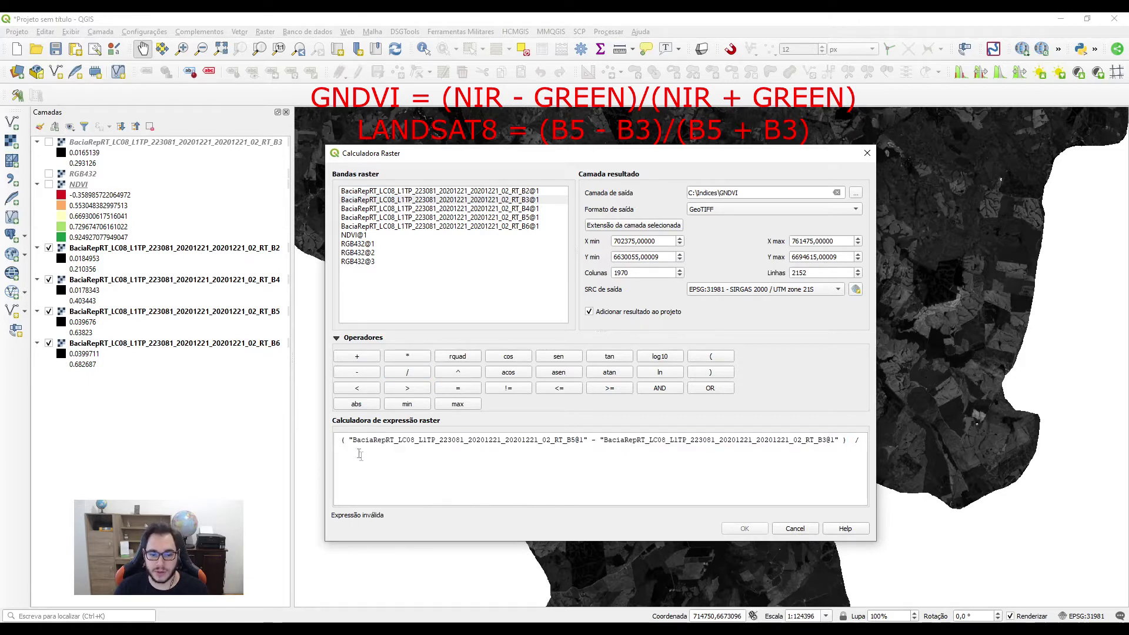
pyautogui.hotkey('ctrl', 'v')
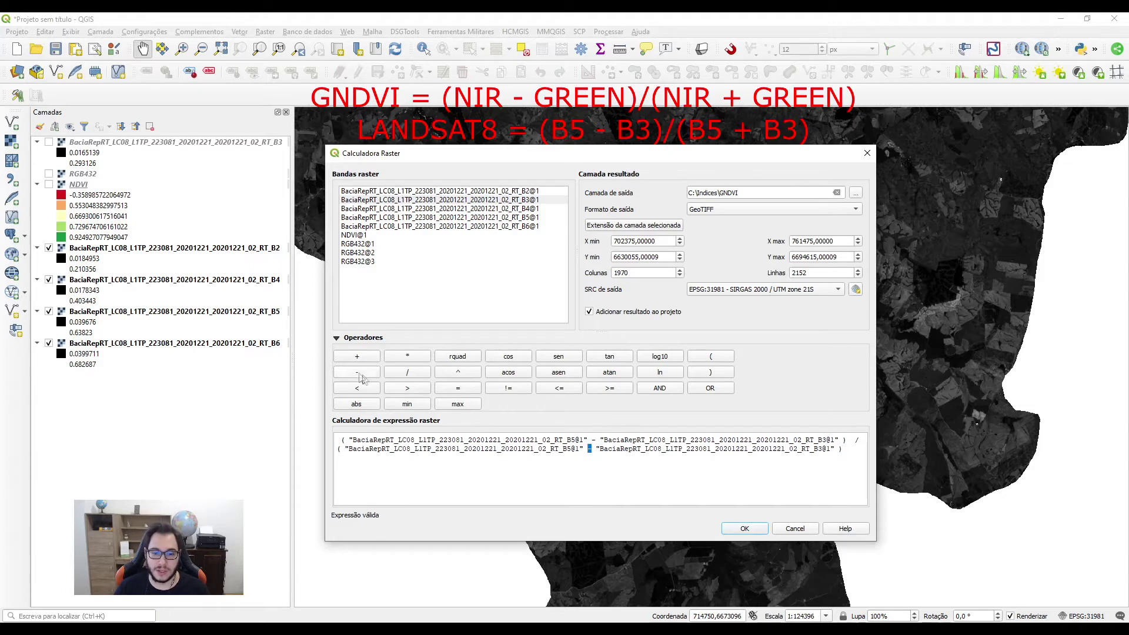
pyautogui.click(357, 357)
pyautogui.click(630, 448)
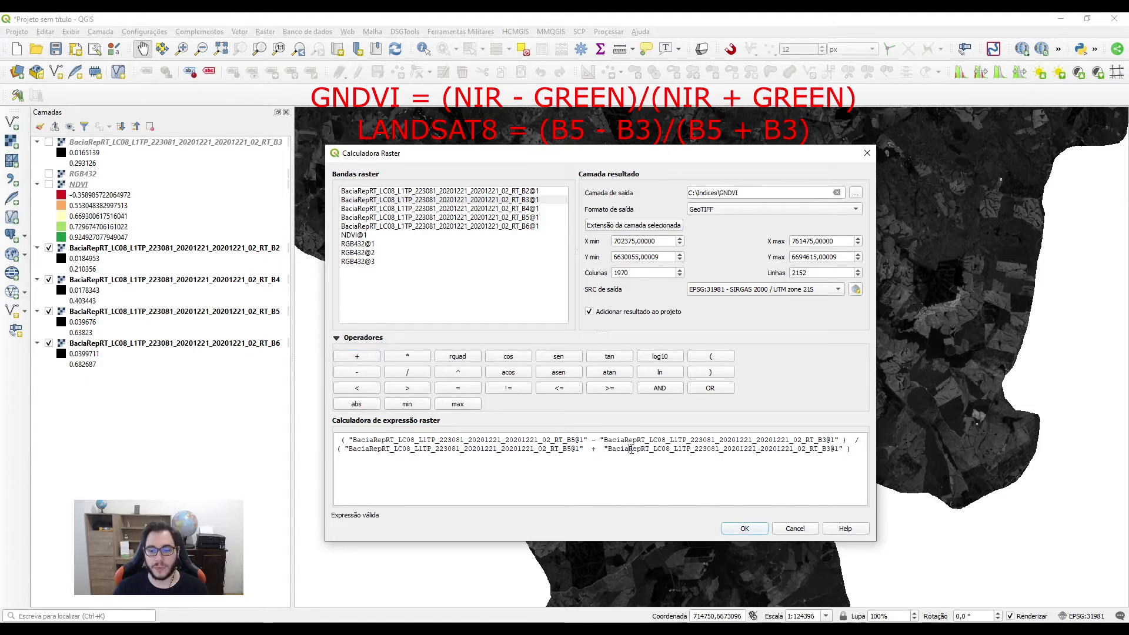
pyautogui.click(743, 529)
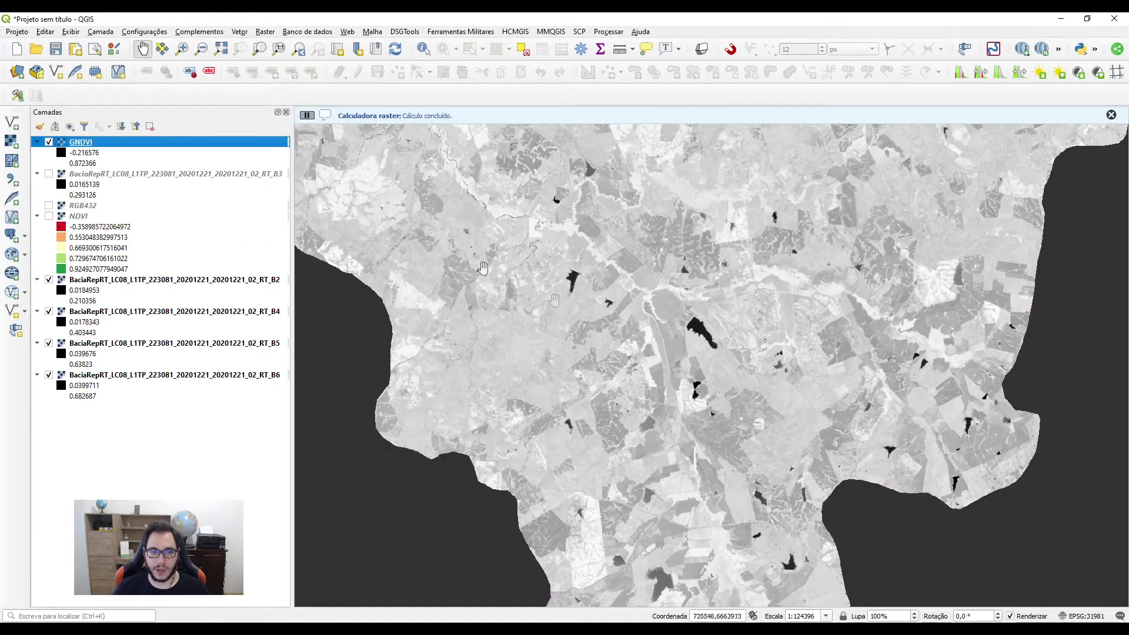
# Set the GNDVI layer's additional no-data value to 0 and apply it
pyautogui.doubleClick(92, 144)
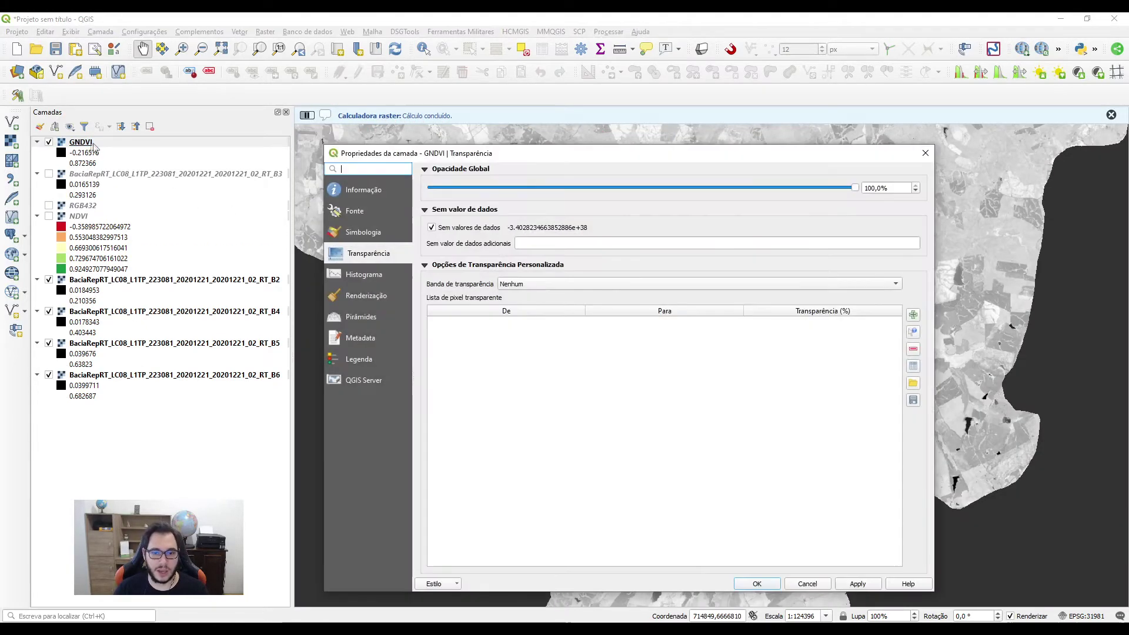
pyautogui.click(530, 243)
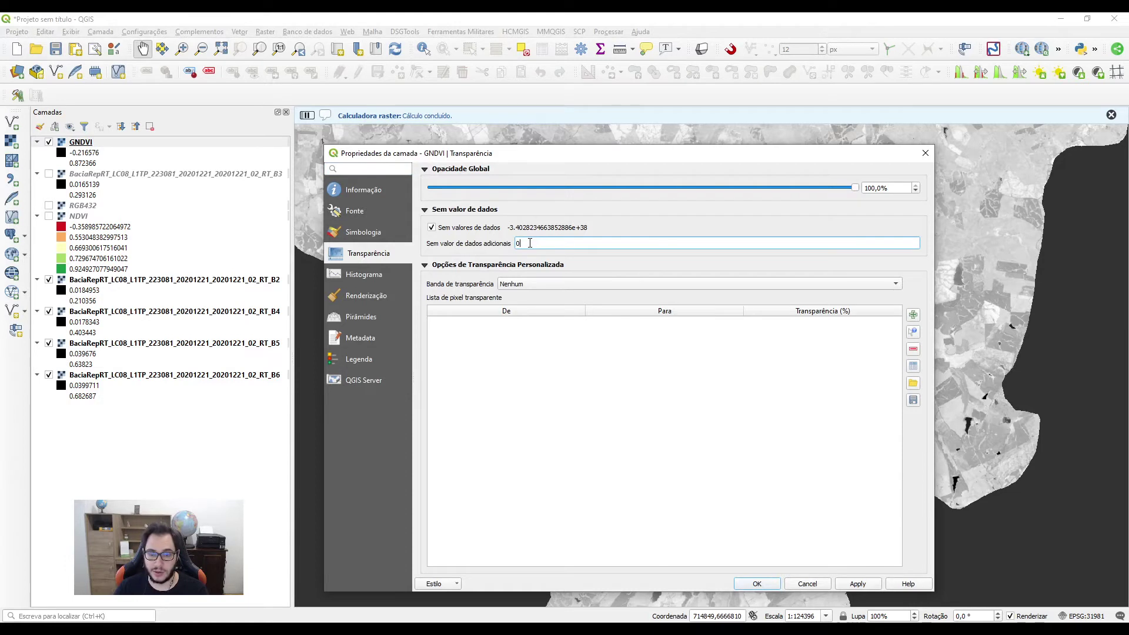
pyautogui.write('0')
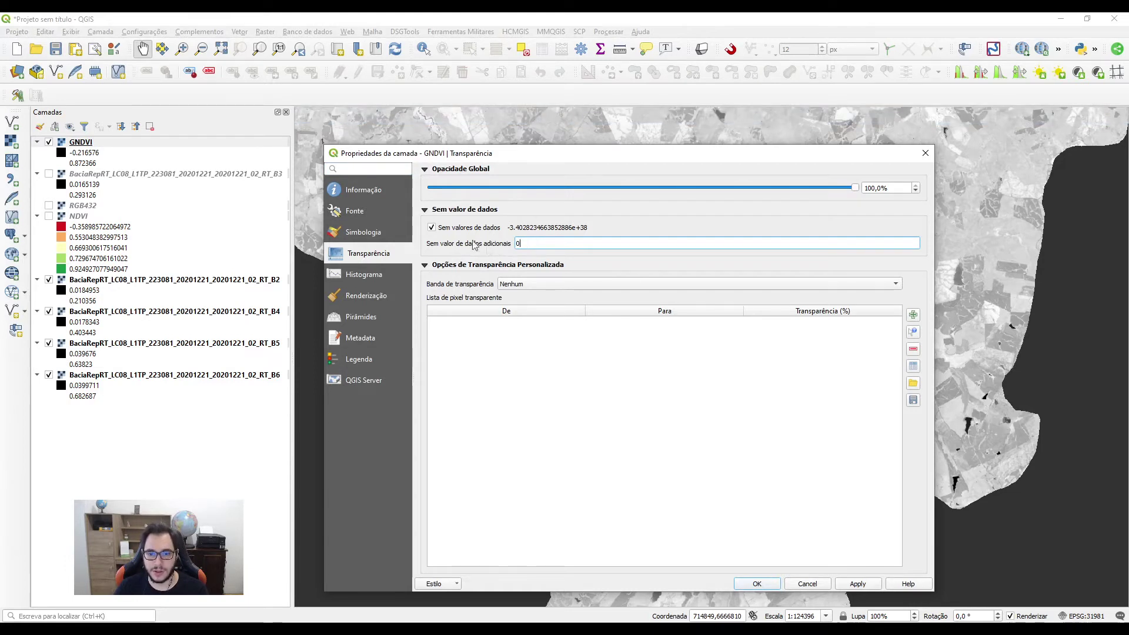
pyautogui.click(849, 583)
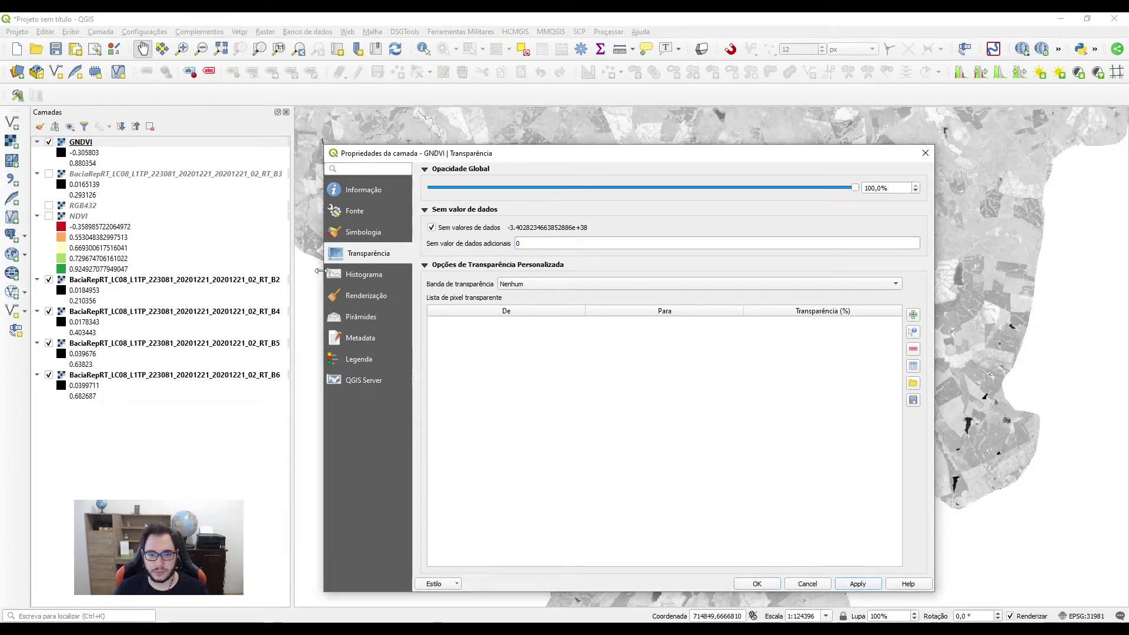
# Render GNDVI as single-band pseudocolor (Banda simples falsa-cor) with the color ramp inverted to run from red to green
pyautogui.click(355, 238)
pyautogui.click(558, 193)
pyautogui.click(561, 207)
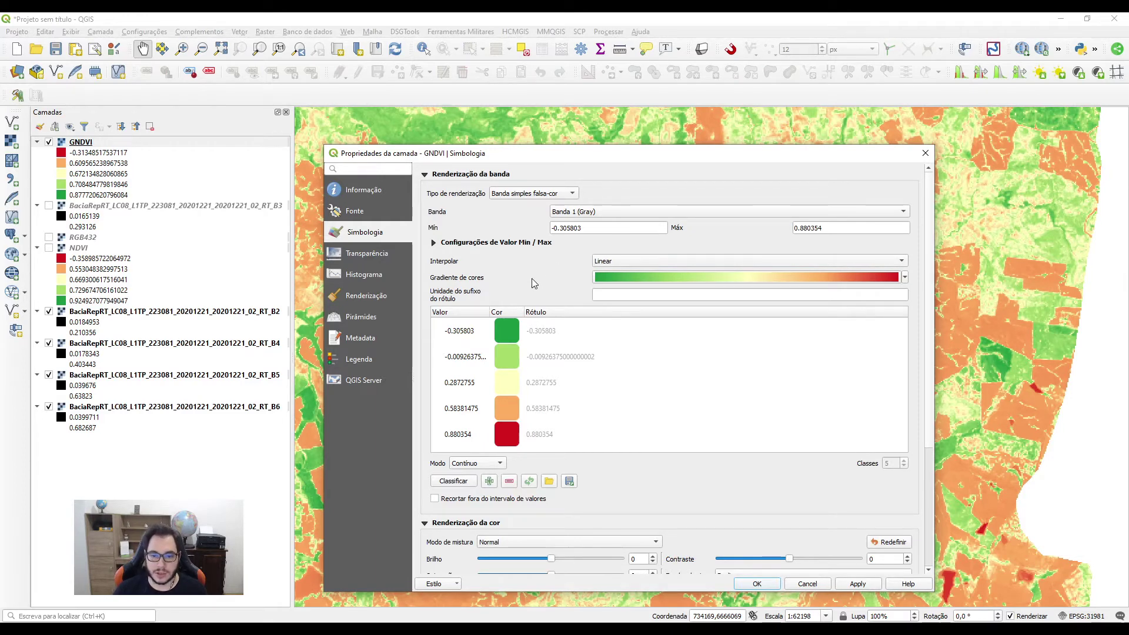
pyautogui.click(676, 277)
pyautogui.click(657, 289)
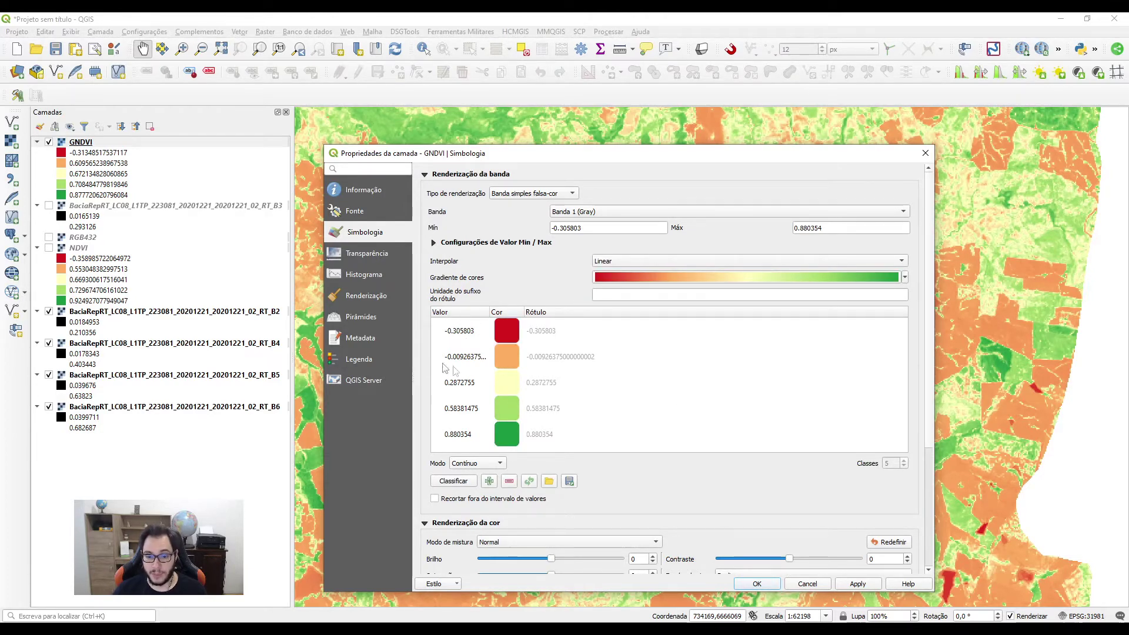
# Classify the GNDVI color ramp in Quartil mode and apply the styling
pyautogui.click(478, 463)
pyautogui.click(484, 483)
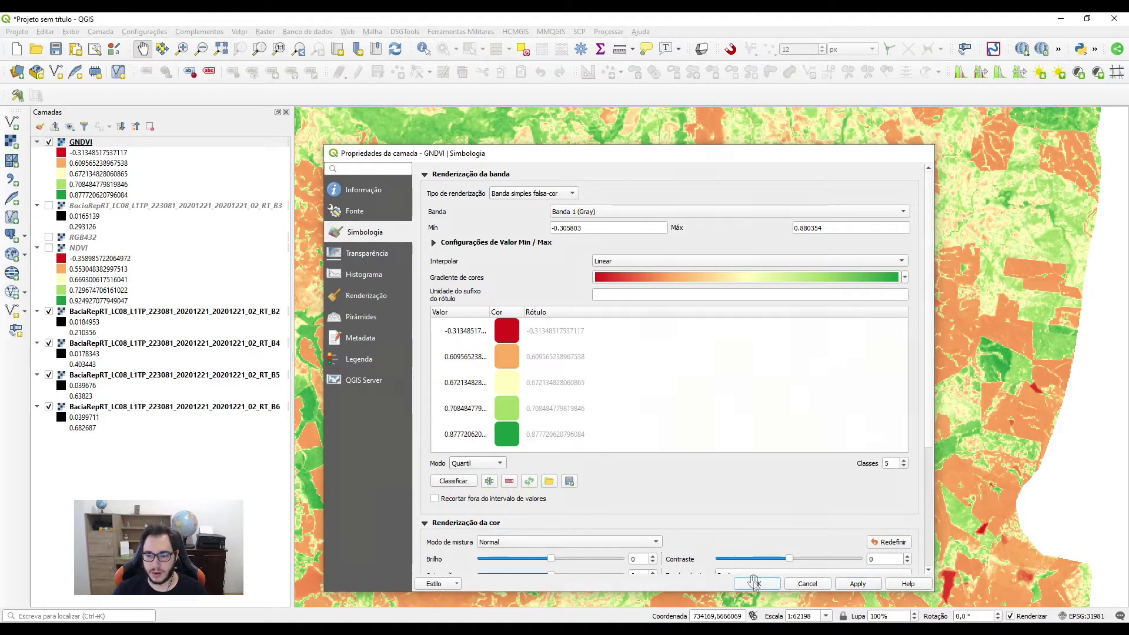
pyautogui.click(755, 584)
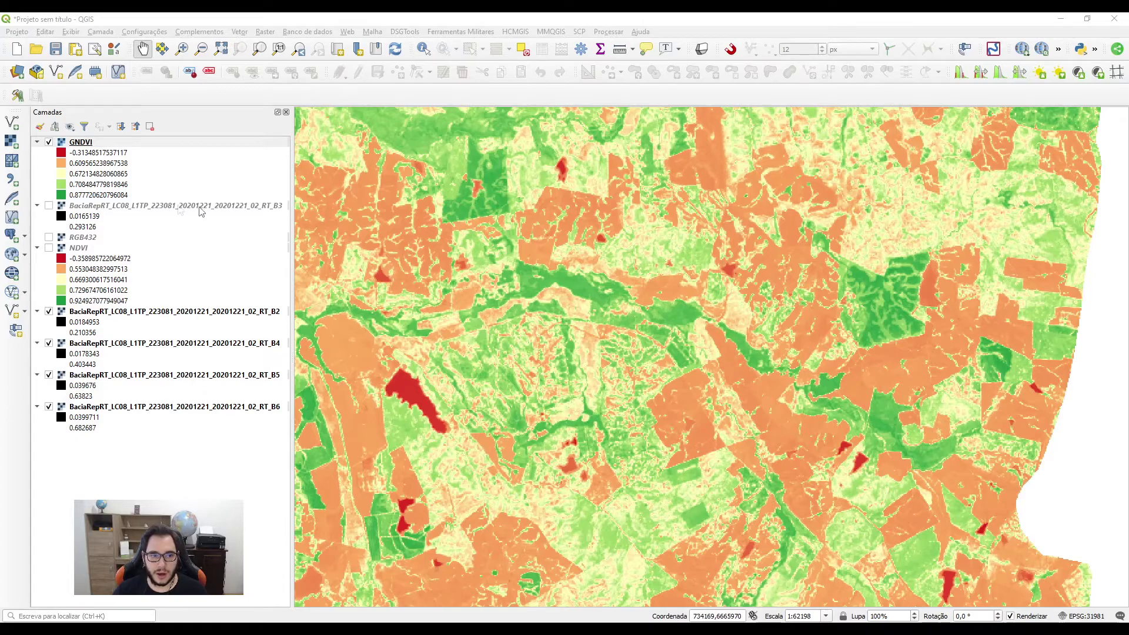
# Move GNDVI directly below RGB432 and compare the two around the large dark red patch by toggling RGB432's visibility
pyautogui.moveTo(100, 143); pyautogui.dragTo(165, 243)
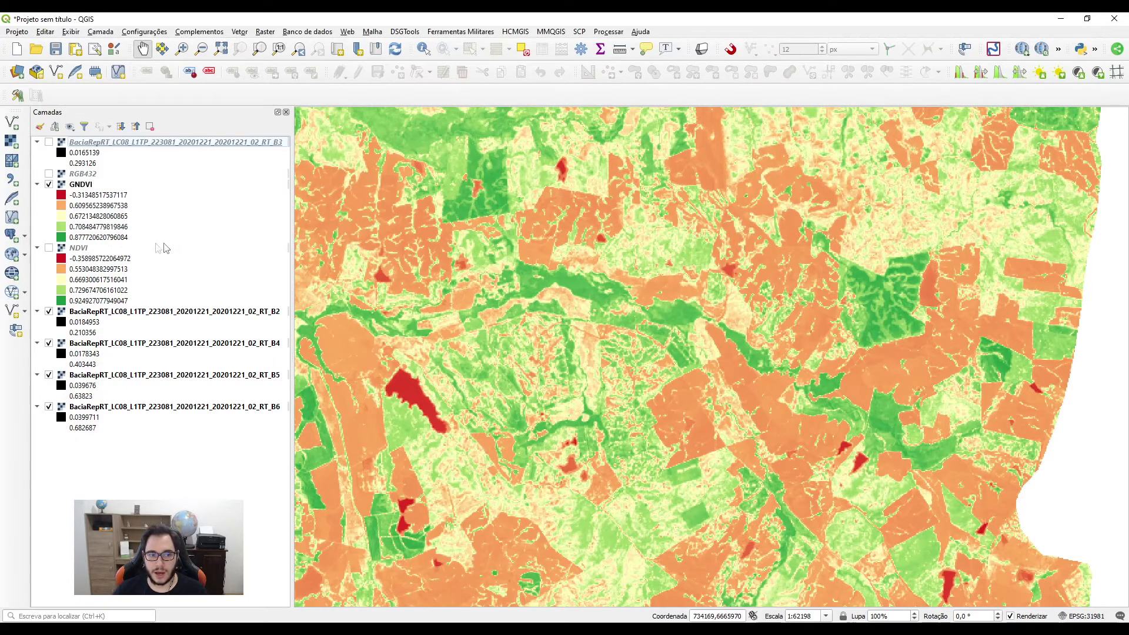
pyautogui.scroll(1, 508, 326)
pyautogui.moveTo(508, 327); pyautogui.dragTo(548, 321)
pyautogui.scroll(-1, 728, 327)
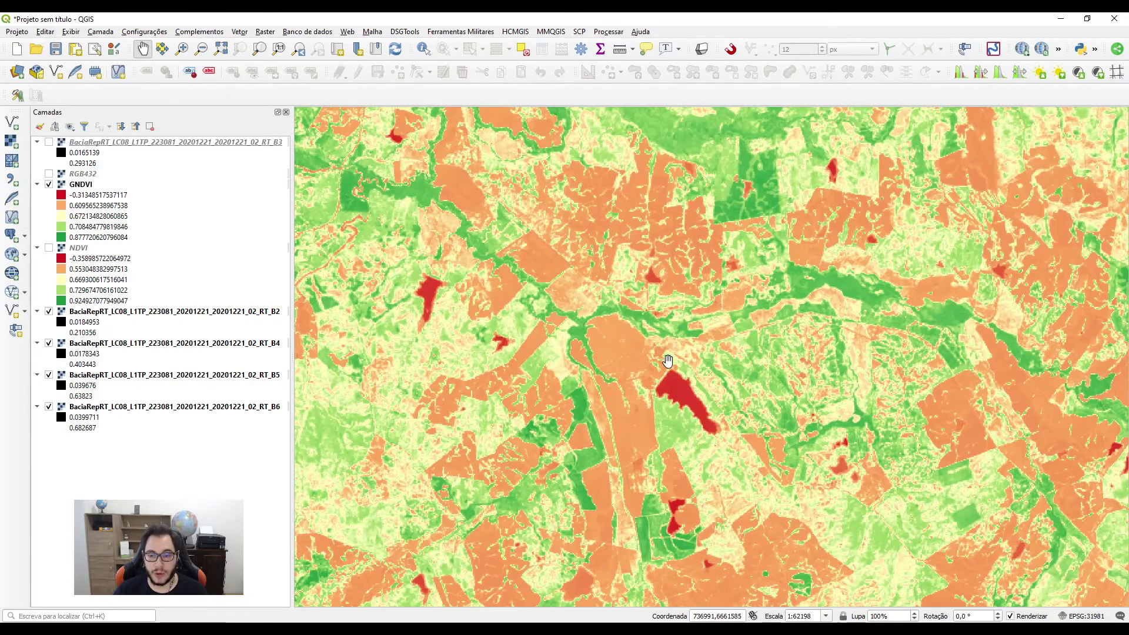
pyautogui.scroll(1, 676, 392)
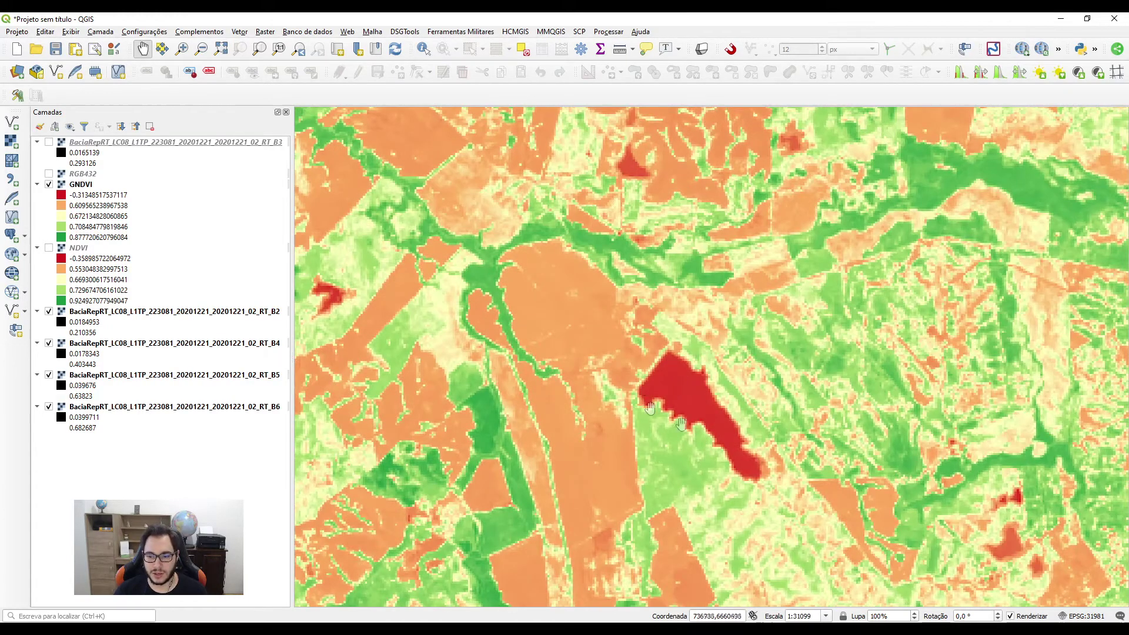
pyautogui.click(48, 173)
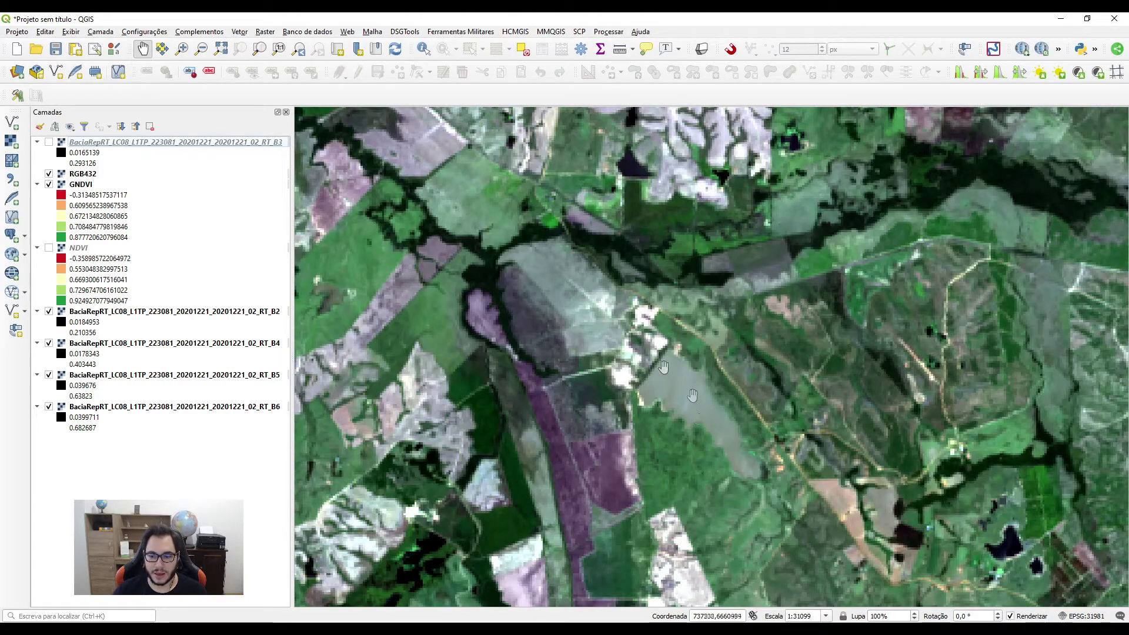
pyautogui.scroll(-1, 680, 398)
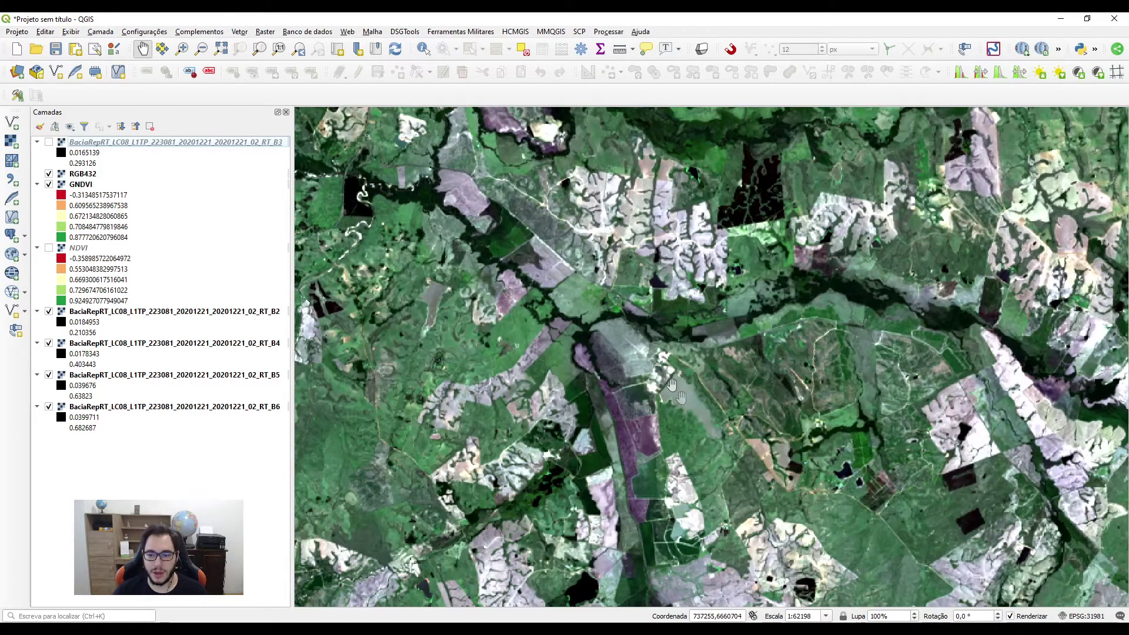
pyautogui.click(49, 174)
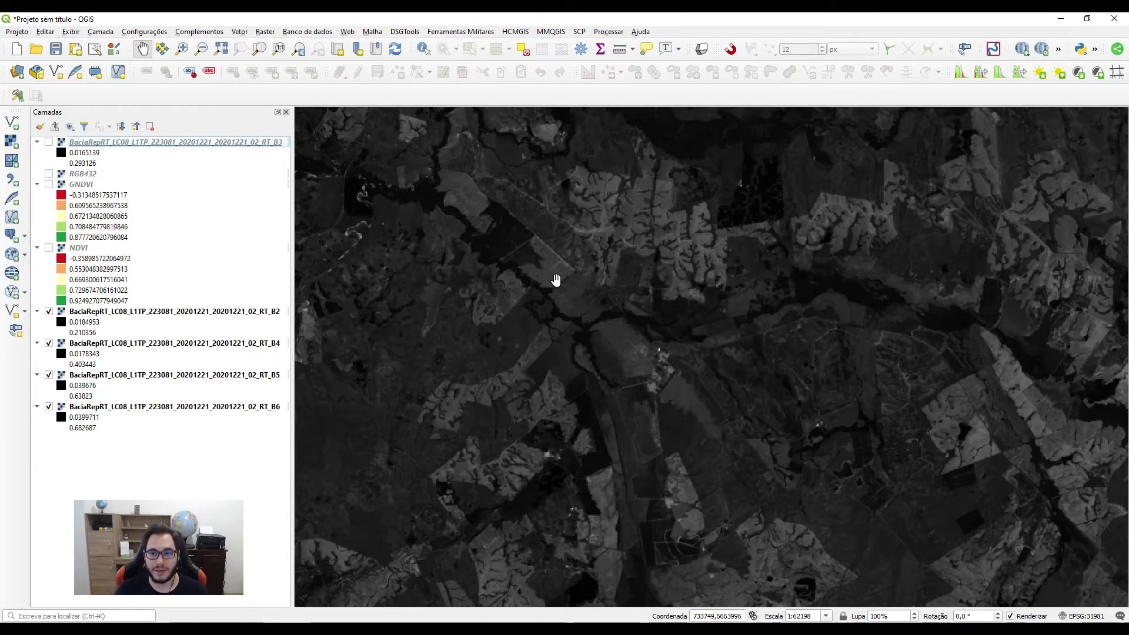
# Start a new raster calculation with its output file set to NDMI in the Indices folder
pyautogui.click(265, 32)
pyautogui.click(300, 45)
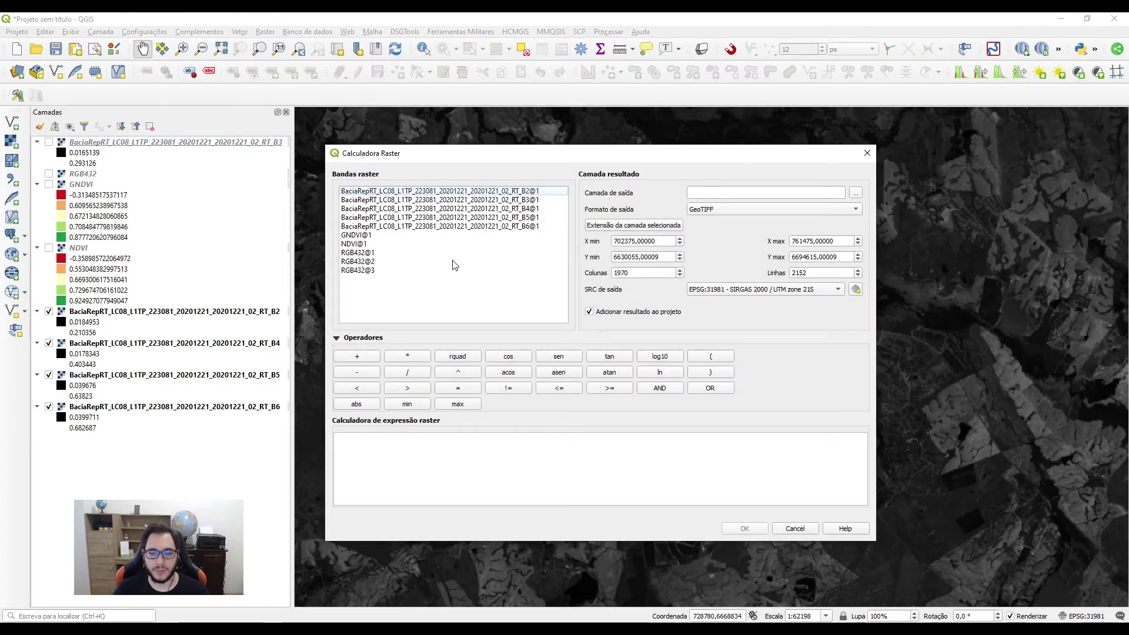
pyautogui.click(855, 194)
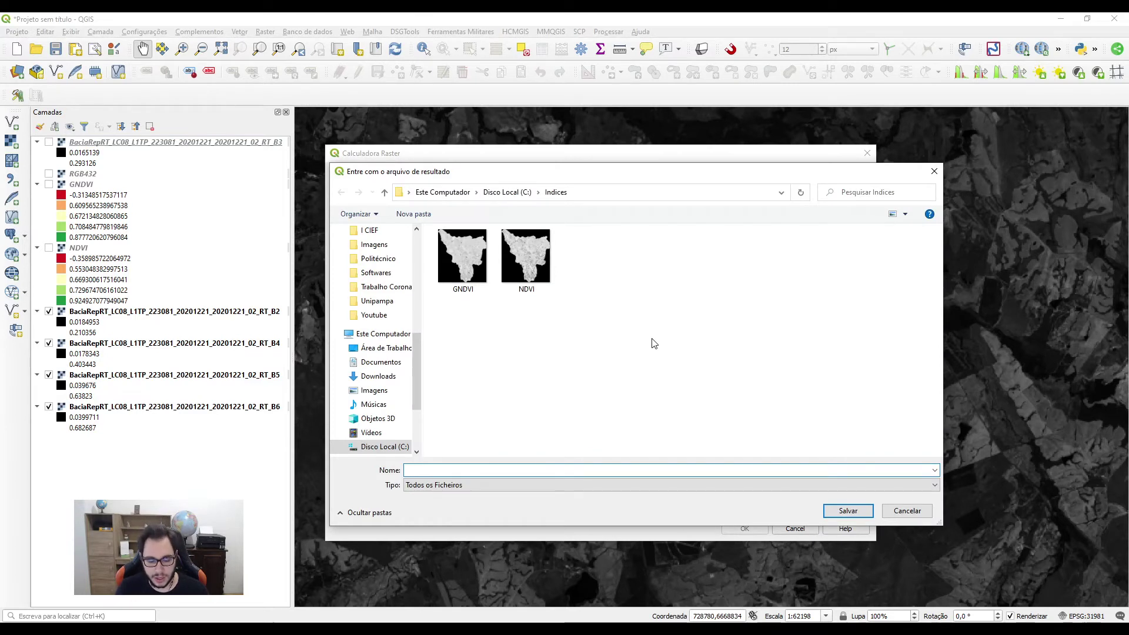
pyautogui.write('NDMI')
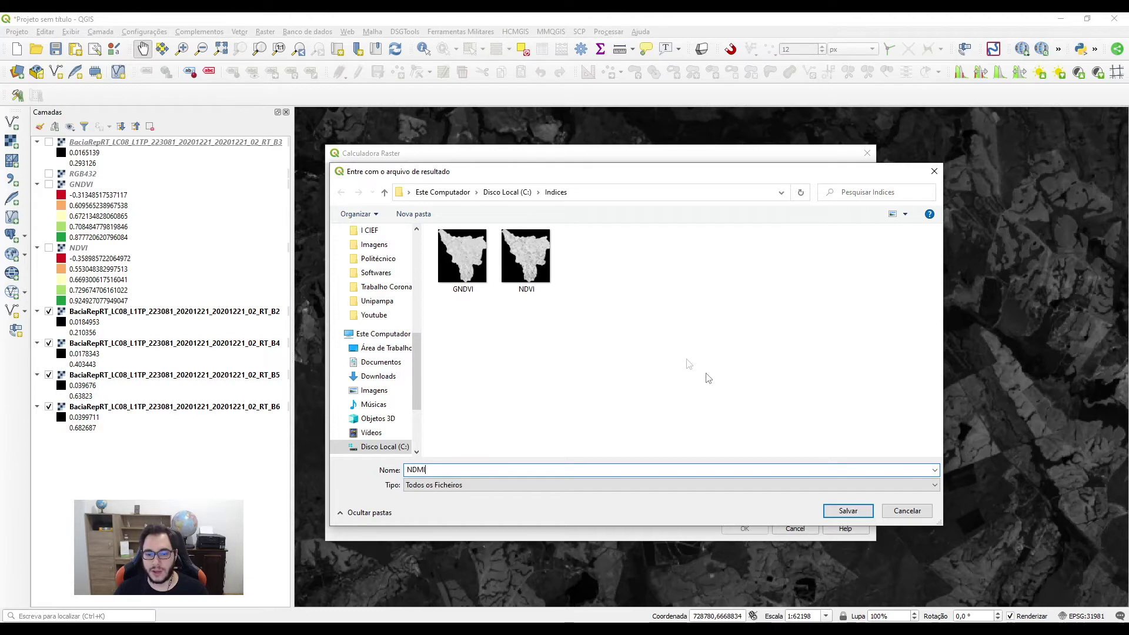
pyautogui.click(847, 510)
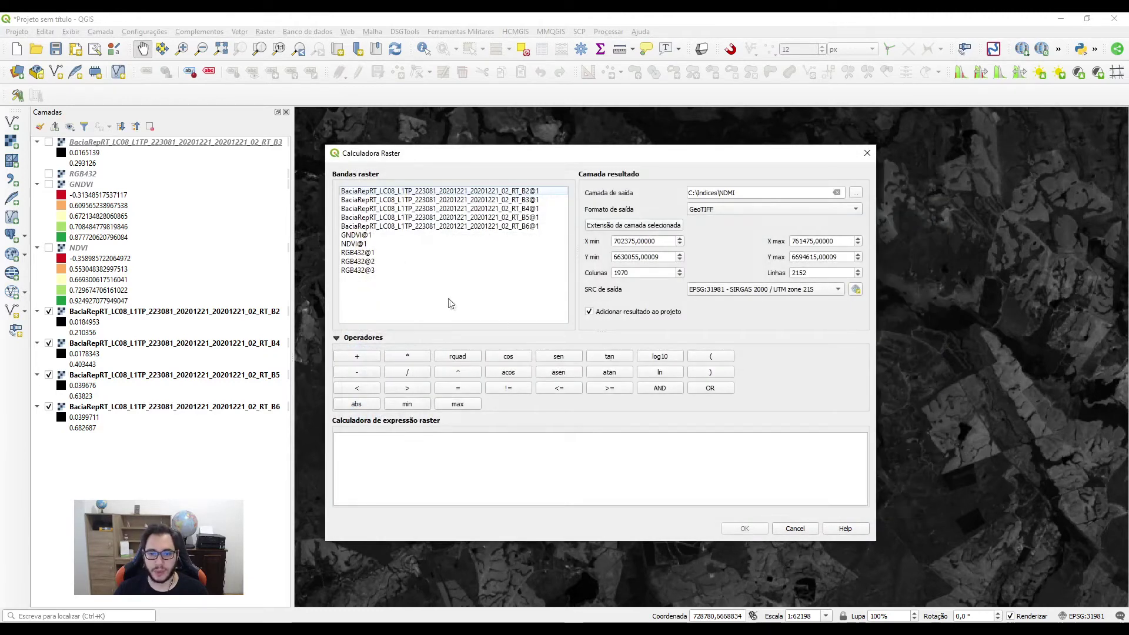
# Enter the NDMI numerator as bracketed band B5 minus band B6, followed by the division operator
pyautogui.click(712, 357)
pyautogui.click(362, 435)
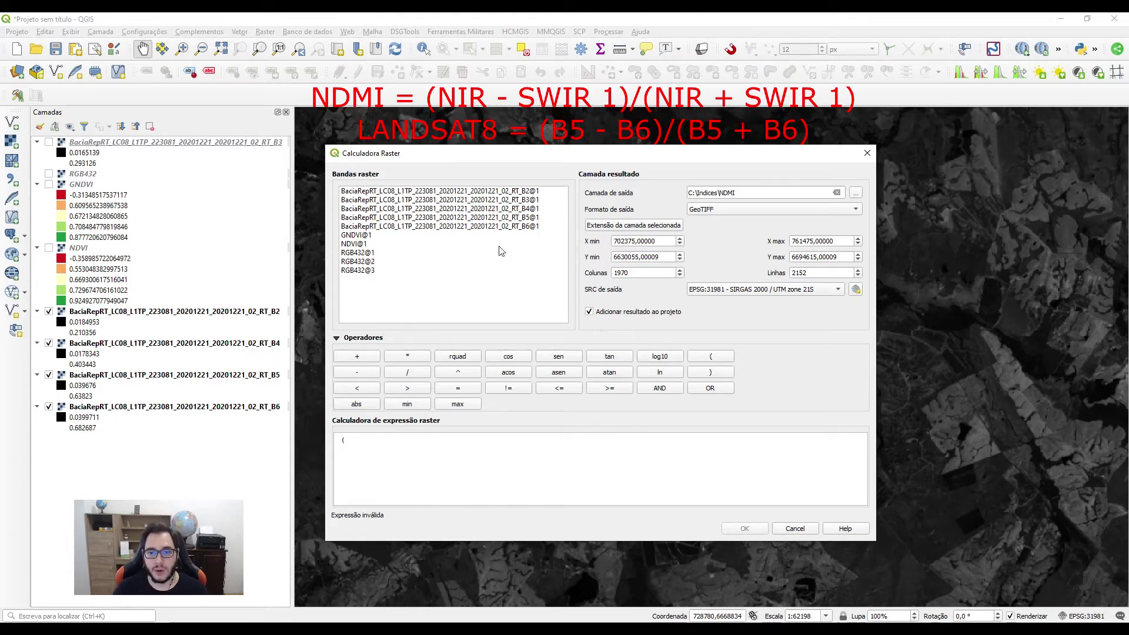
pyautogui.click(518, 217)
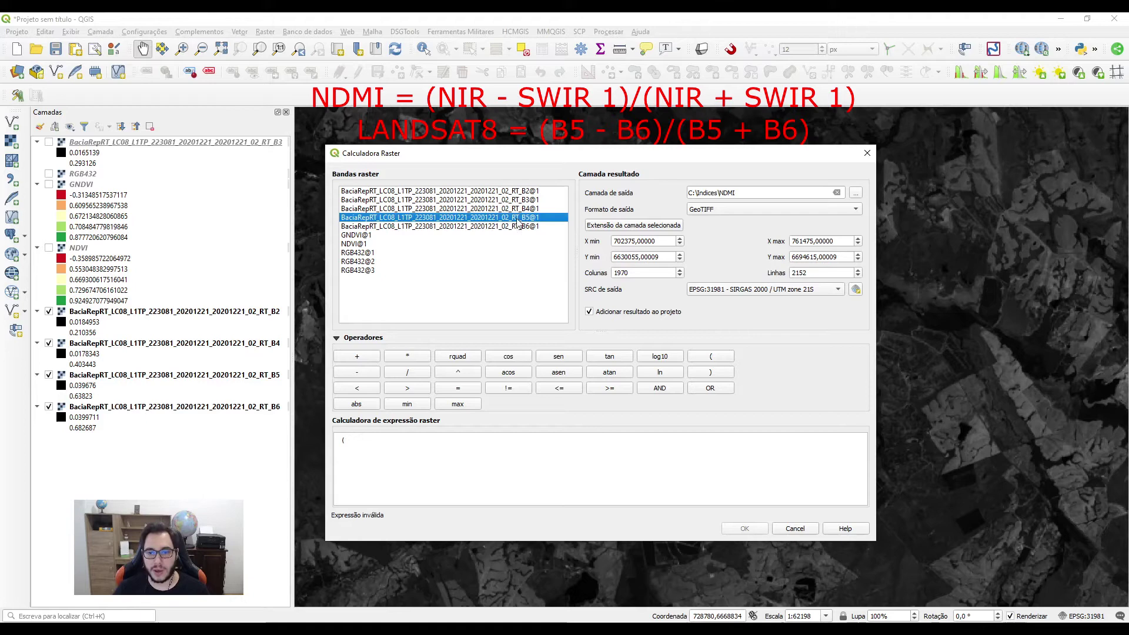
pyautogui.doubleClick(518, 218)
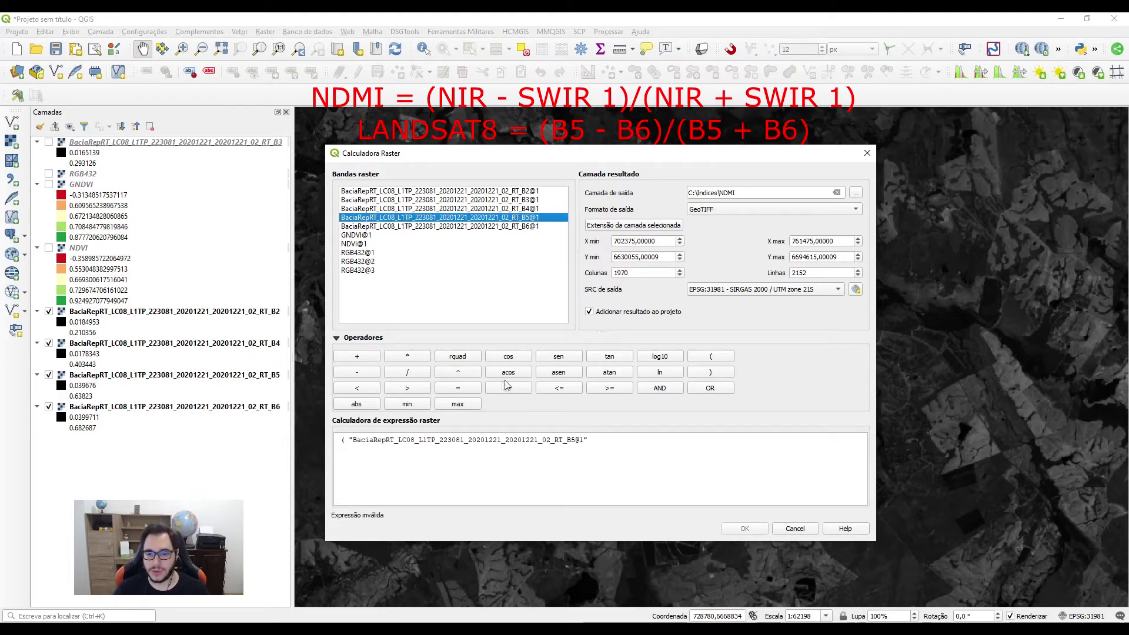
pyautogui.click(367, 372)
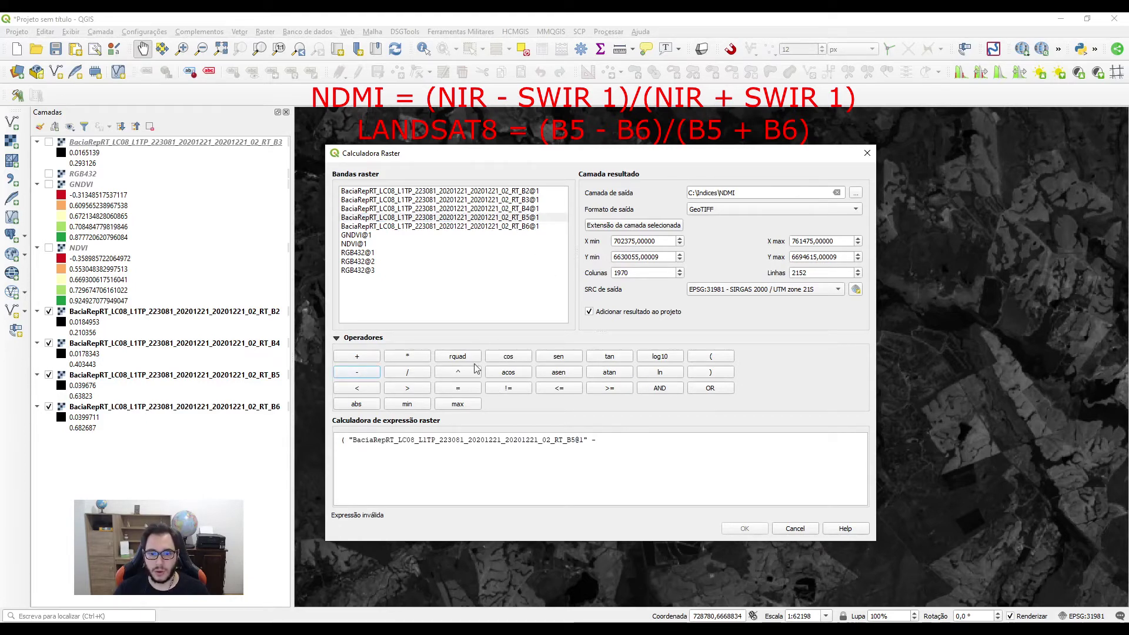
pyautogui.doubleClick(499, 227)
pyautogui.click(710, 372)
pyautogui.click(407, 372)
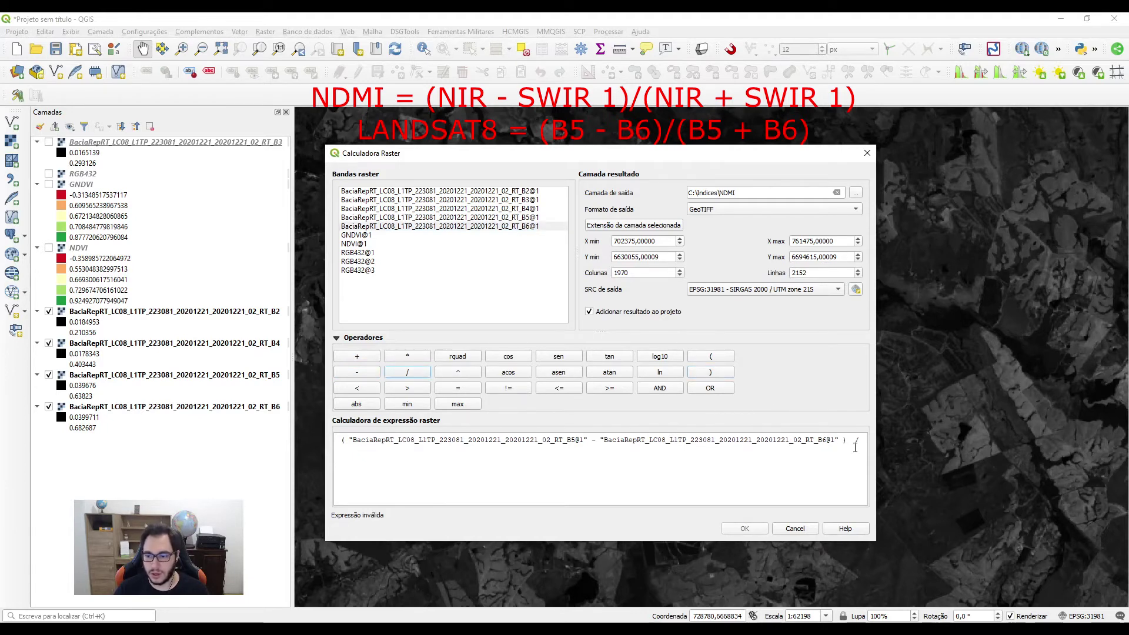
# Complete the NDMI expression with a copy of the numerator changed to (B5 + B6) as denominator
pyautogui.moveTo(847, 441); pyautogui.dragTo(339, 441)
pyautogui.hotkey('ctrl', 'c')
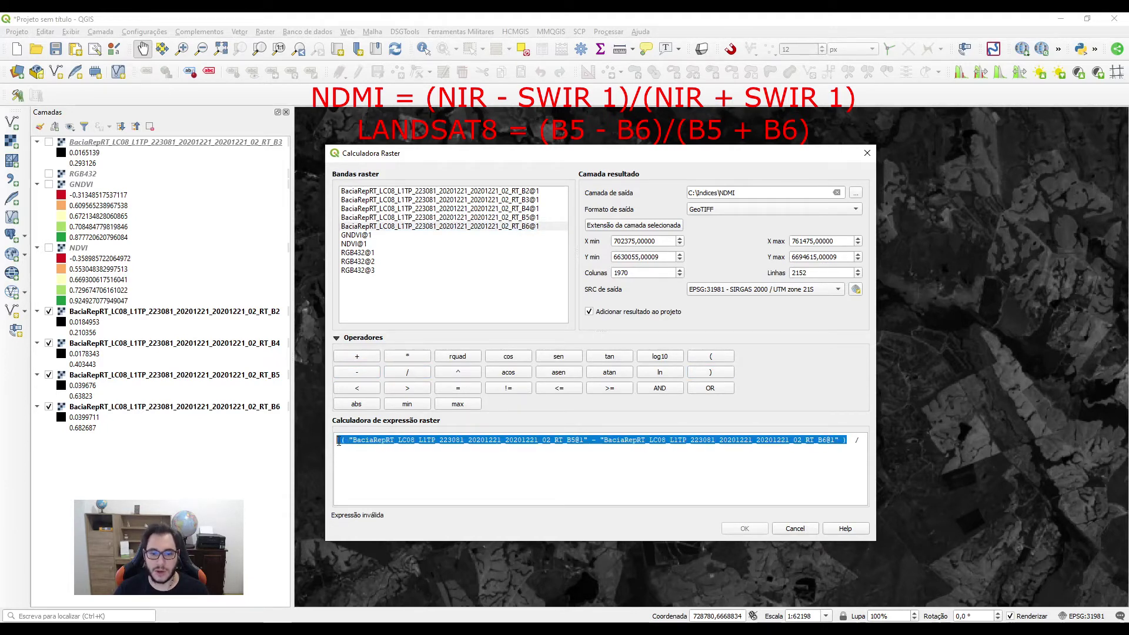
pyautogui.click(383, 467)
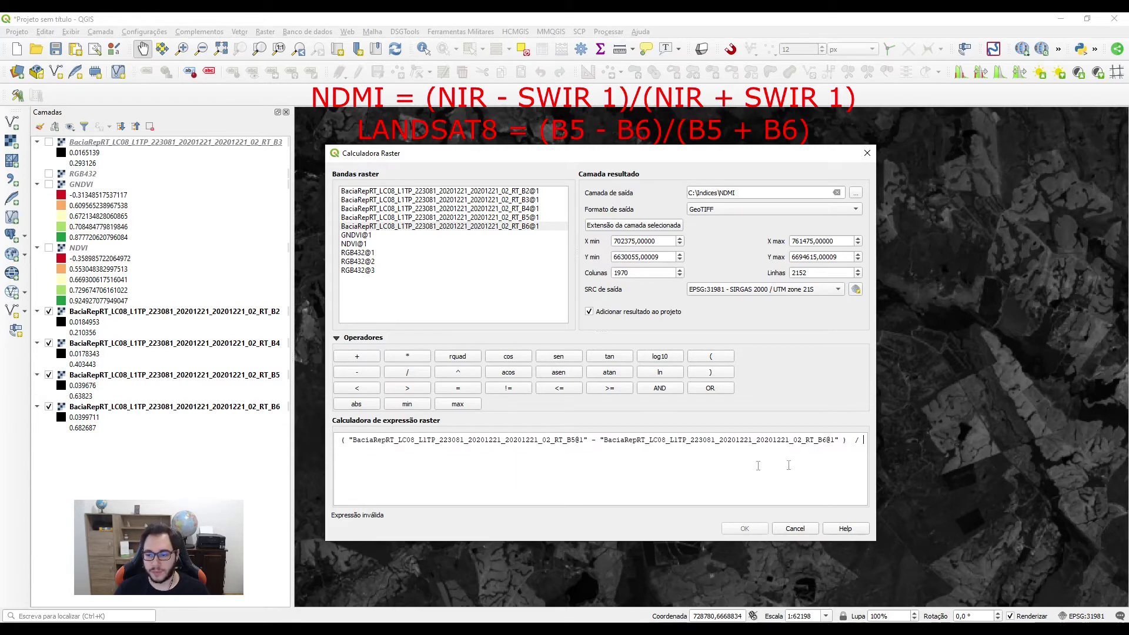
pyautogui.hotkey('ctrl', 'v')
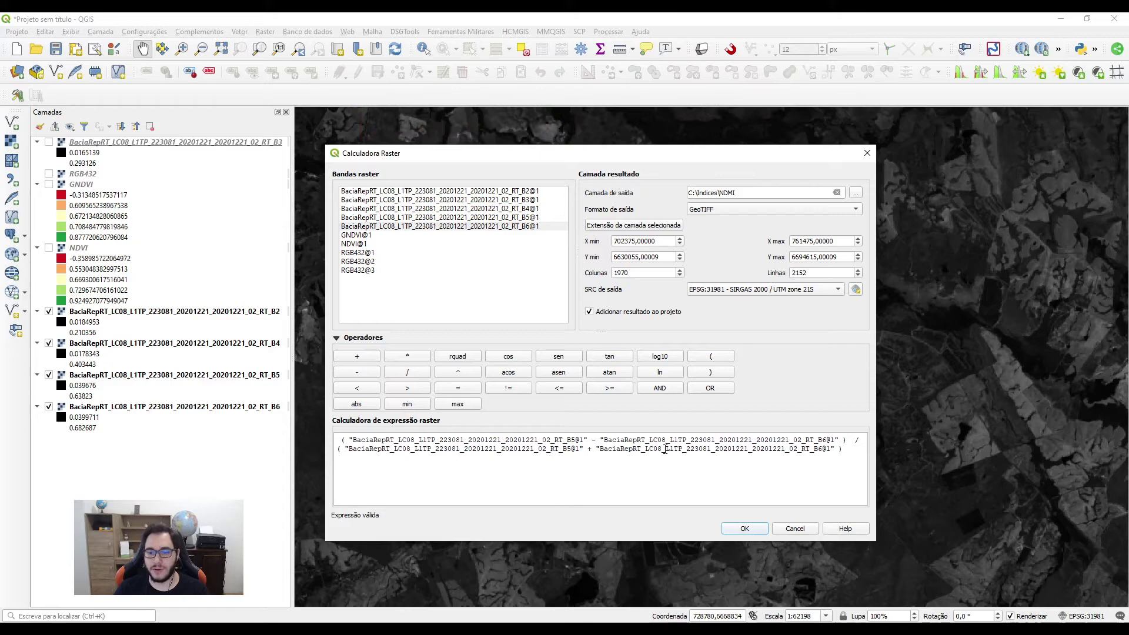
# Run the NDMI calculation and show the resulting layer at basin scale
pyautogui.click(744, 528)
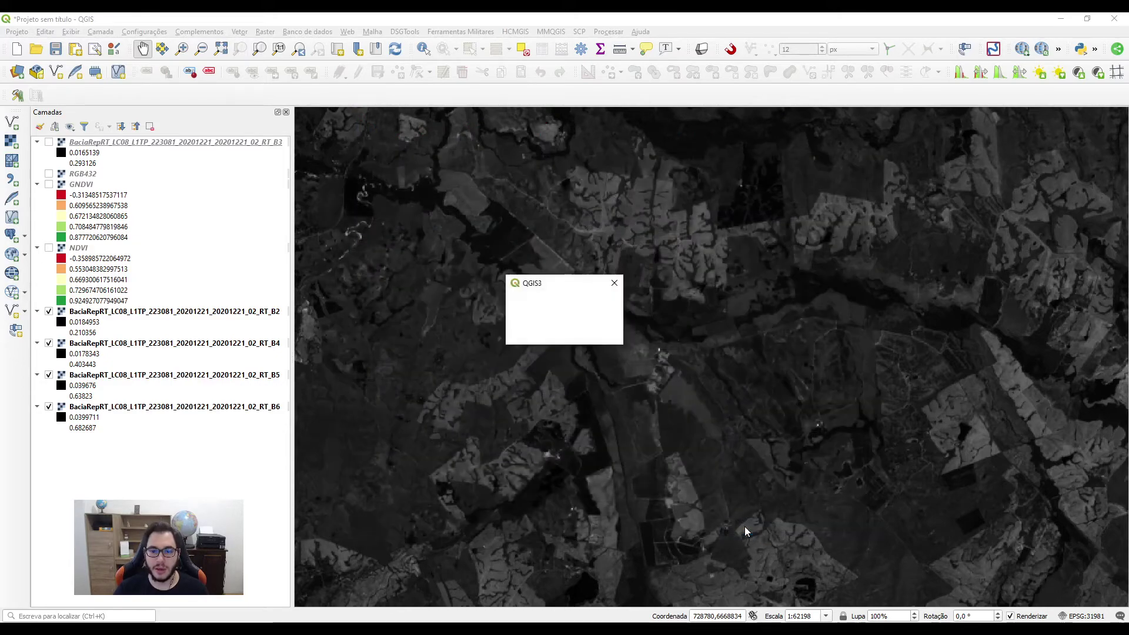
pyautogui.scroll(-1, 652, 355)
pyautogui.scroll(-1, 624, 323)
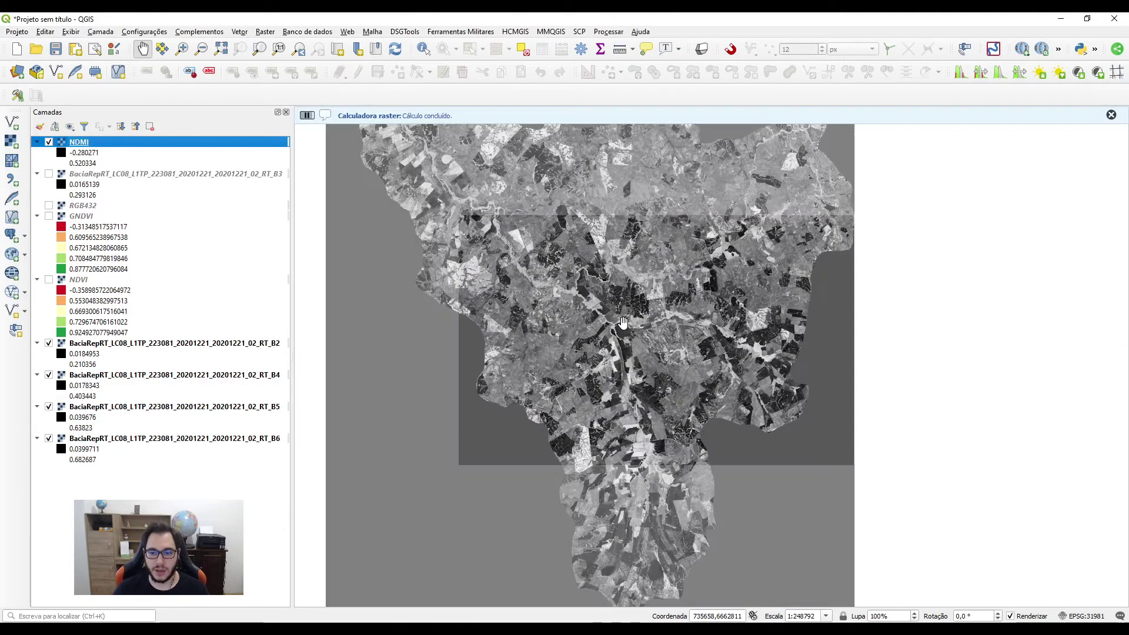
# Apply an additional no-data value in NDMI's transparency settings to remove the background around the basin
pyautogui.rightClick(125, 144)
pyautogui.click(190, 331)
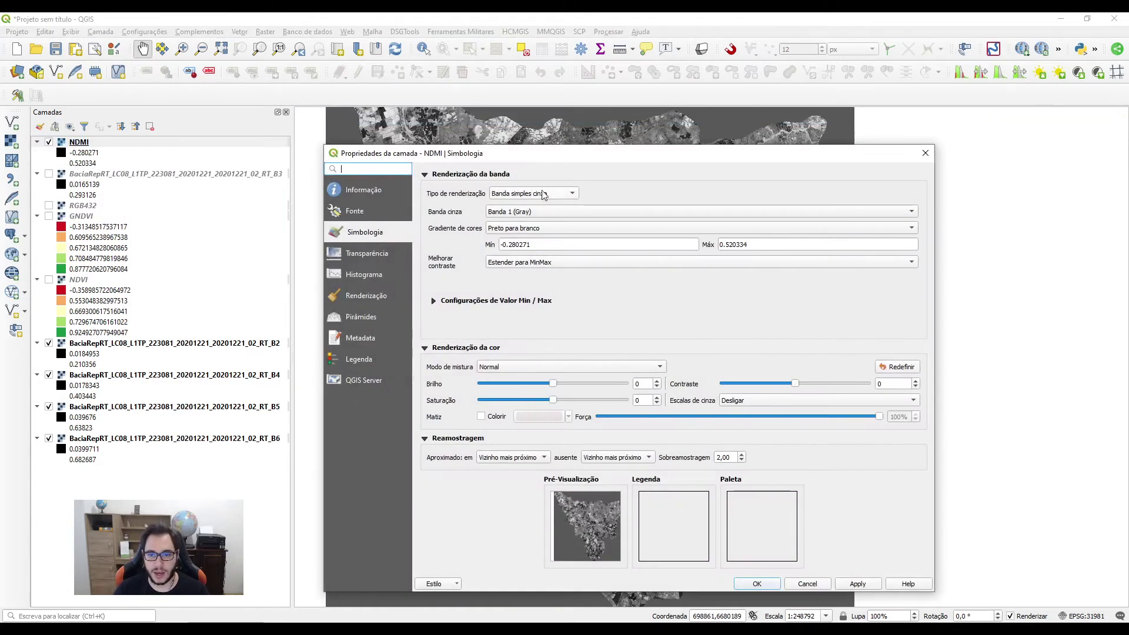
pyautogui.click(365, 253)
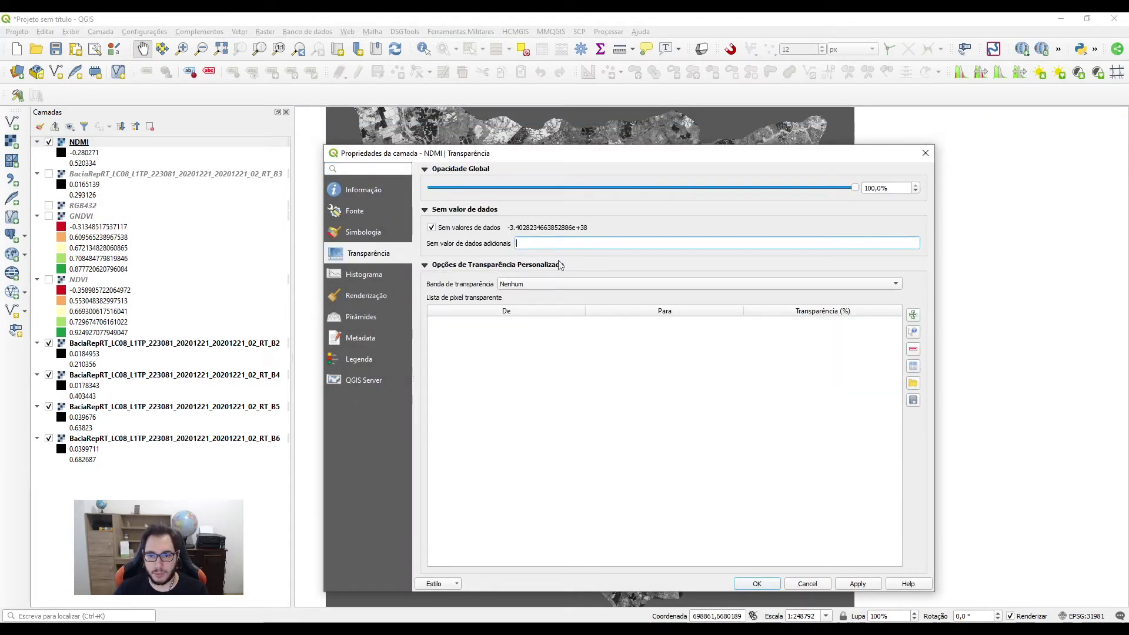
pyautogui.click(860, 584)
# Render NDMI as single-band pseudocolor (Banda simples falsa-cor) with the RdYlBu color ramp
pyautogui.click(364, 232)
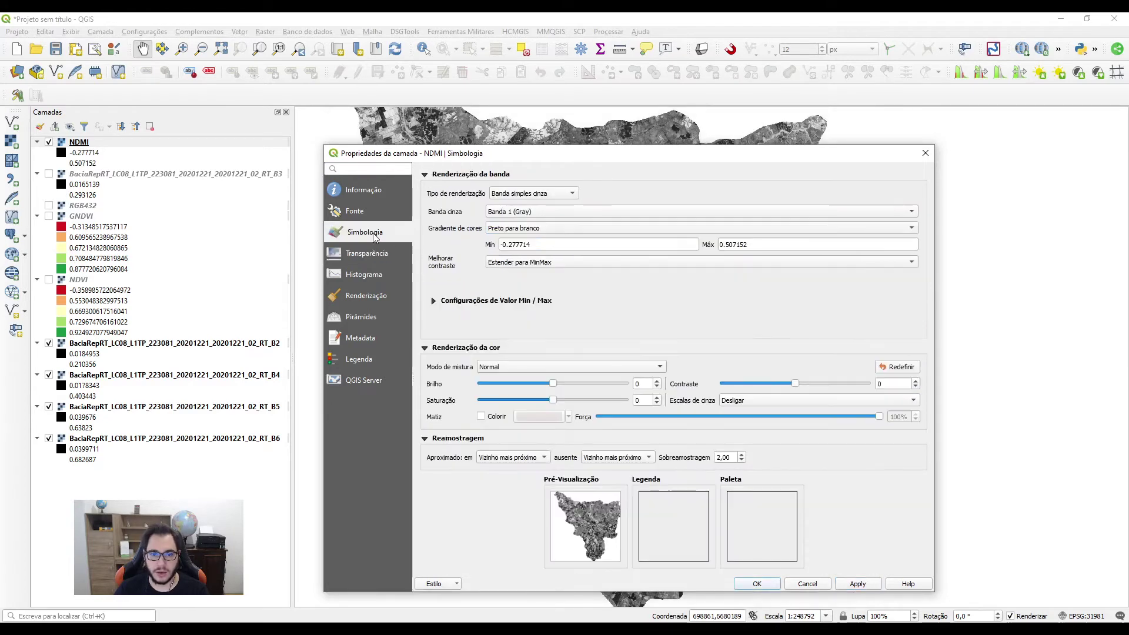
pyautogui.click(534, 197)
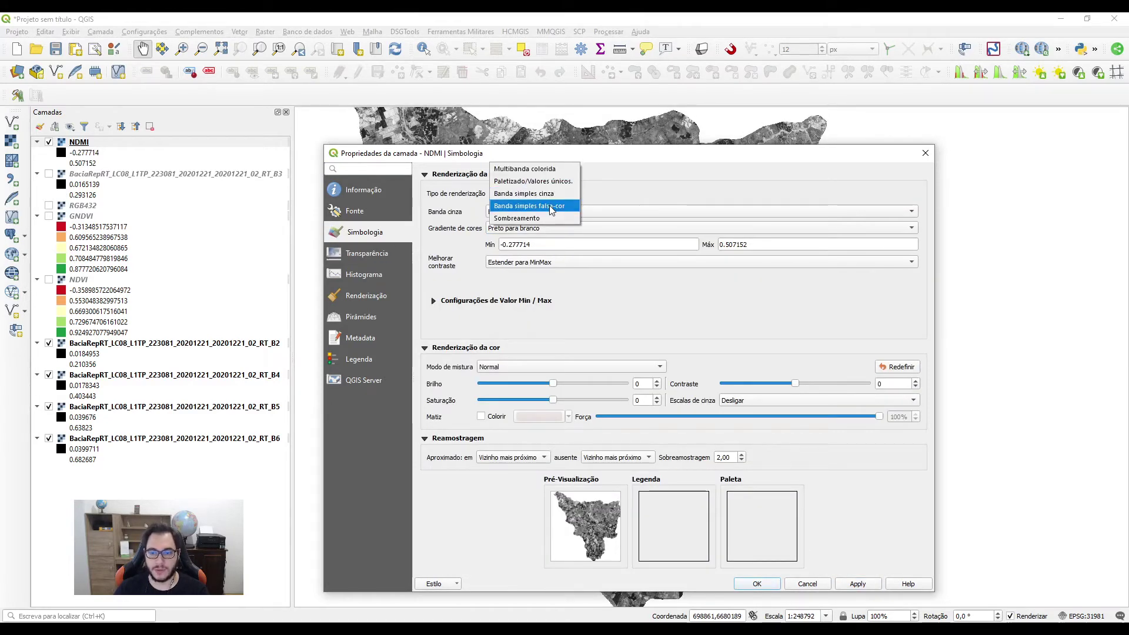
pyautogui.click(547, 207)
pyautogui.click(640, 281)
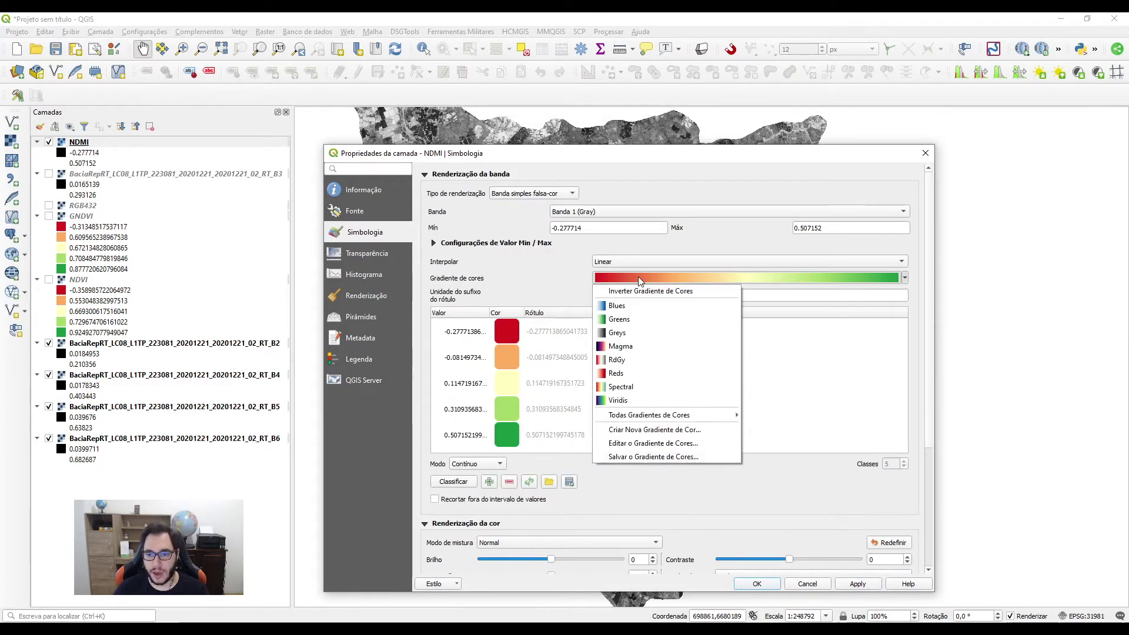
pyautogui.moveTo(663, 417)
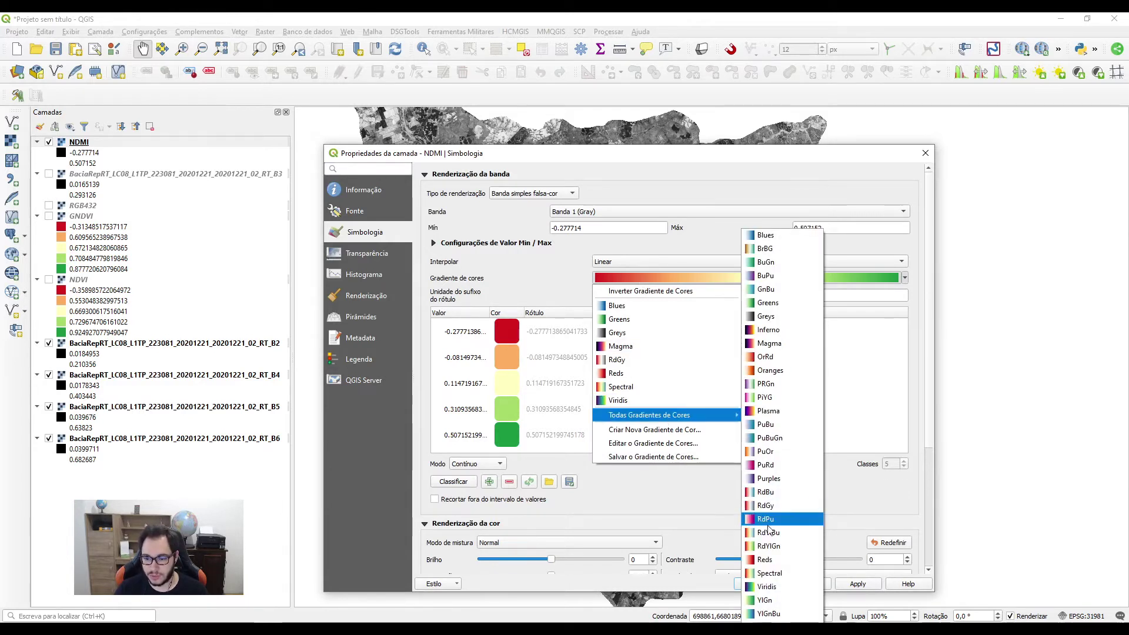
pyautogui.click(767, 542)
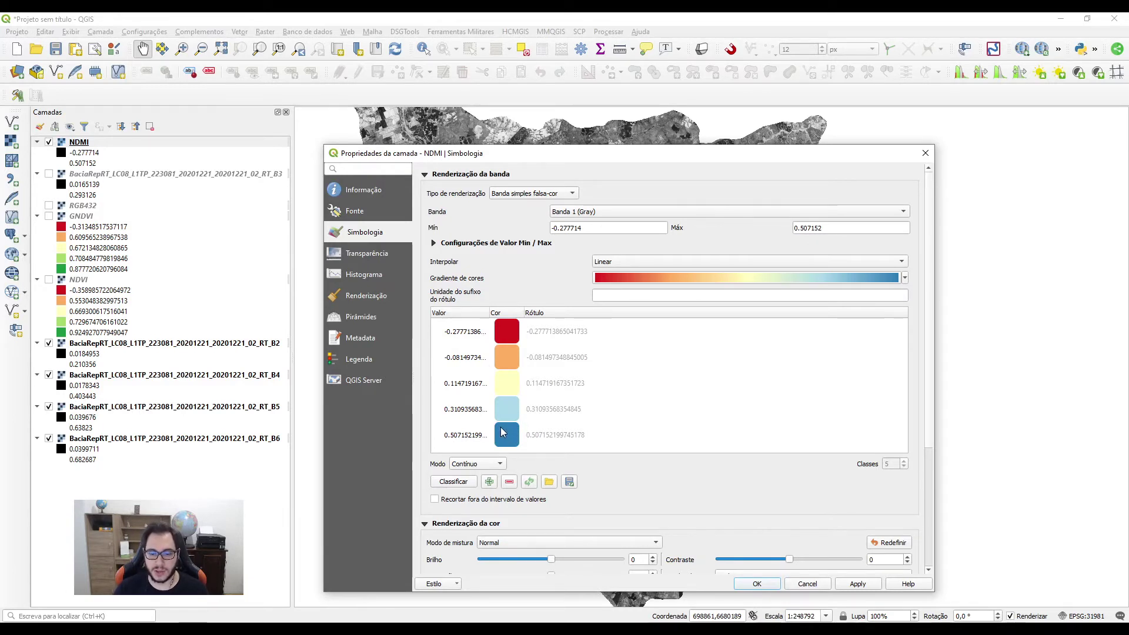
# Classify the NDMI values in Quantile (Quartil) mode with 5 classes and apply the style
pyautogui.click(481, 464)
pyautogui.click(470, 490)
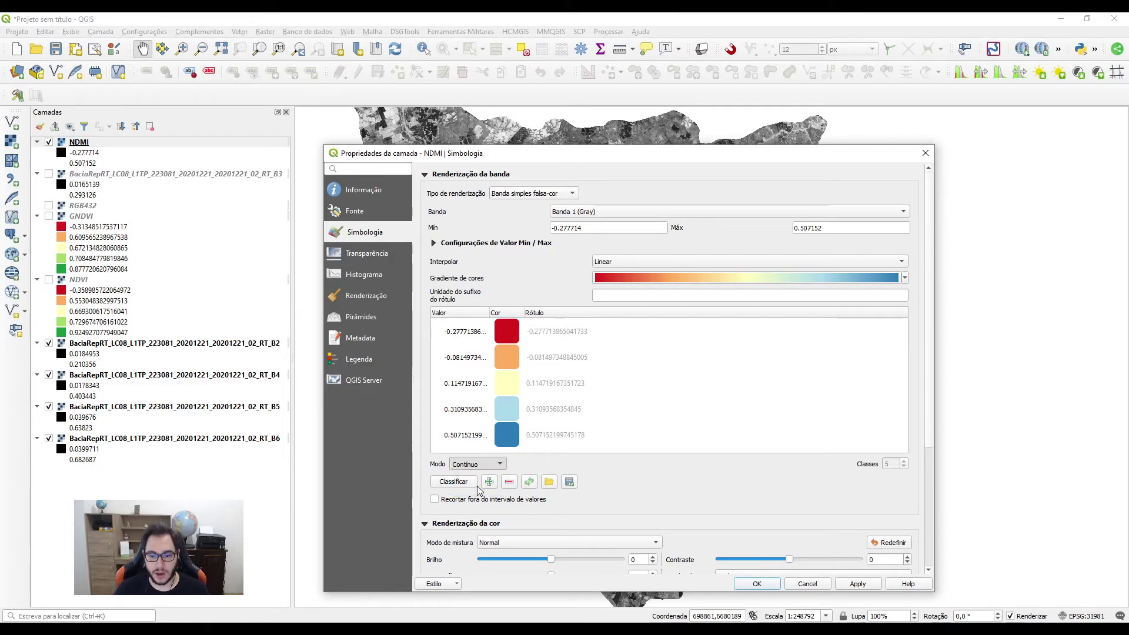
pyautogui.click(857, 584)
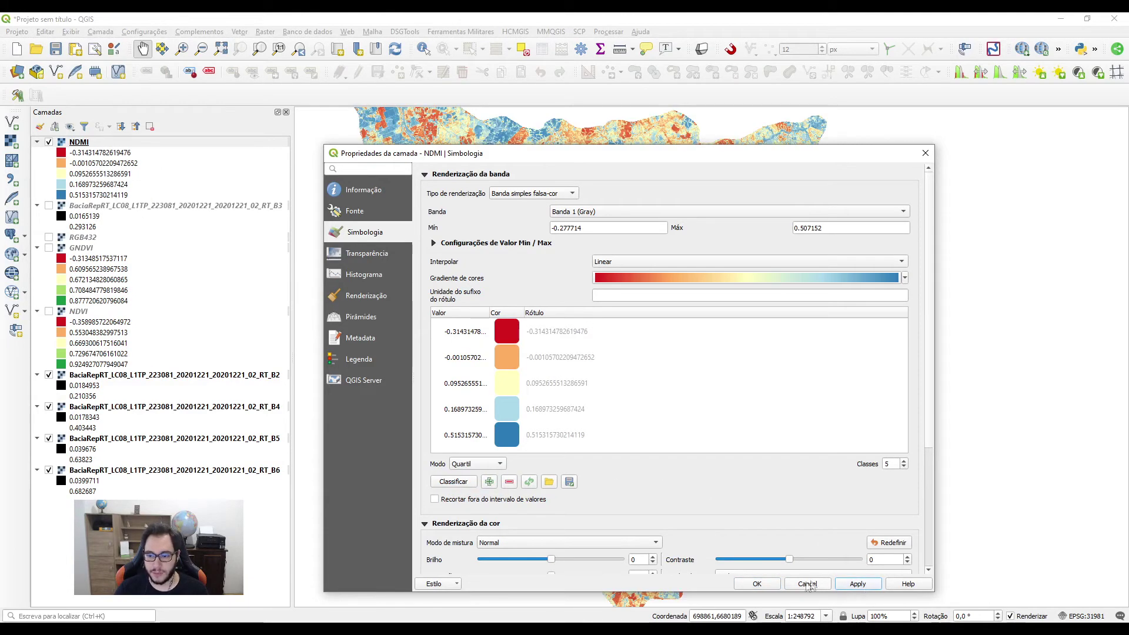
pyautogui.click(762, 585)
# Compare NDMI with RGB432 around the central river junction by turning on RGB432 and toggling NDMI's visibility
pyautogui.scroll(3, 594, 376)
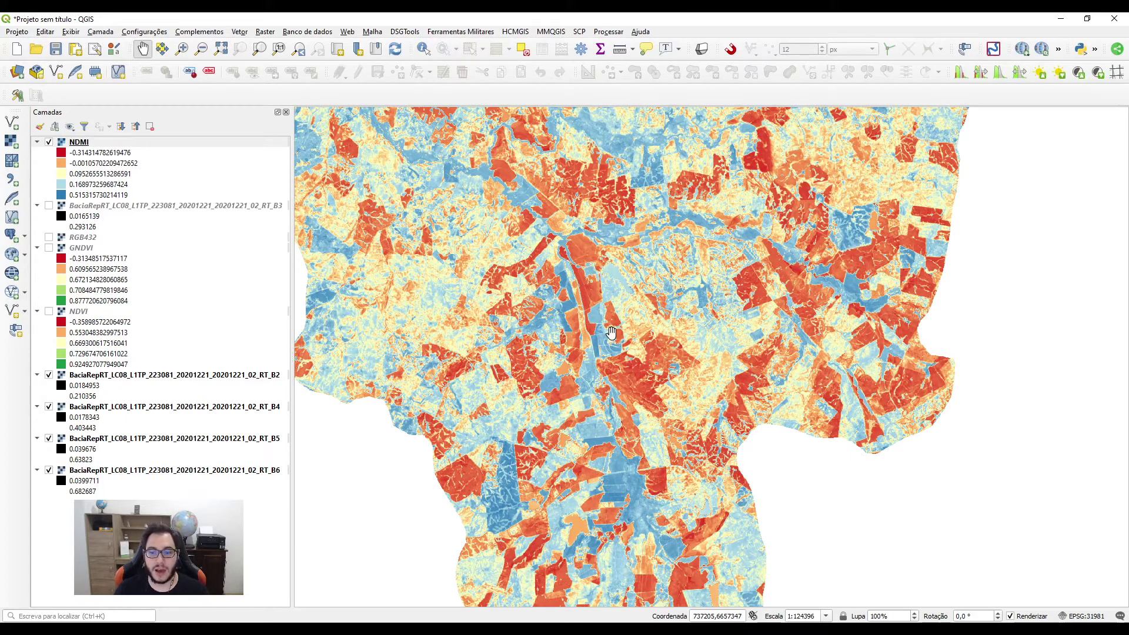
pyautogui.moveTo(575, 301); pyautogui.dragTo(588, 333)
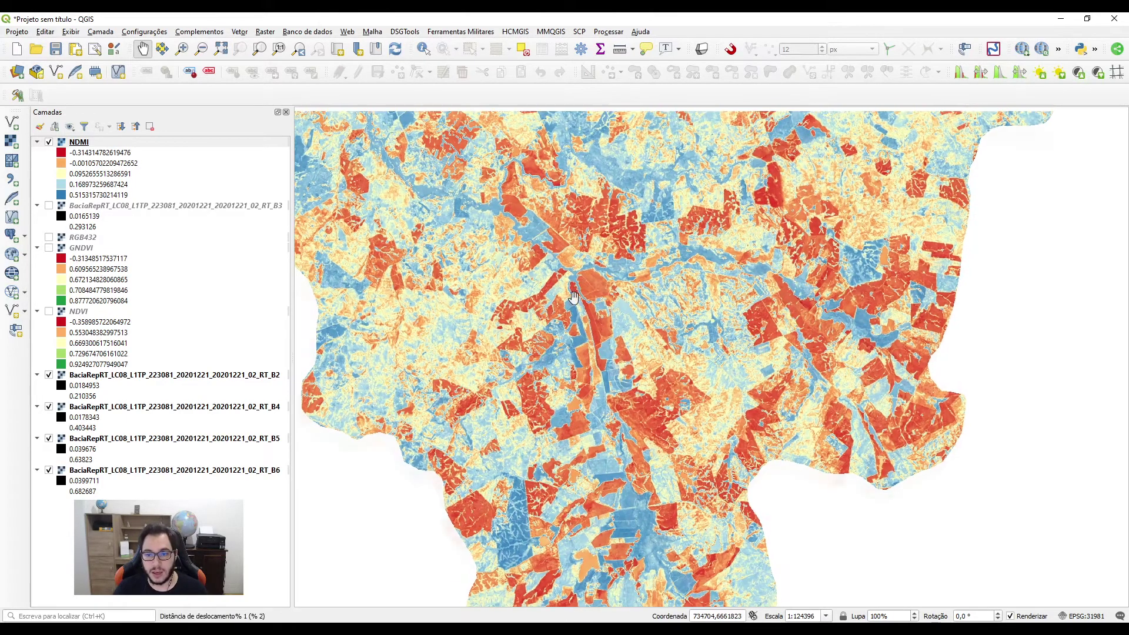
pyautogui.scroll(1, 568, 288)
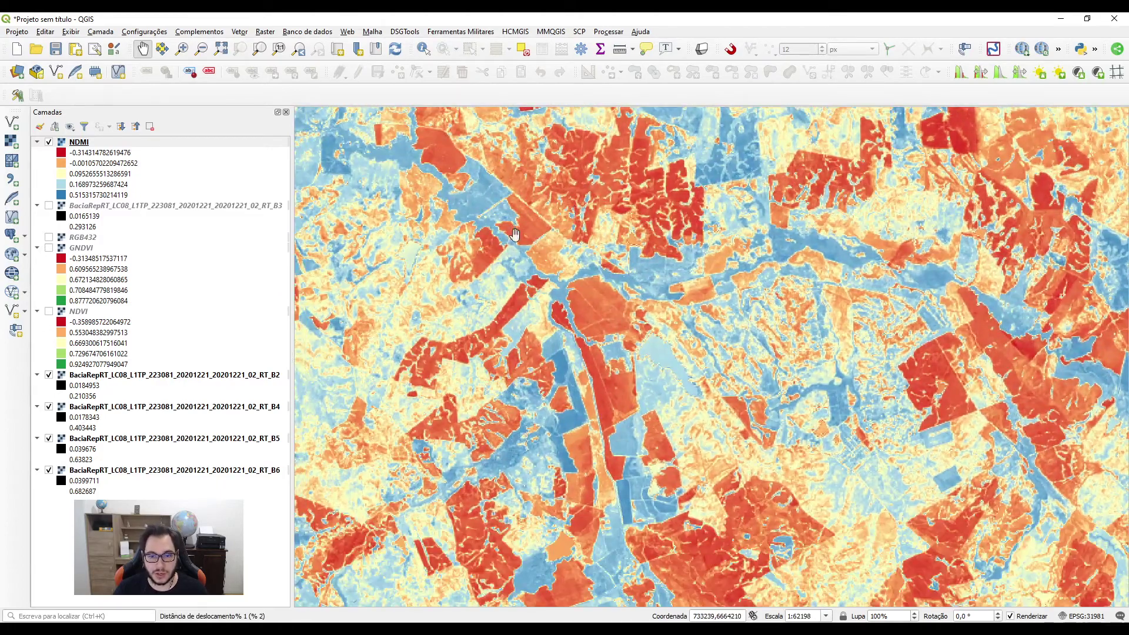
pyautogui.moveTo(515, 234); pyautogui.dragTo(515, 325)
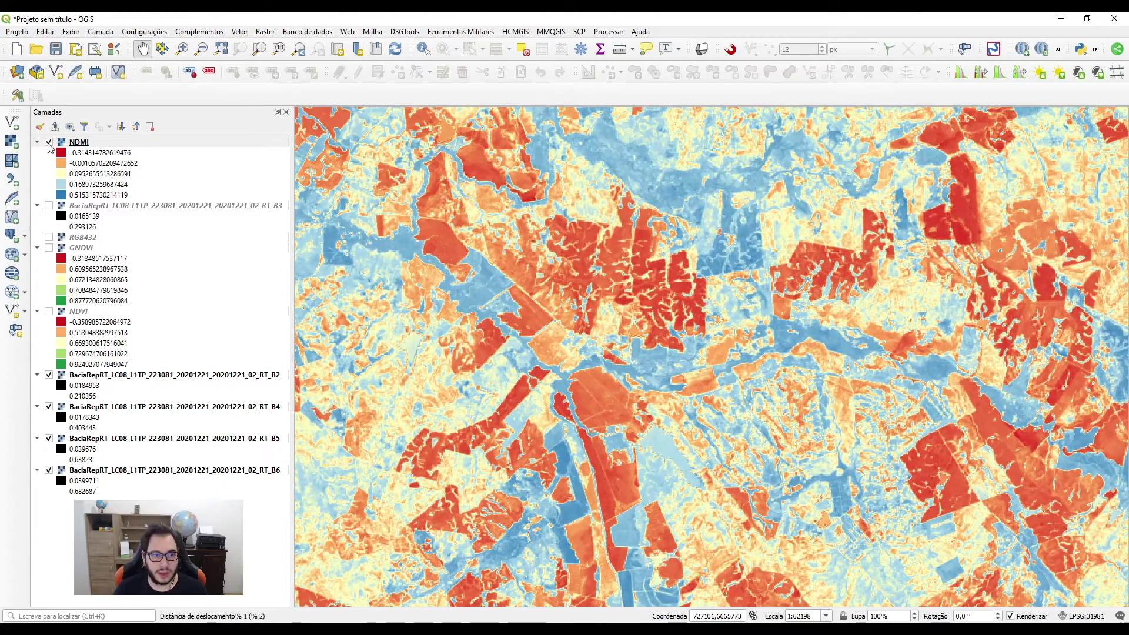
pyautogui.click(49, 142)
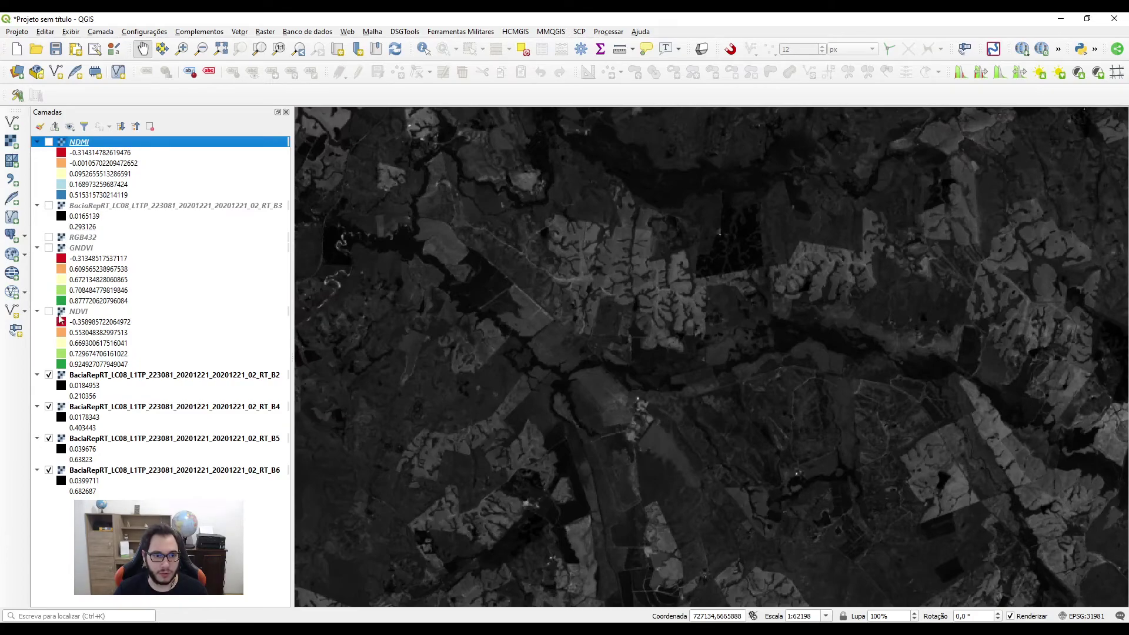
pyautogui.click(49, 237)
pyautogui.moveTo(529, 313); pyautogui.dragTo(582, 340)
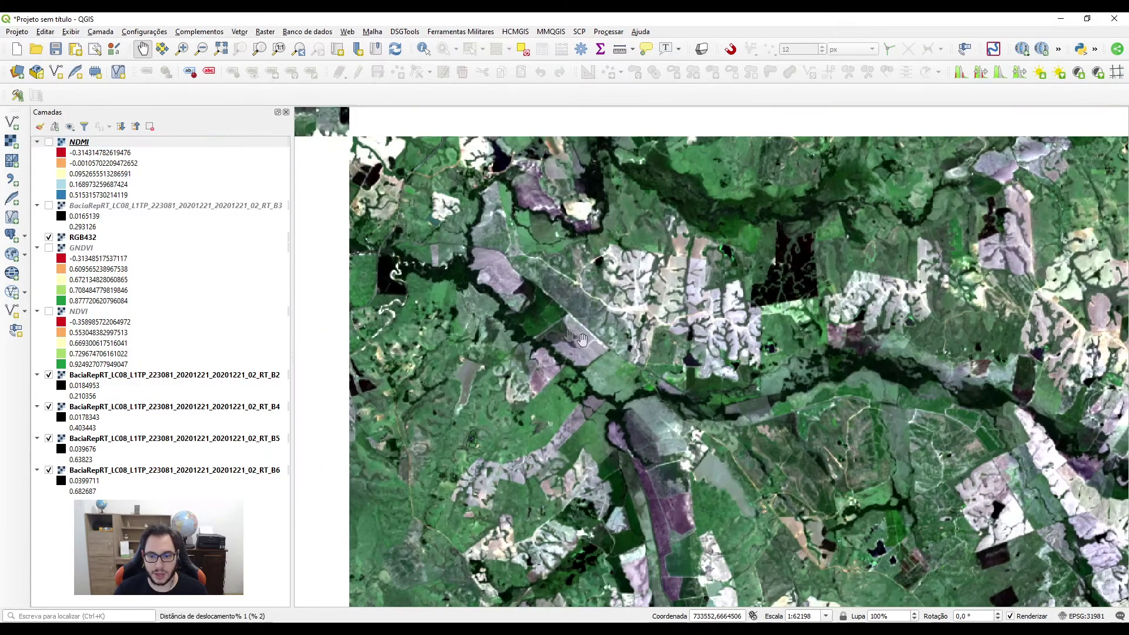
pyautogui.click(48, 143)
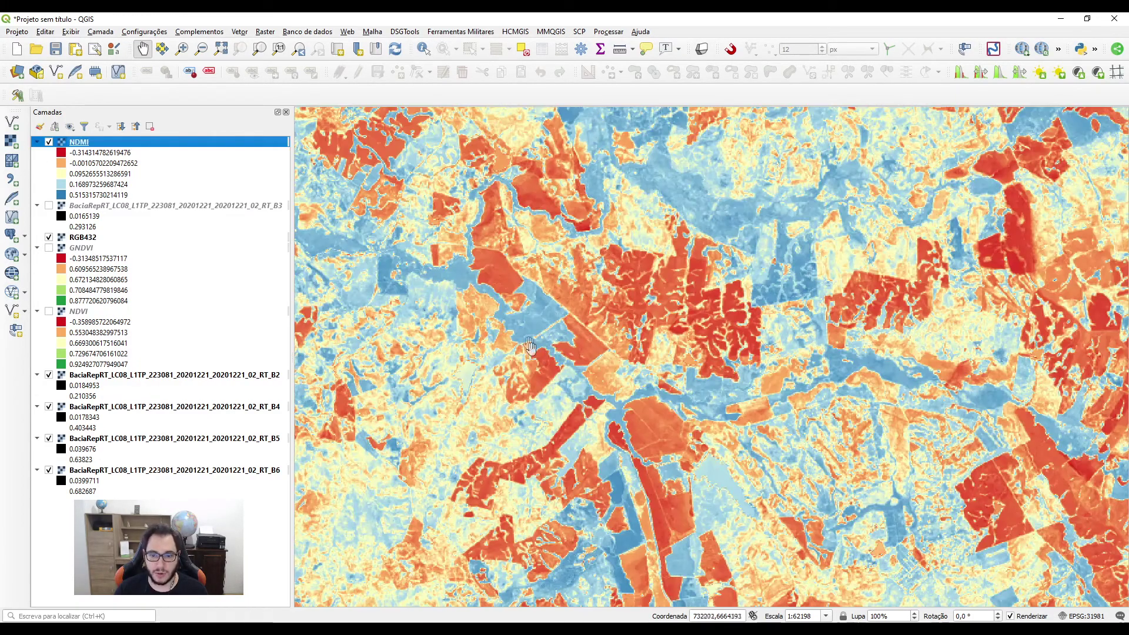
pyautogui.moveTo(516, 322); pyautogui.dragTo(546, 372)
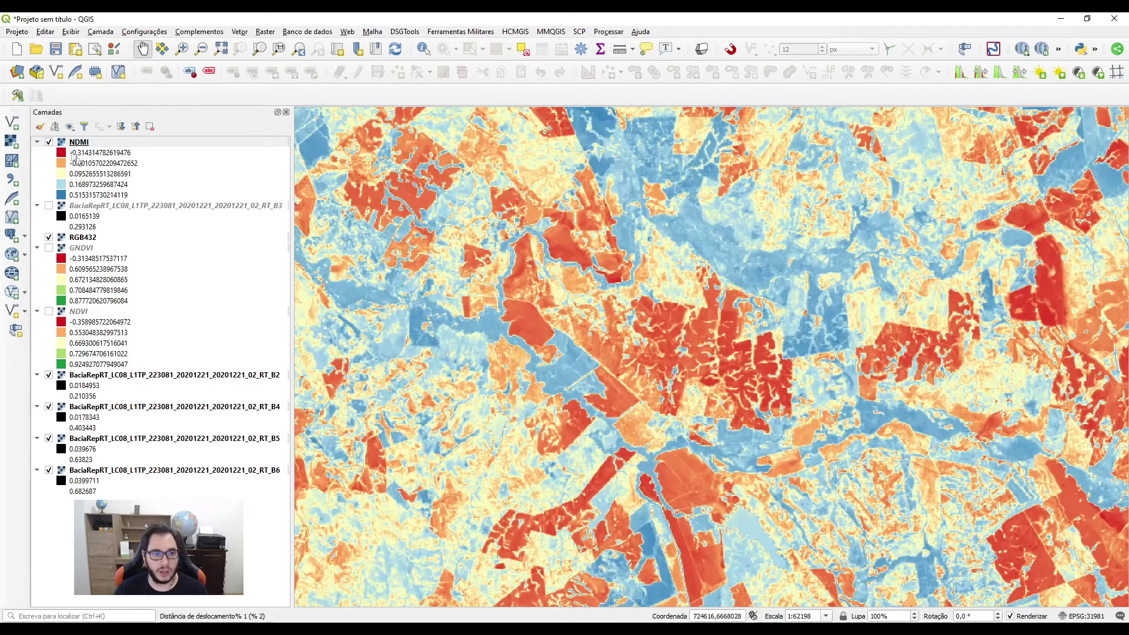
# Compare NDMI with RGB432 northwest of the river junction, around the dark blue wedge-shaped plot, by toggling NDMI's visibility
pyautogui.click(49, 141)
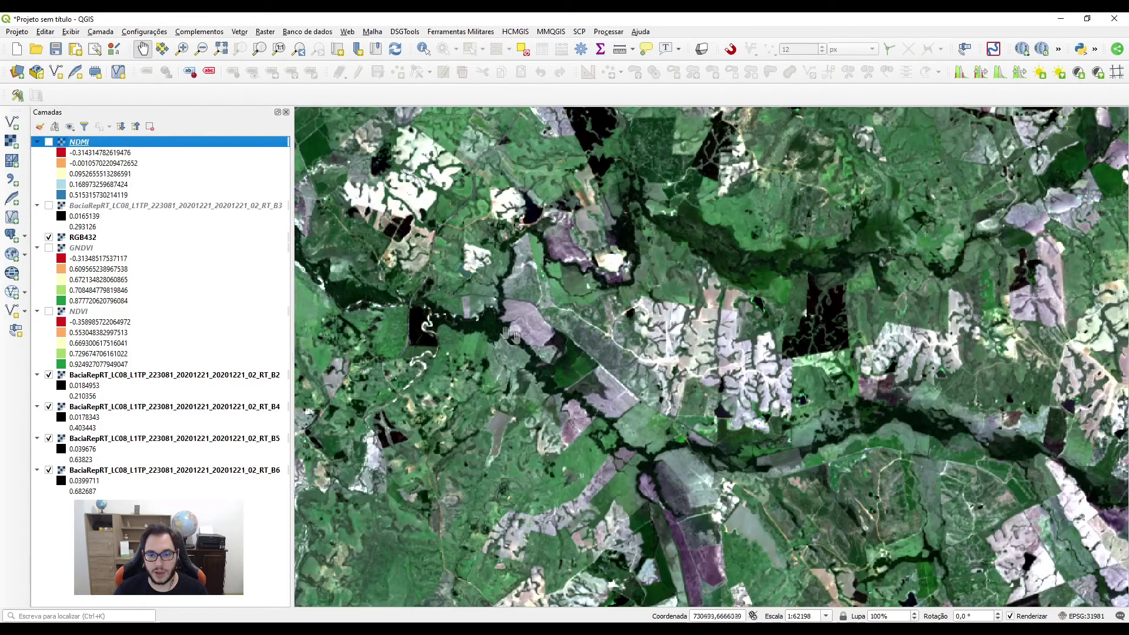
pyautogui.moveTo(609, 328); pyautogui.dragTo(785, 410)
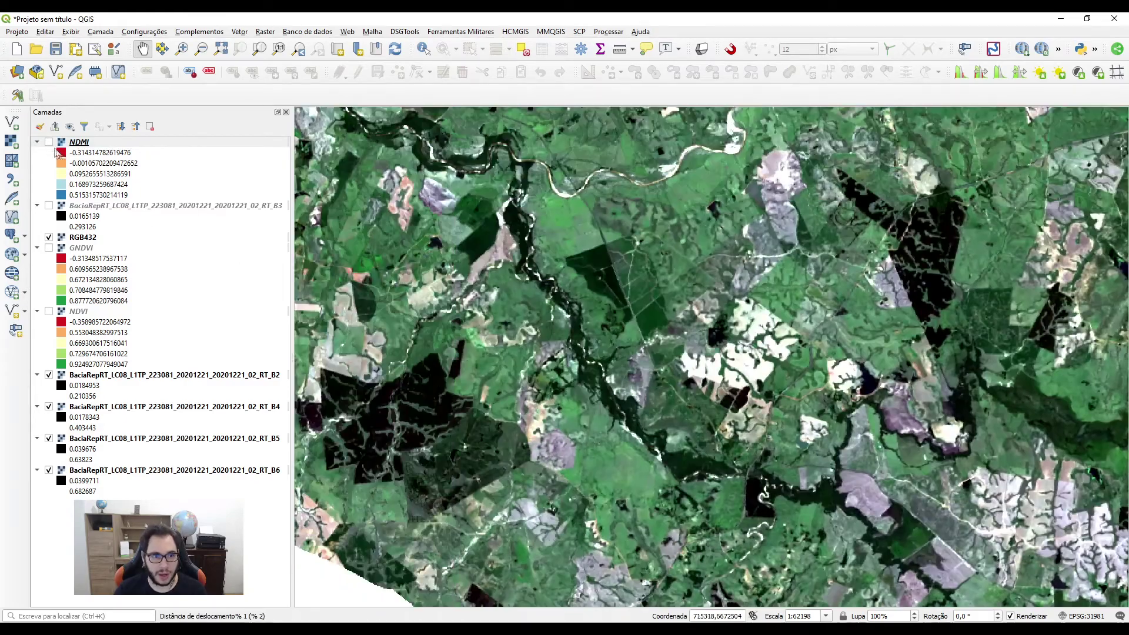
pyautogui.click(49, 142)
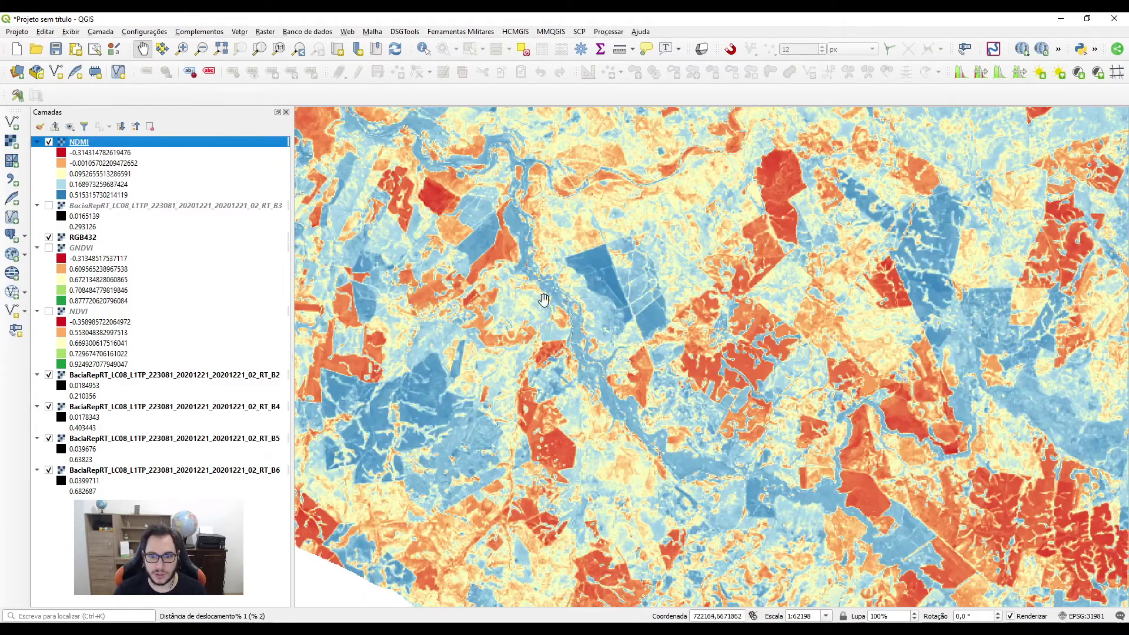
pyautogui.moveTo(544, 300); pyautogui.dragTo(600, 365)
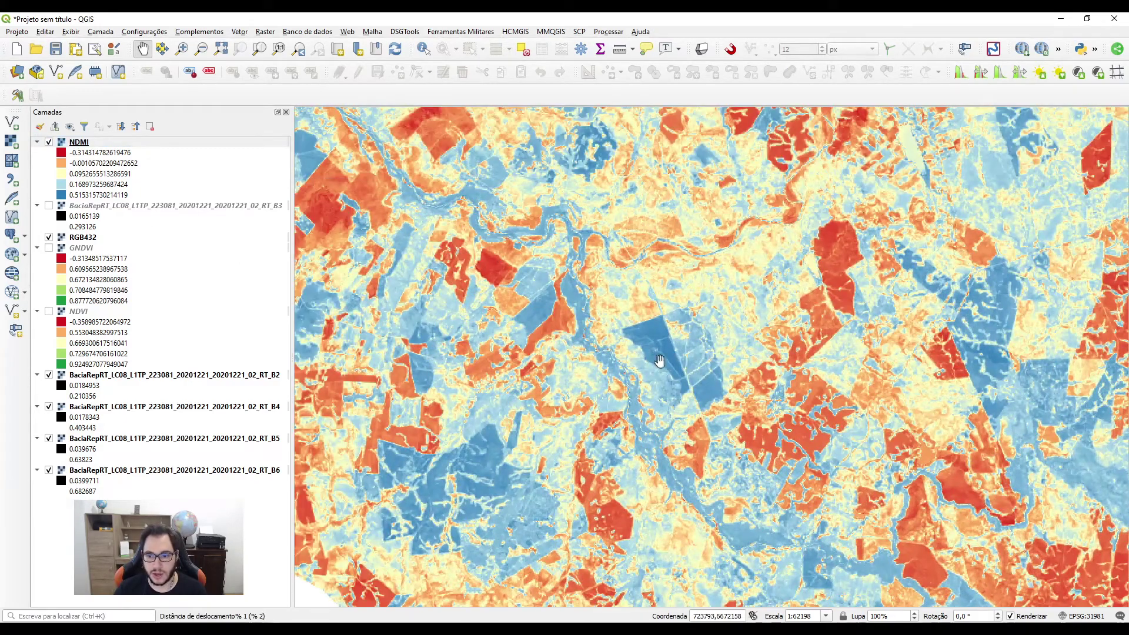
pyautogui.scroll(2, 658, 360)
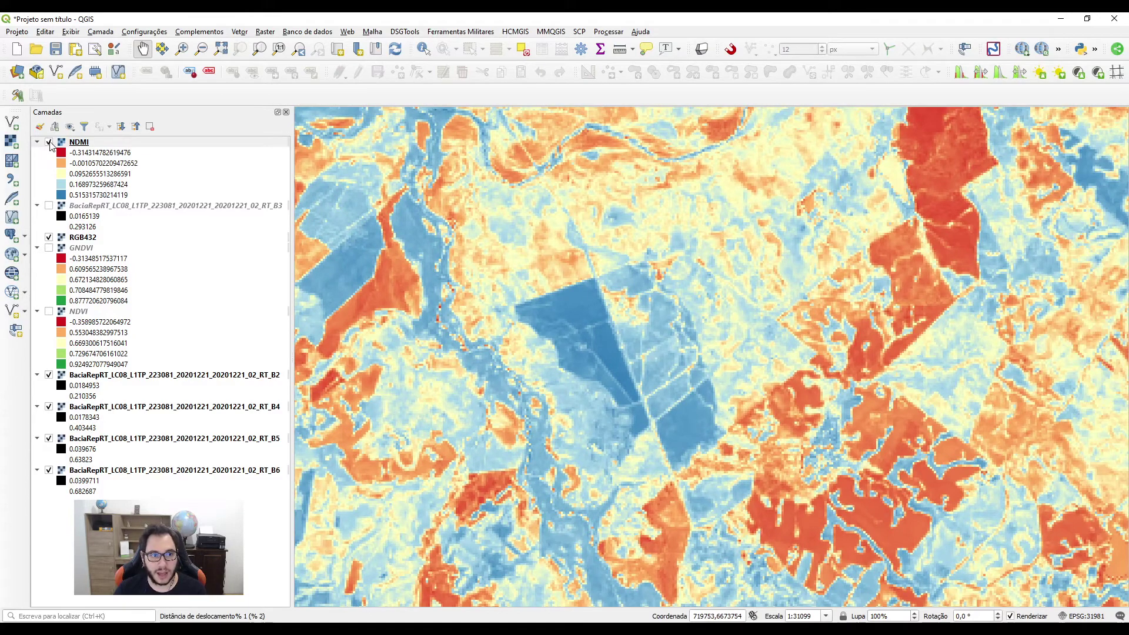
pyautogui.click(50, 143)
pyautogui.scroll(-1, 581, 347)
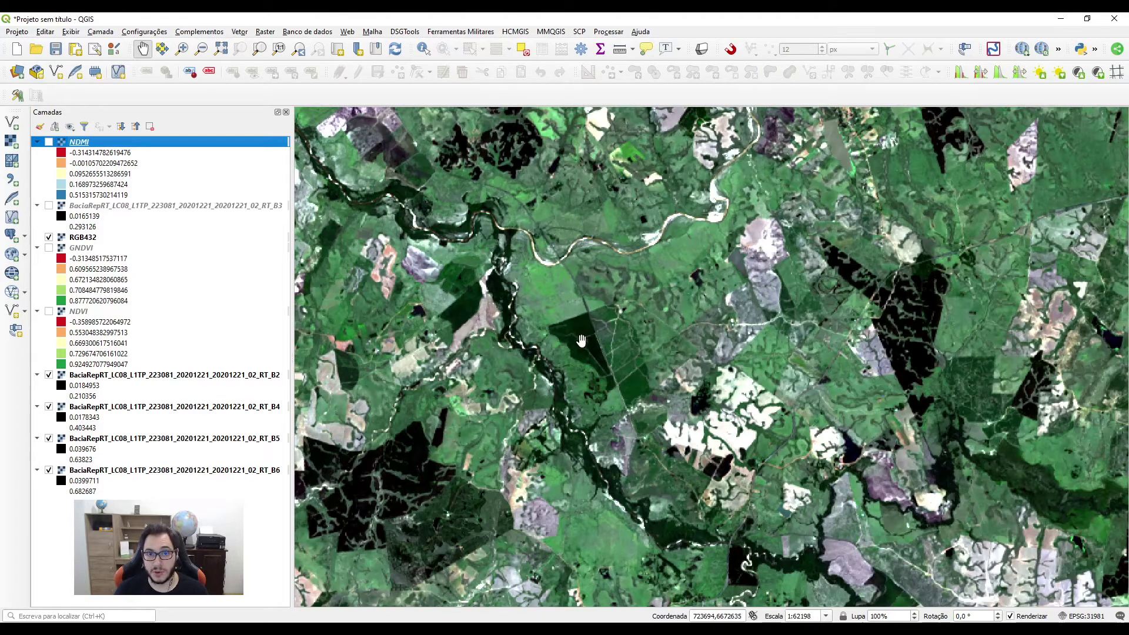
pyautogui.moveTo(580, 341); pyautogui.dragTo(641, 291)
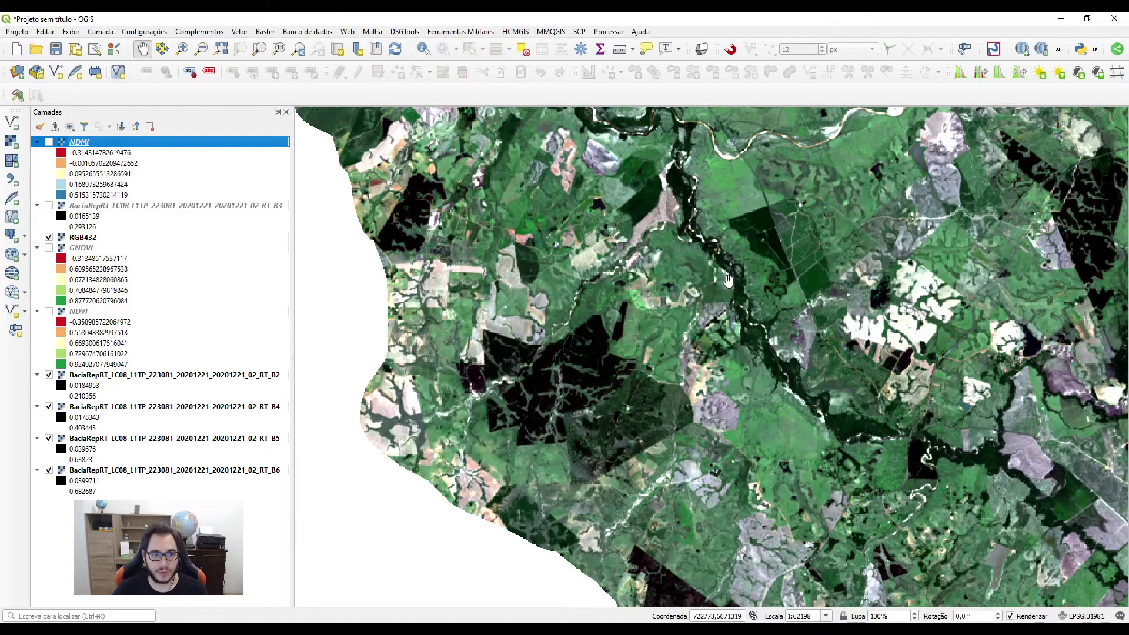
# Start a new raster calculation with its output file set to NDWI in the Indices folder
pyautogui.click(265, 32)
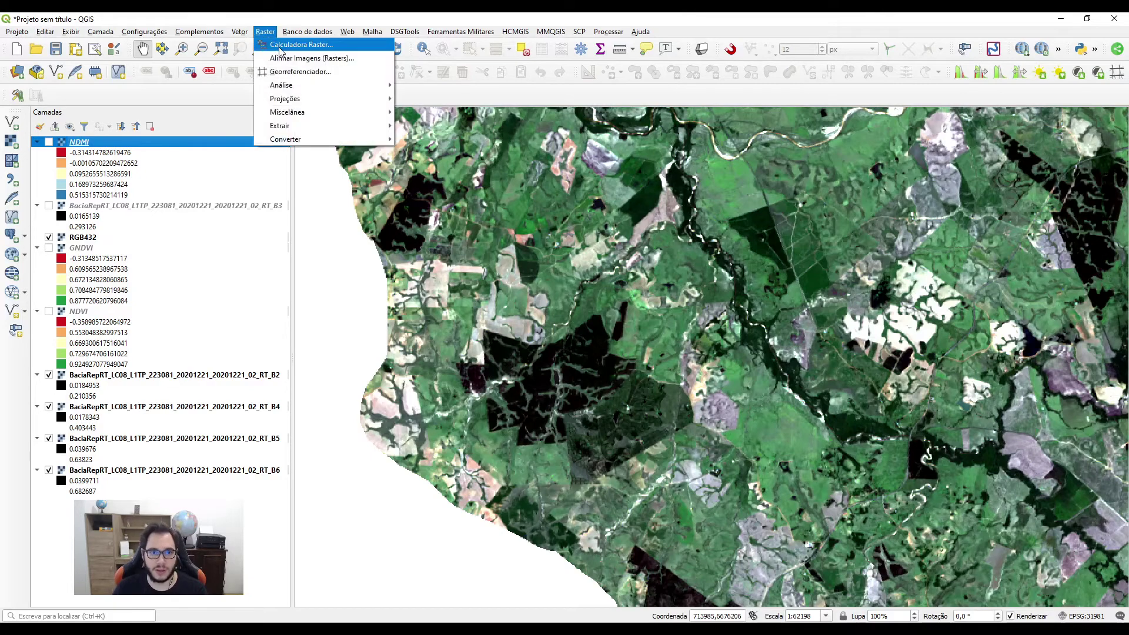
pyautogui.click(279, 45)
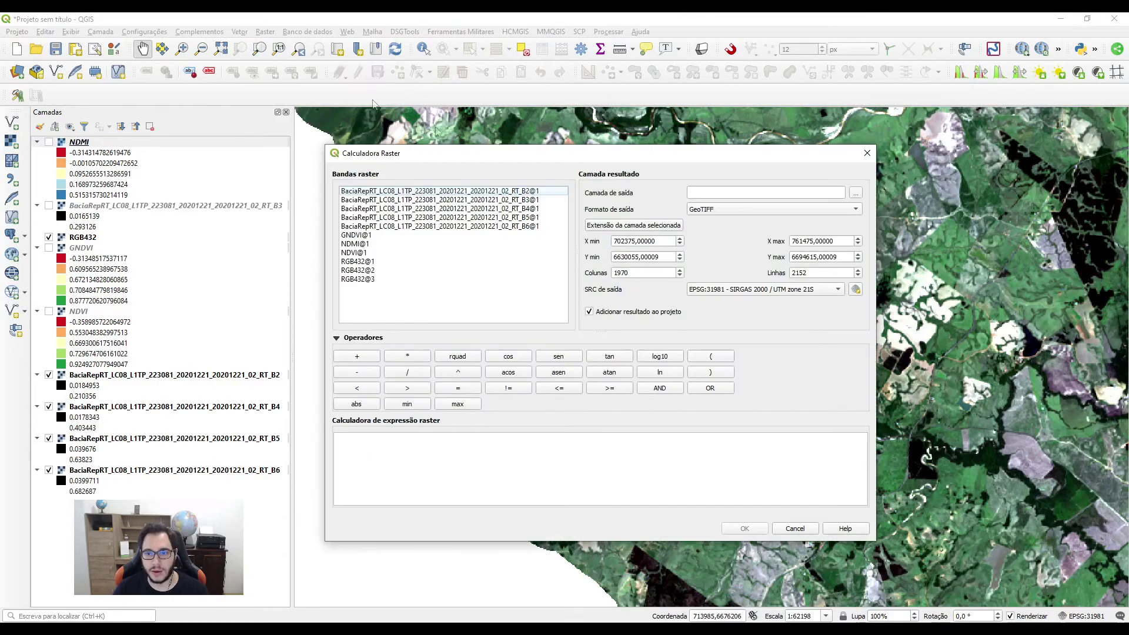
pyautogui.click(857, 194)
pyautogui.write('NDWI')
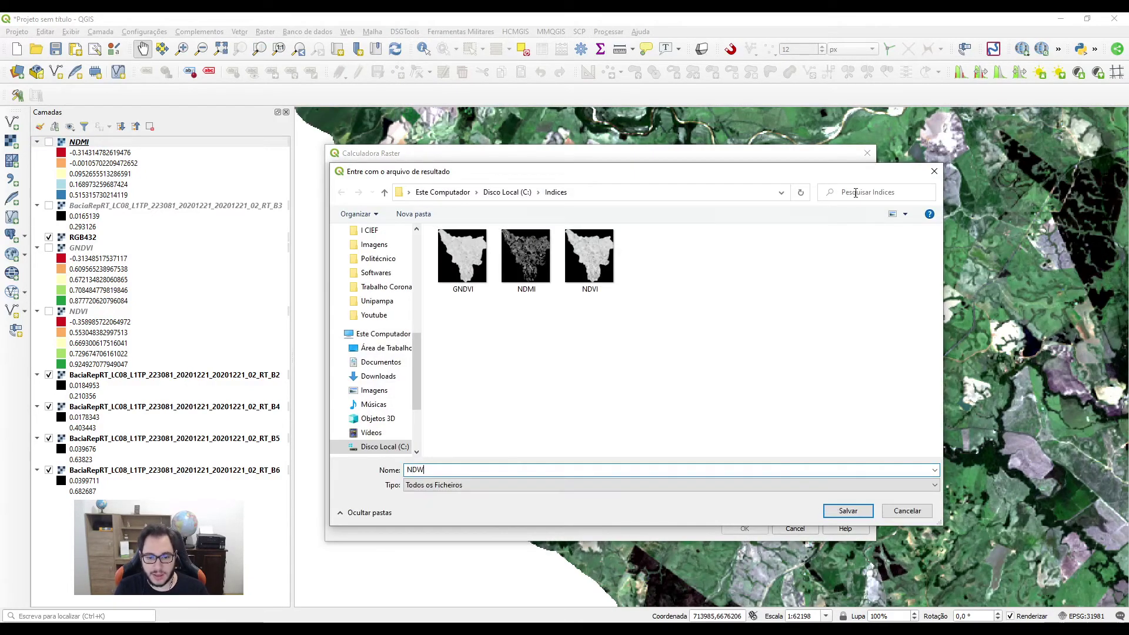
pyautogui.click(848, 511)
# Enter the NDWI numerator as bracketed band B3 minus band B5, followed by the division operator
pyautogui.click(711, 357)
pyautogui.click(713, 374)
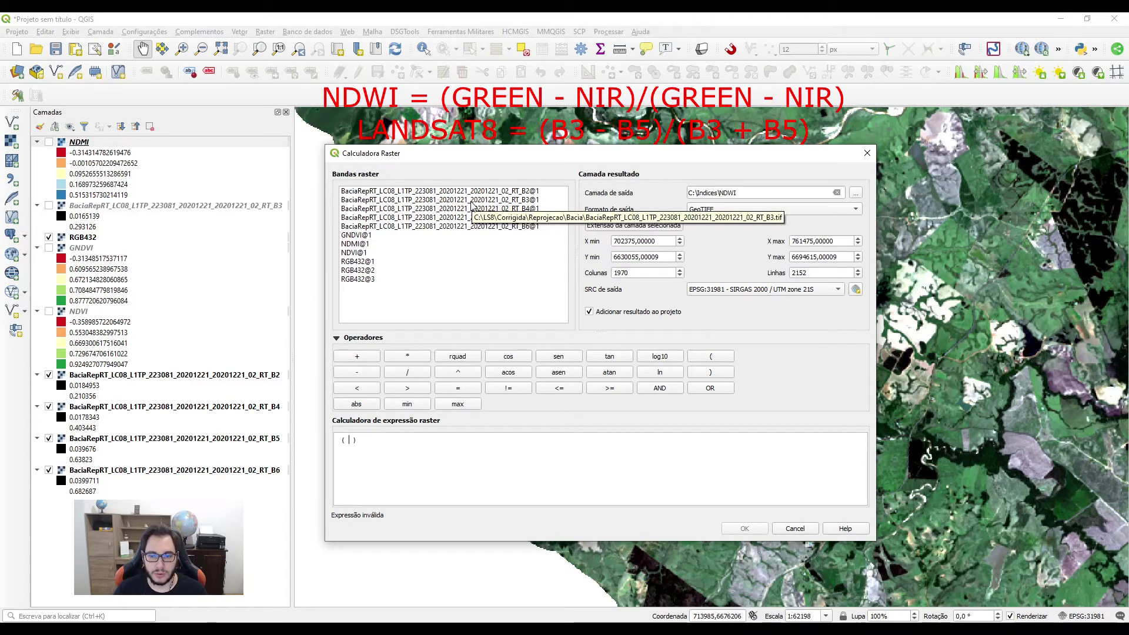
pyautogui.doubleClick(472, 201)
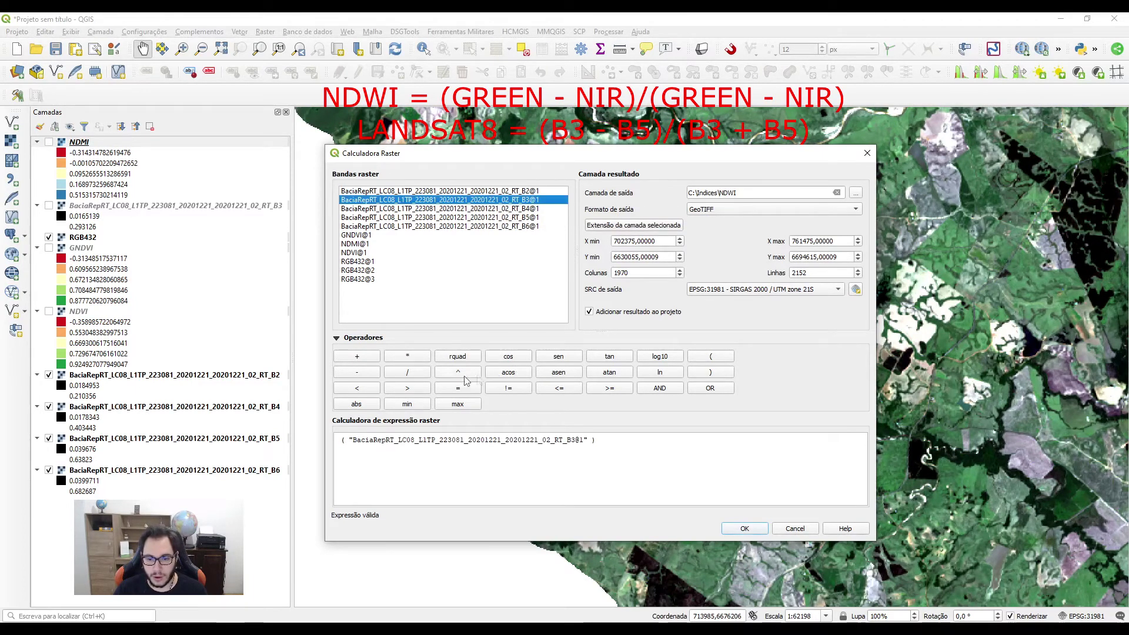
pyautogui.click(357, 374)
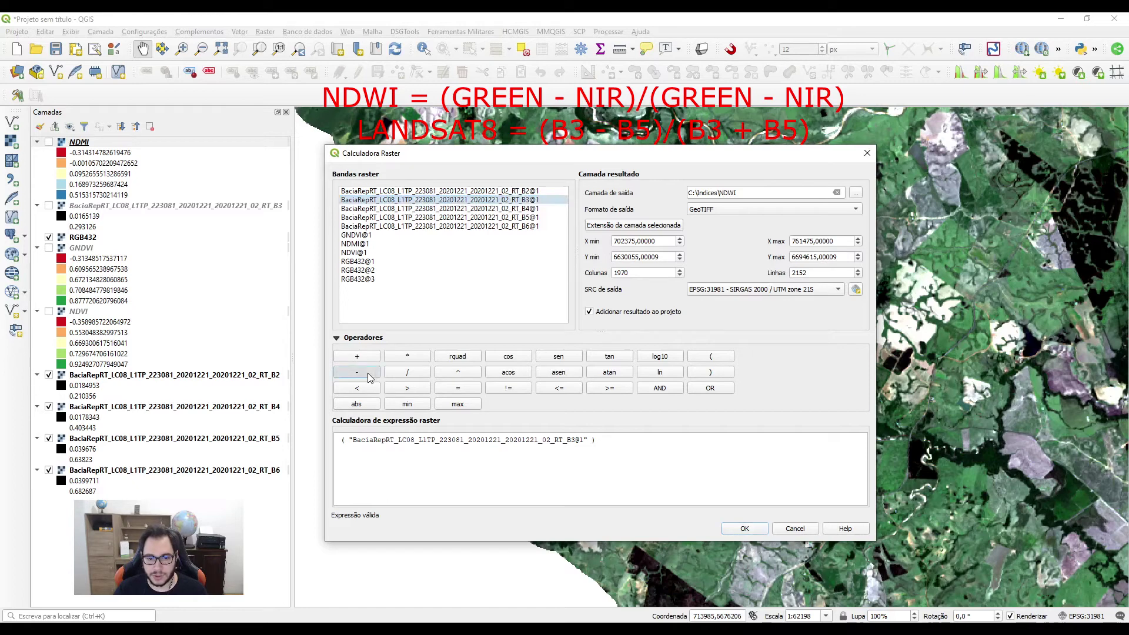
pyautogui.doubleClick(511, 218)
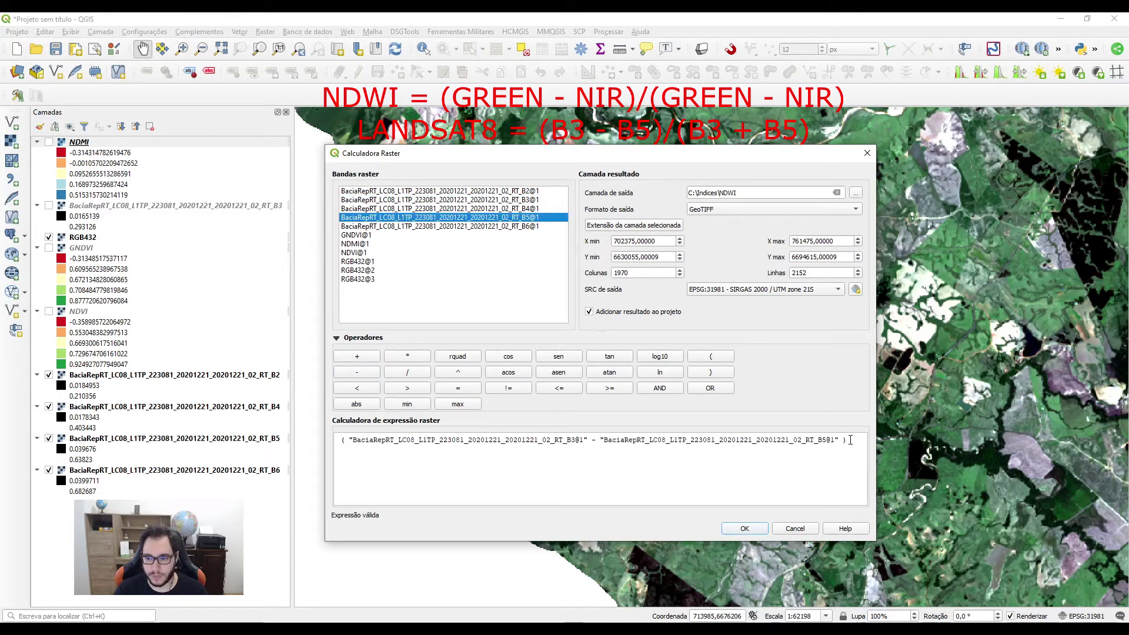
pyautogui.click(851, 439)
pyautogui.click(407, 373)
# Complete the NDWI expression with the bracketed sum of bands B3 and B5 as denominator and run the calculation
pyautogui.moveTo(343, 441); pyautogui.dragTo(846, 442)
pyautogui.hotkey('ctrl', 'c')
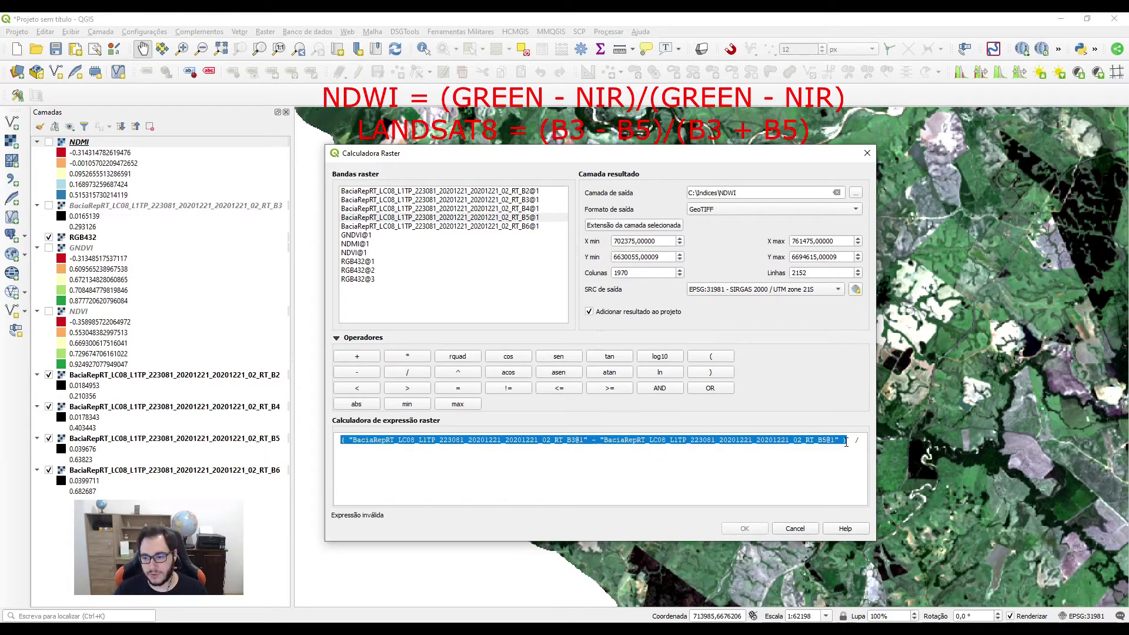
pyautogui.click(660, 459)
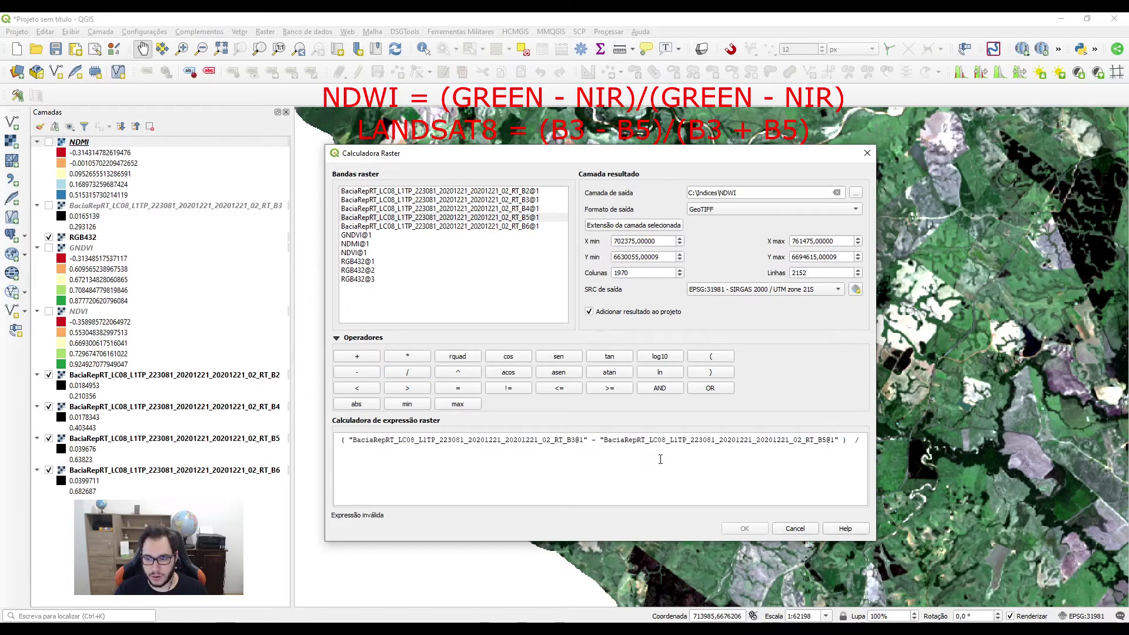
pyautogui.hotkey('ctrl', 'v')
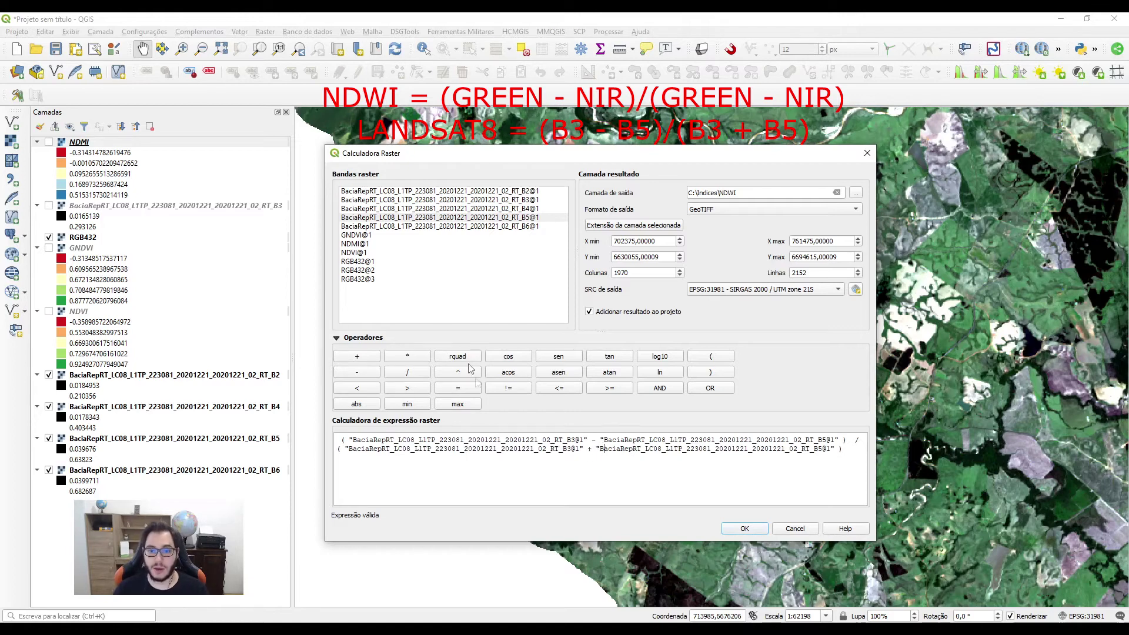
pyautogui.click(744, 529)
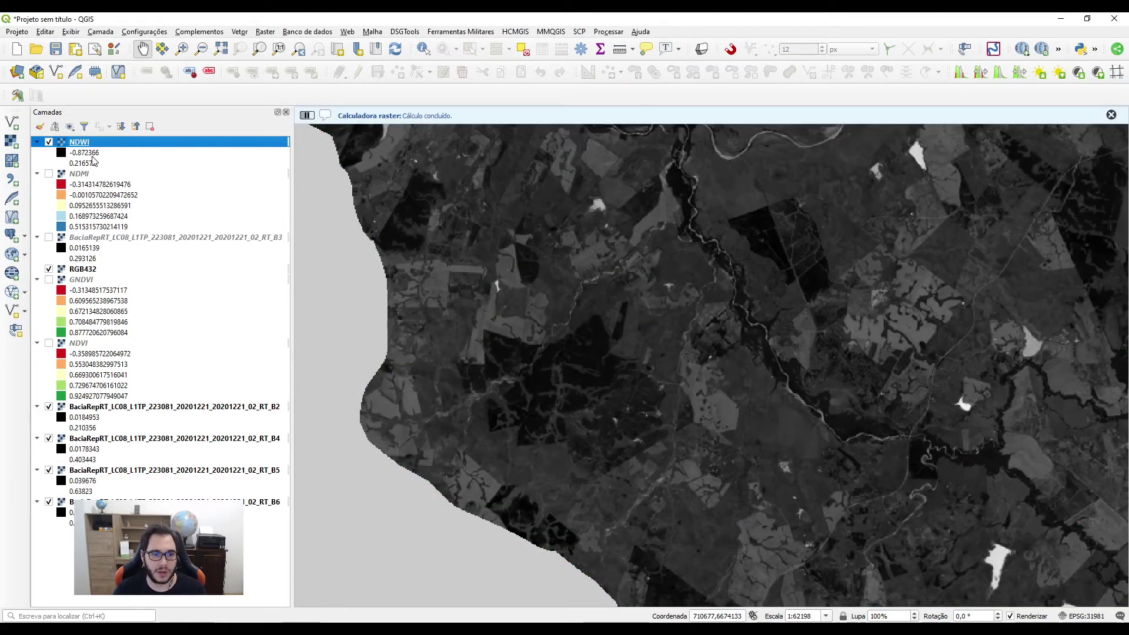
# Place RGB432 directly beneath NDWI in the layer order and apply 0 as NDWI's additional no-data value
pyautogui.moveTo(81, 269); pyautogui.dragTo(112, 172)
pyautogui.doubleClick(80, 142)
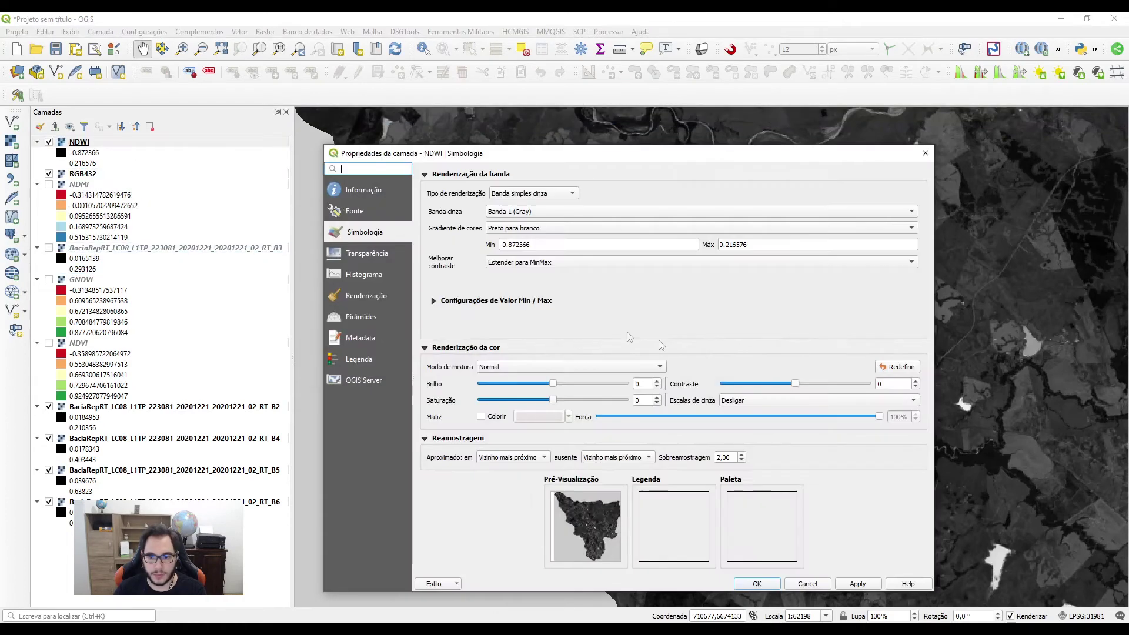
pyautogui.click(368, 254)
pyautogui.click(571, 243)
pyautogui.write('0')
pyautogui.click(856, 585)
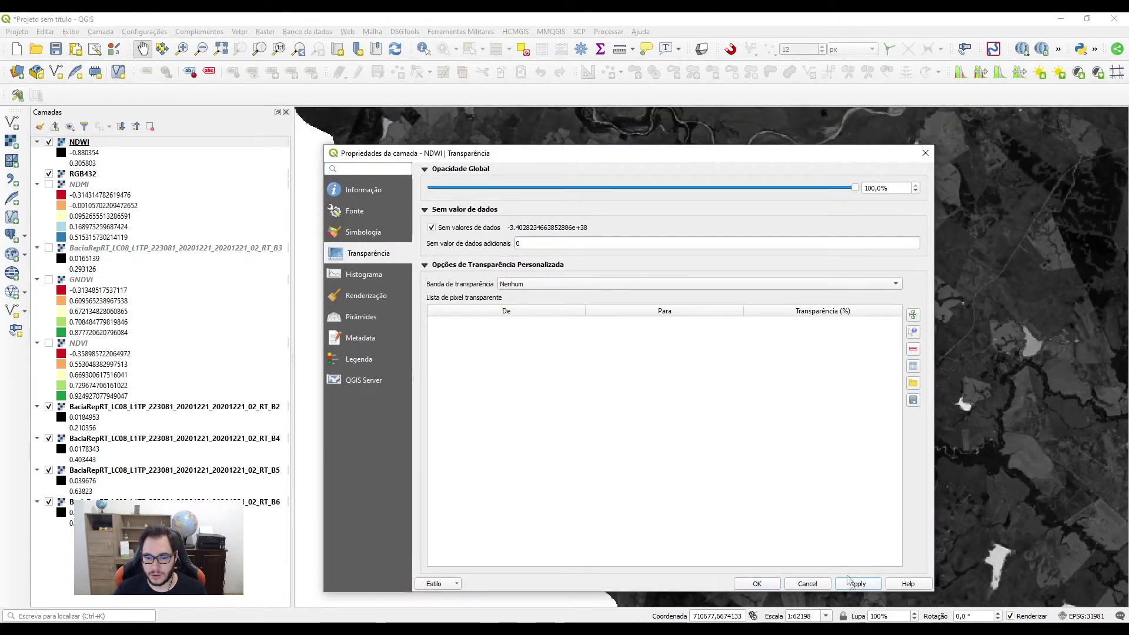
# Render NDWI as single-band pseudocolour (Banda simples falsa-cor) with the classification mode Quartil
pyautogui.click(364, 231)
pyautogui.click(544, 196)
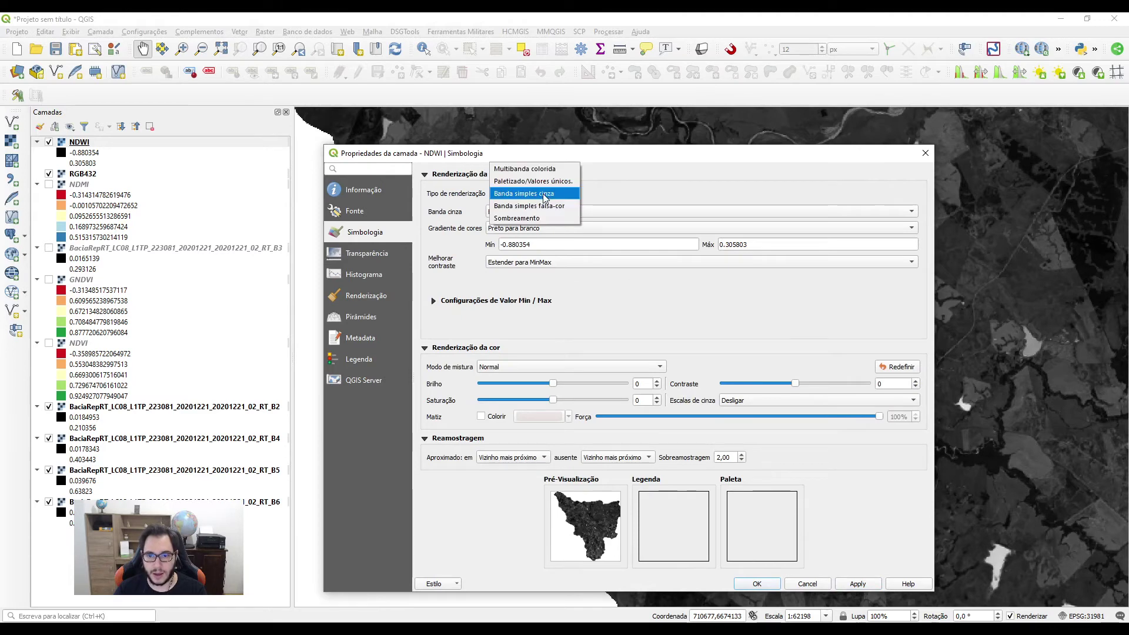
pyautogui.click(548, 210)
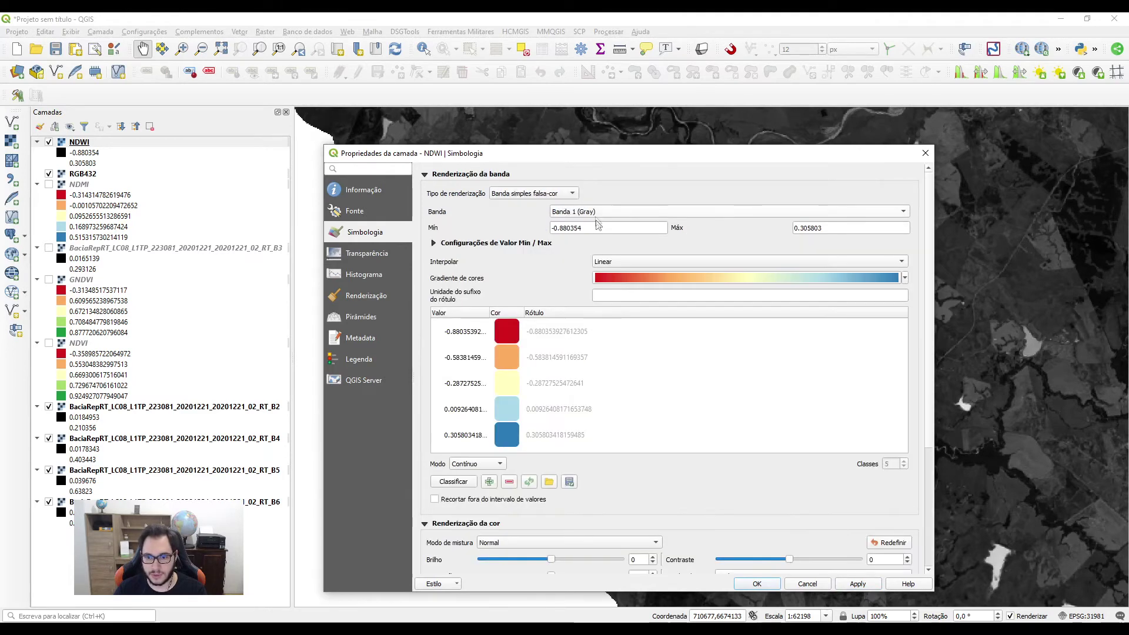
pyautogui.click(485, 465)
pyautogui.click(478, 489)
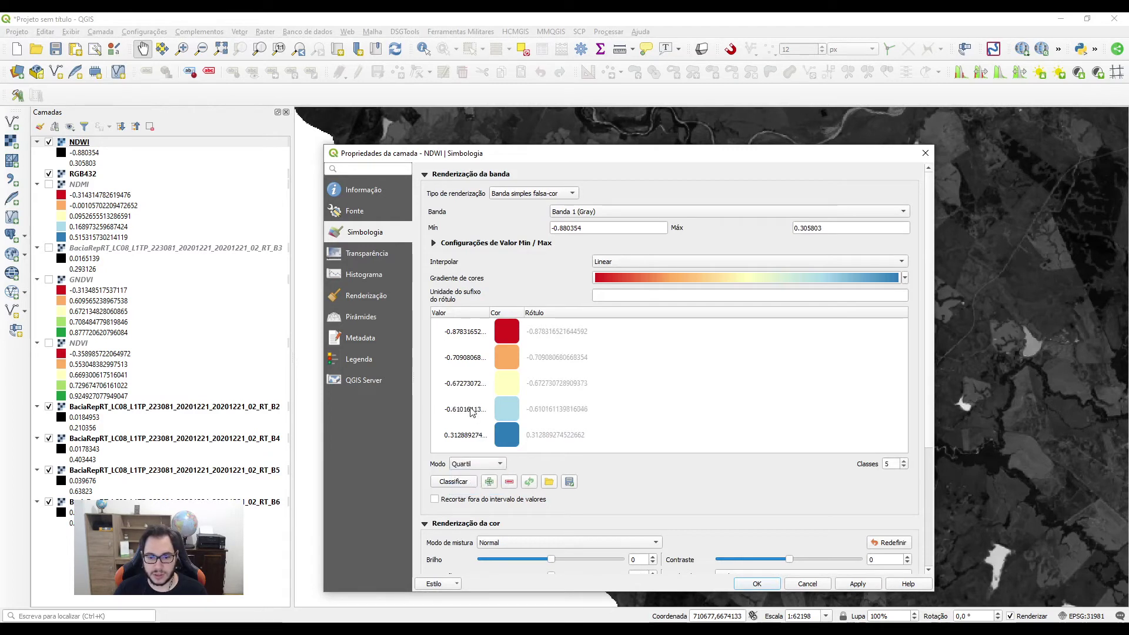
# Set the value of NDWI's light blue class to 0 and apply the symbology
pyautogui.doubleClick(465, 409)
pyautogui.write('0')
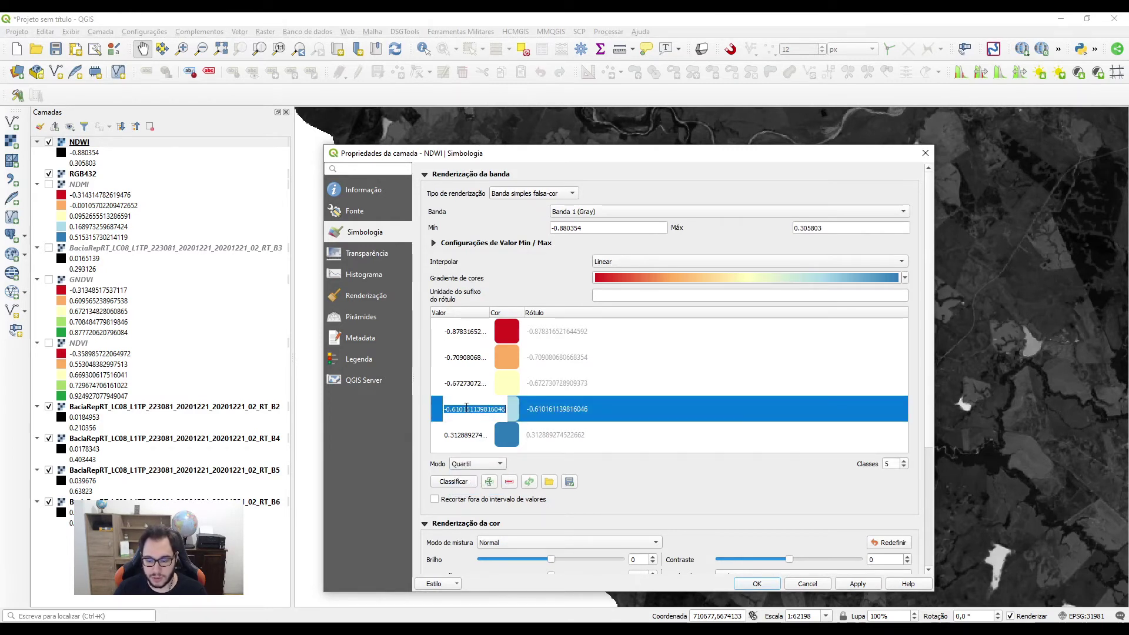
pyautogui.press('Return')
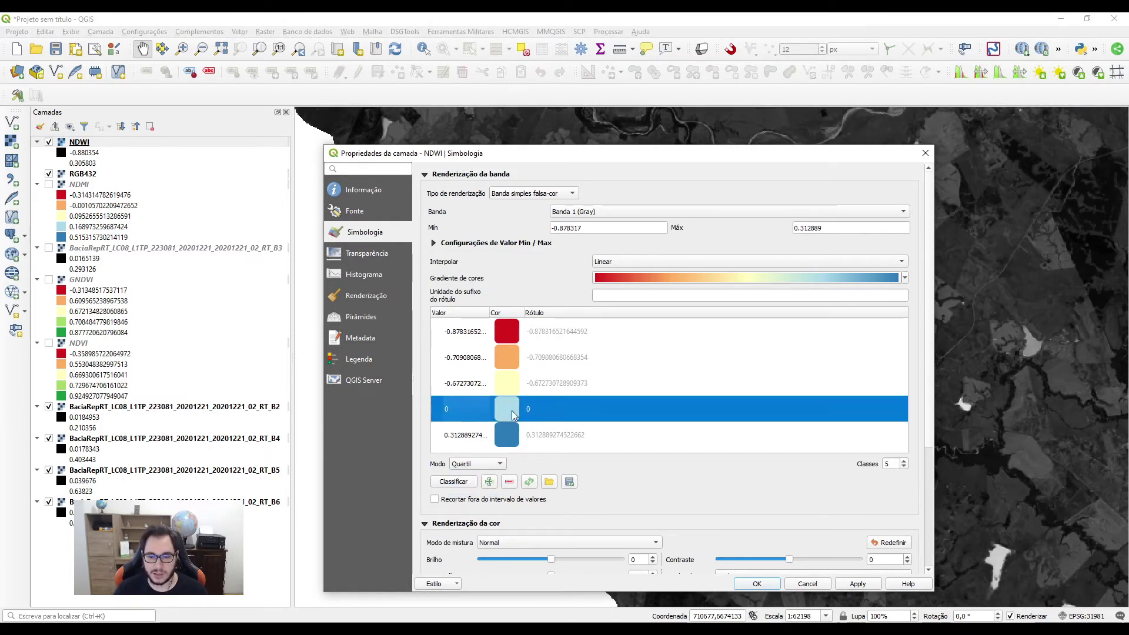
pyautogui.click(533, 438)
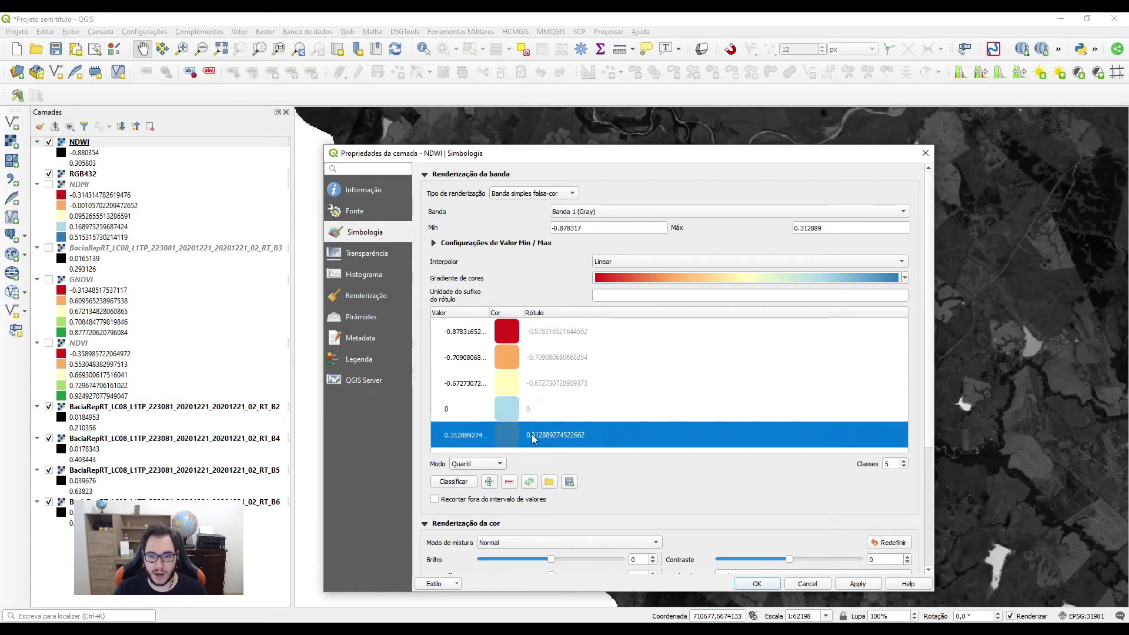
pyautogui.click(858, 584)
pyautogui.click(757, 584)
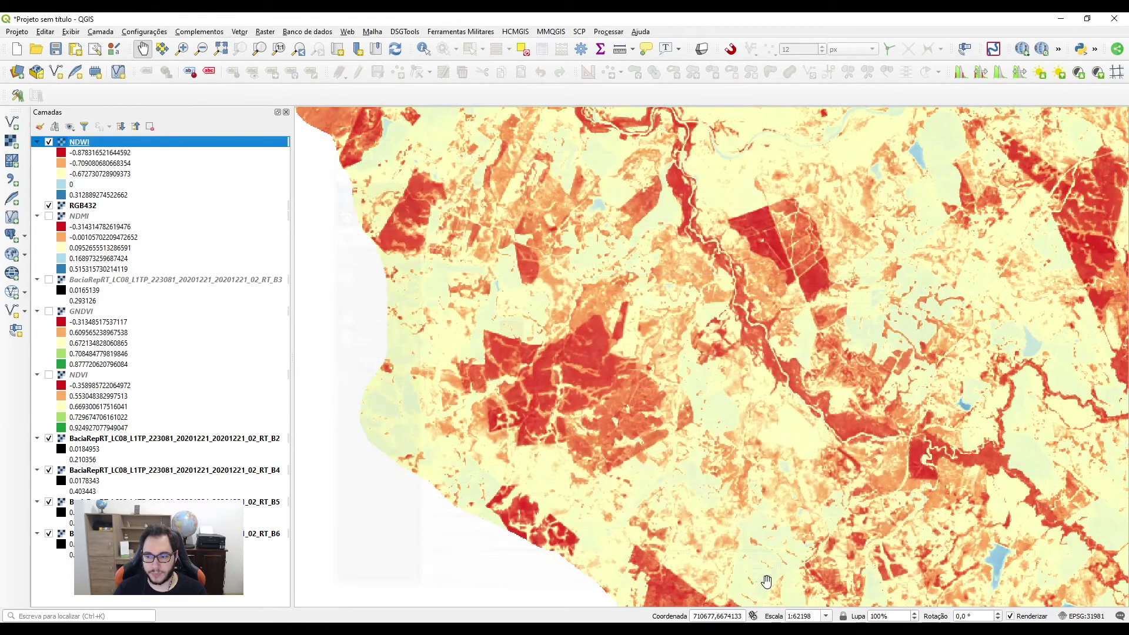
# Examine the reservoirs around the central river junction in NDWI and in NDVI by hiding NDWI and turning on NDVI
pyautogui.scroll(-1, 772, 407)
pyautogui.scroll(-1, 619, 463)
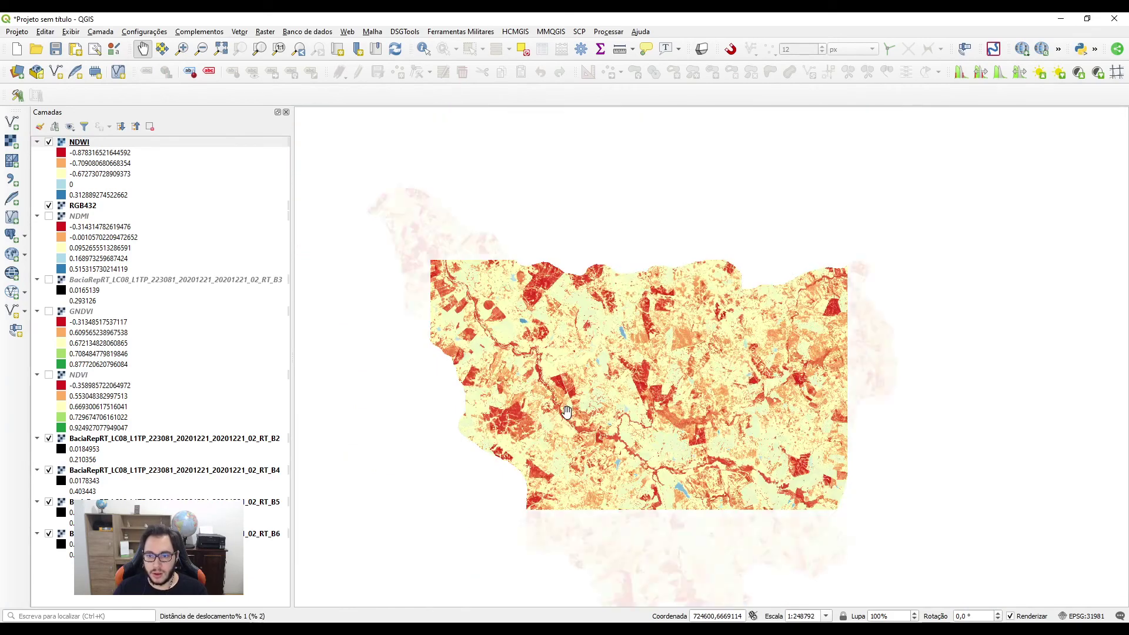
pyautogui.scroll(1, 619, 463)
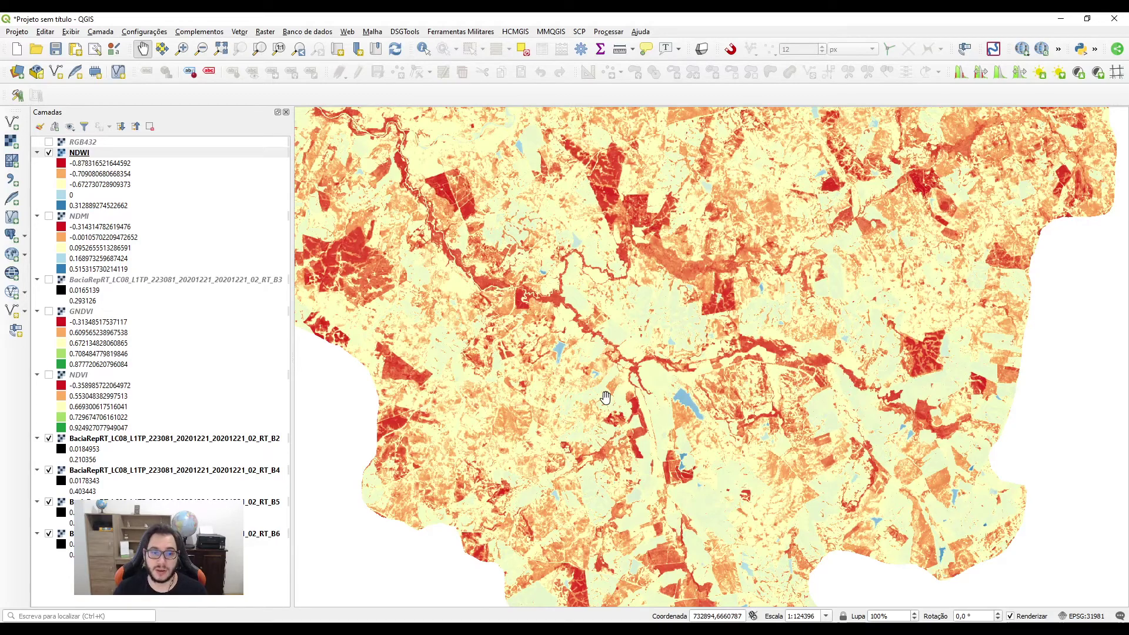
pyautogui.click(48, 153)
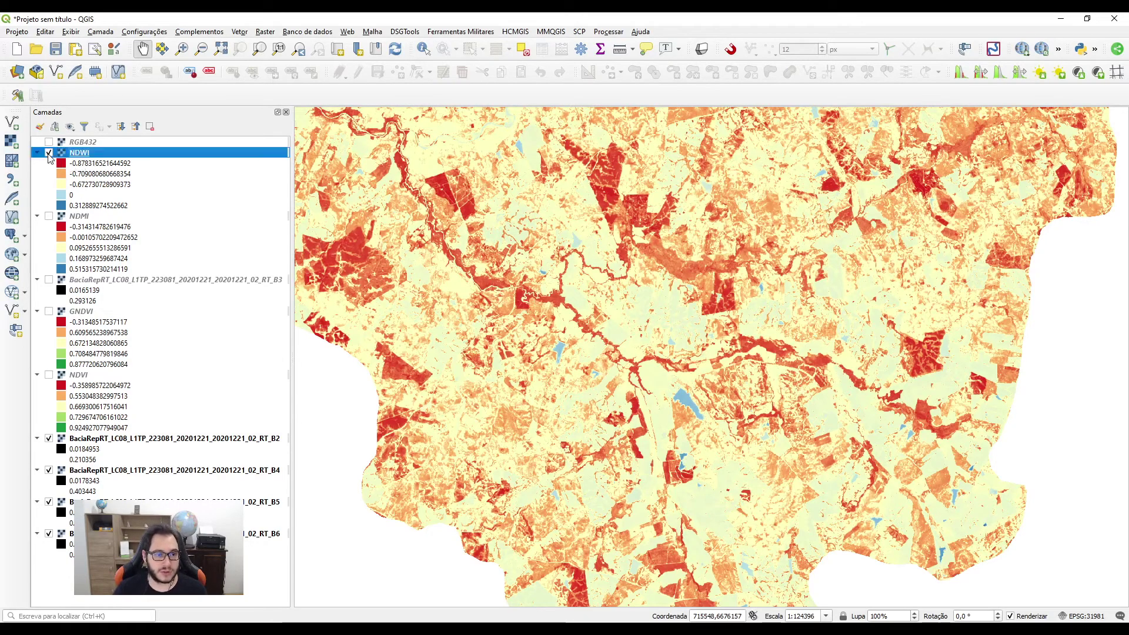
pyautogui.click(49, 375)
pyautogui.scroll(1, 517, 341)
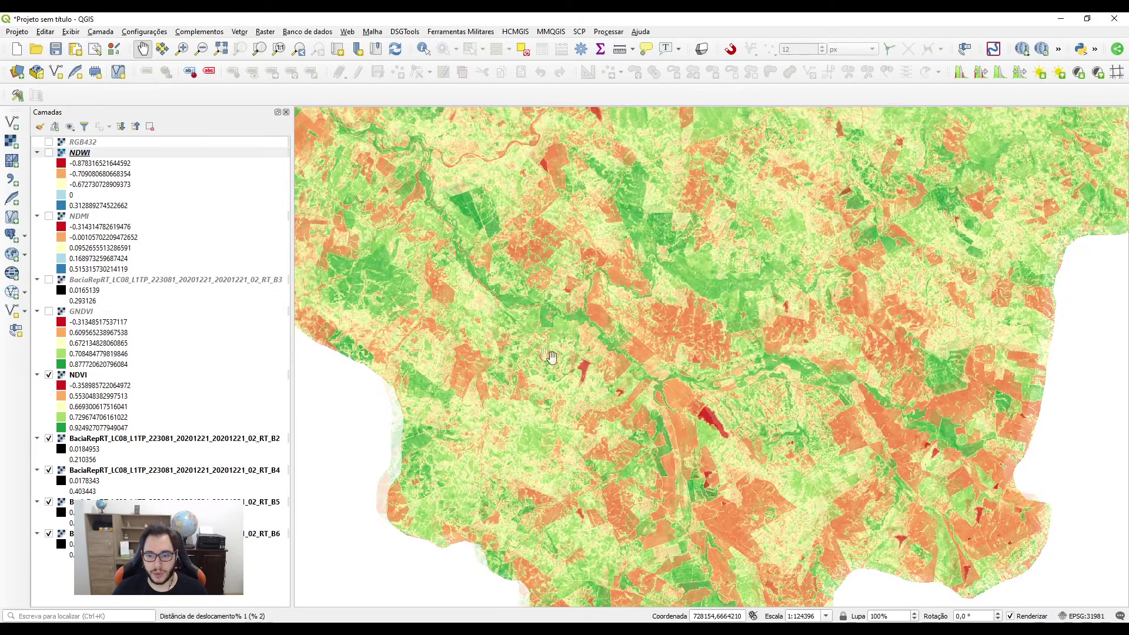
pyautogui.moveTo(601, 389); pyautogui.dragTo(603, 354)
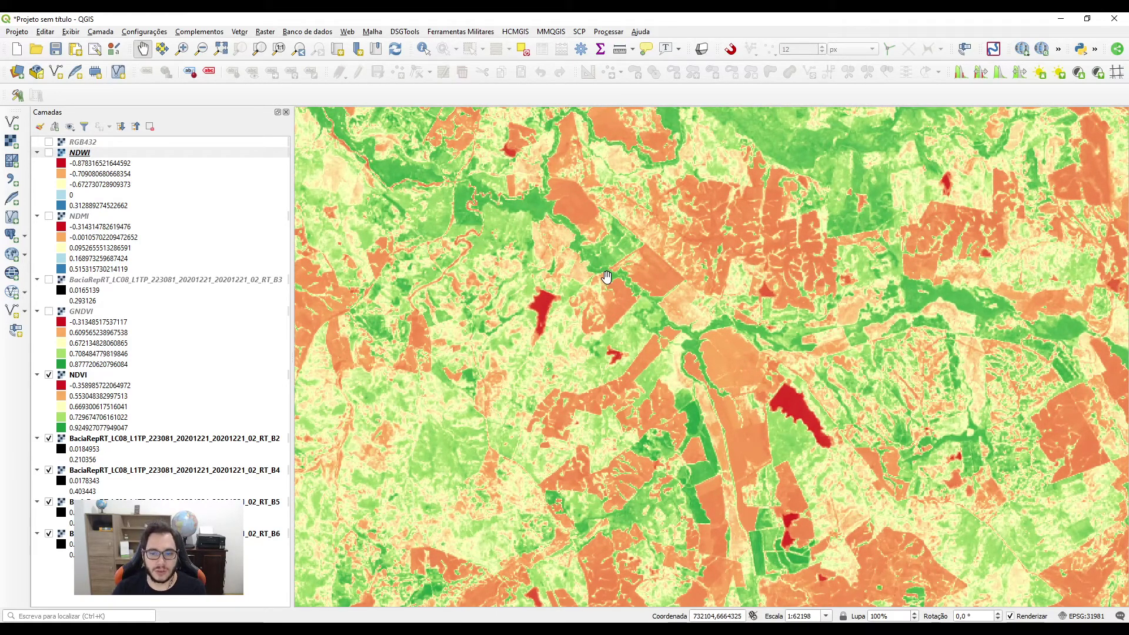
pyautogui.click(78, 428)
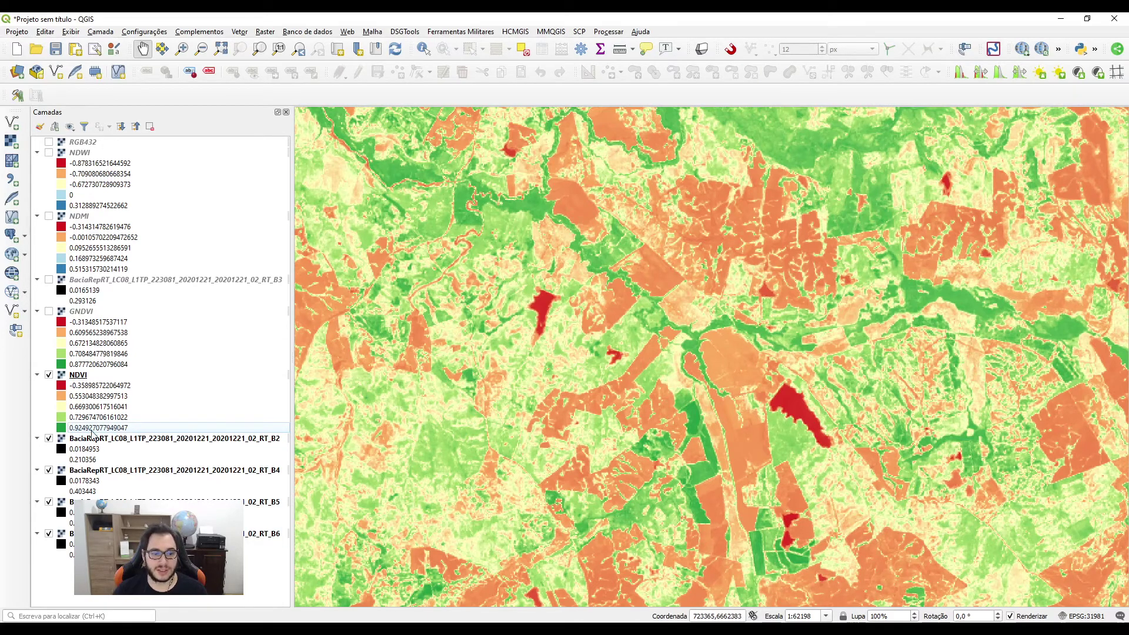
pyautogui.click(89, 385)
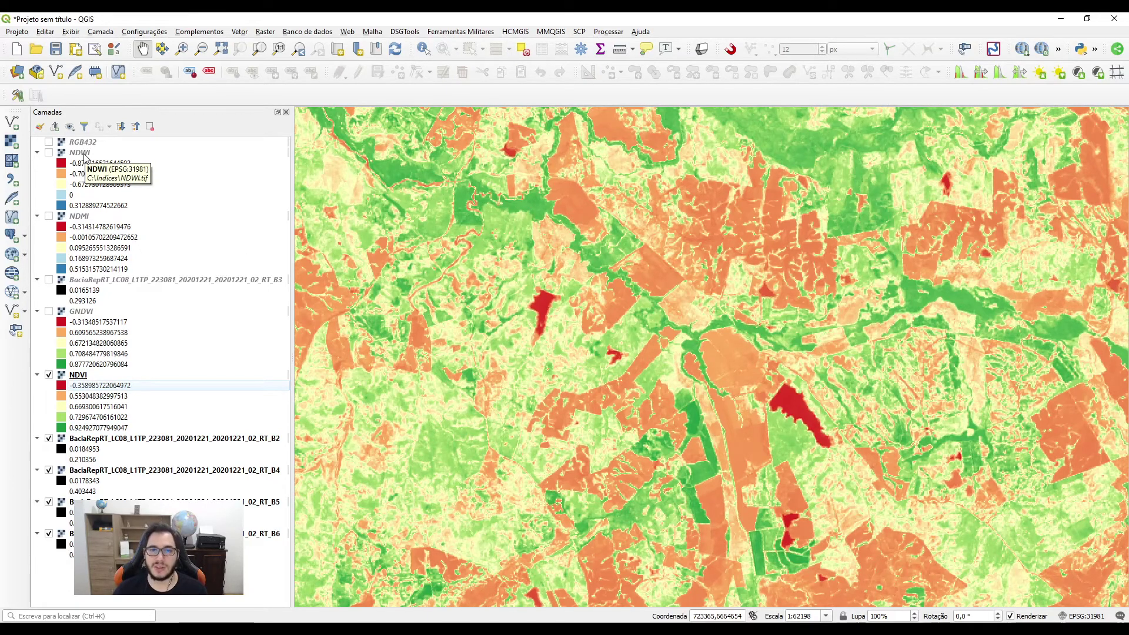
# Compare water bodies in NDWI and NDVI from the central junction to the southern basin by toggling NDWI's visibility
pyautogui.click(50, 153)
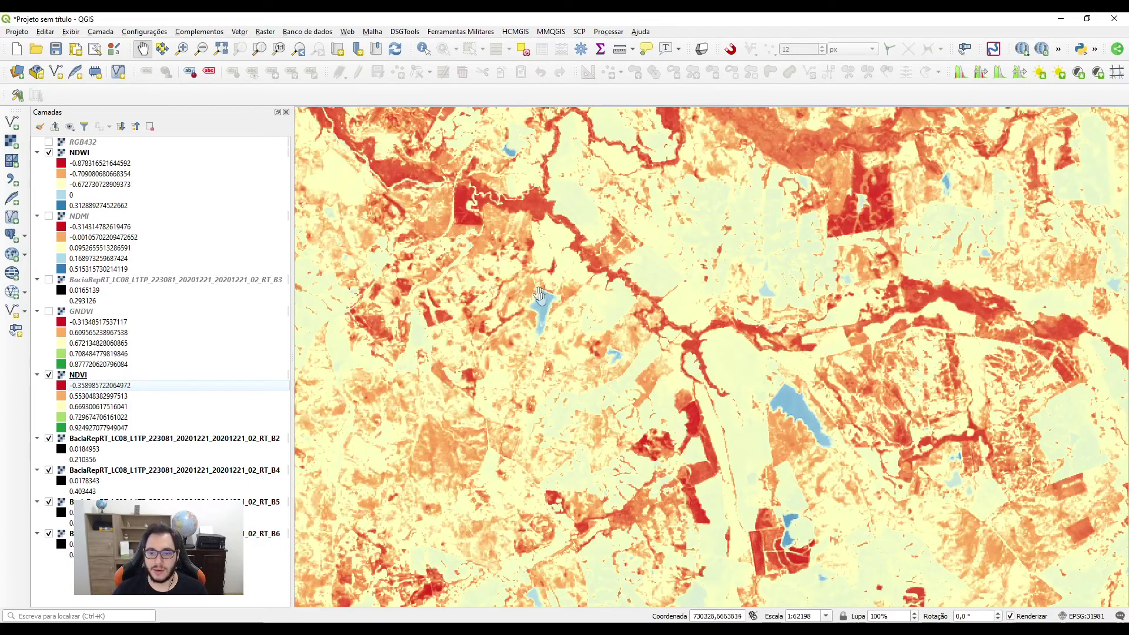
pyautogui.scroll(-1, 625, 220)
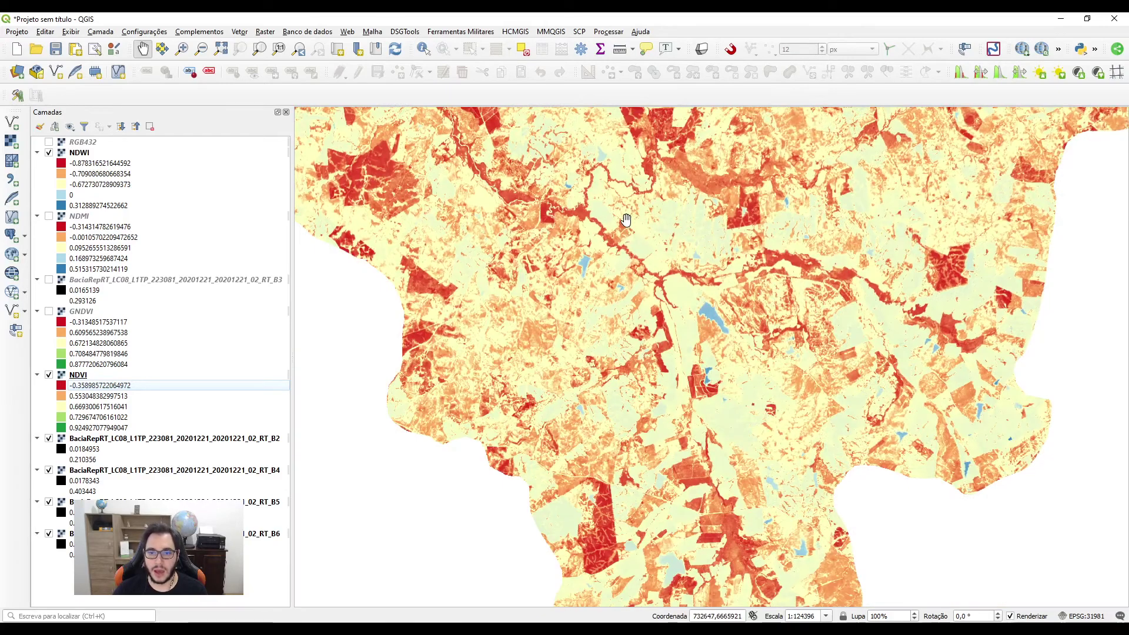
pyautogui.moveTo(641, 465); pyautogui.dragTo(582, 343)
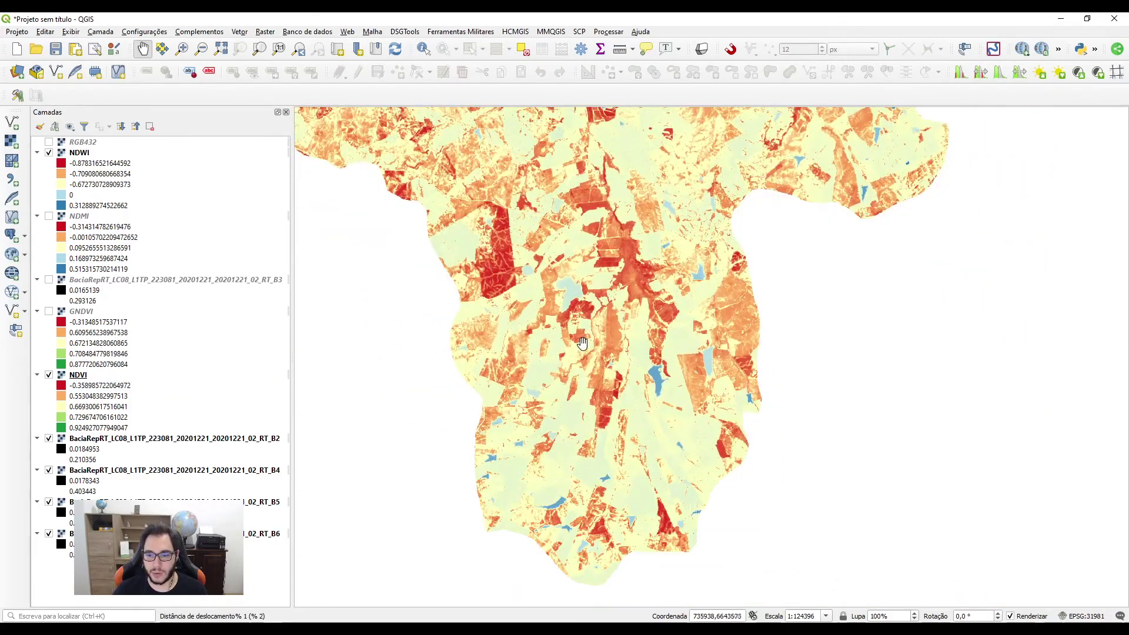
pyautogui.scroll(1, 582, 343)
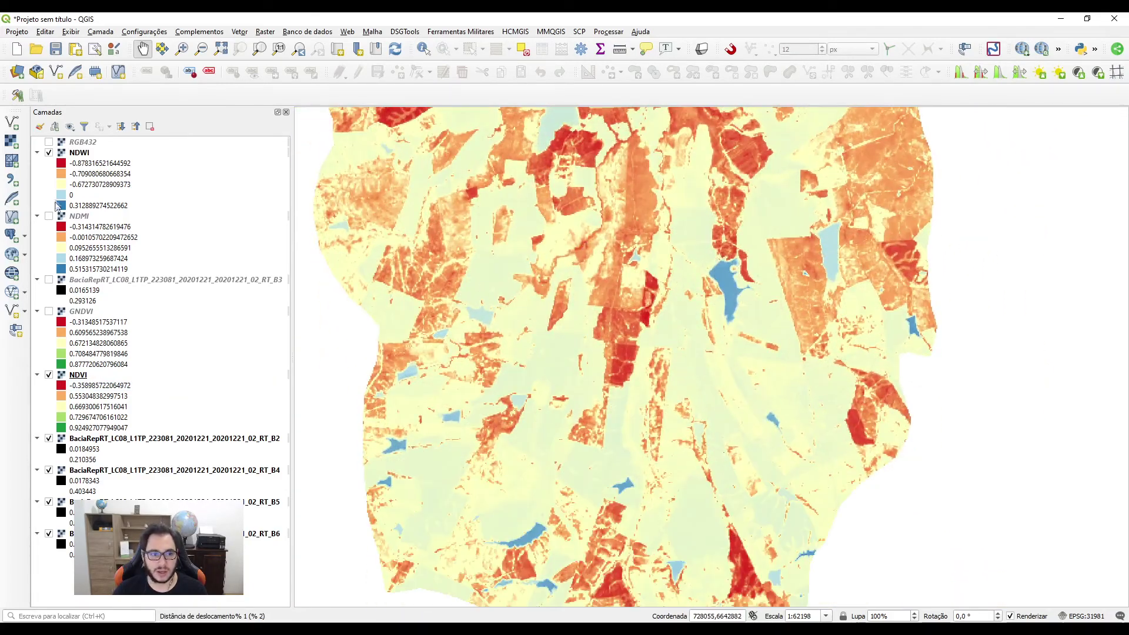
pyautogui.click(49, 153)
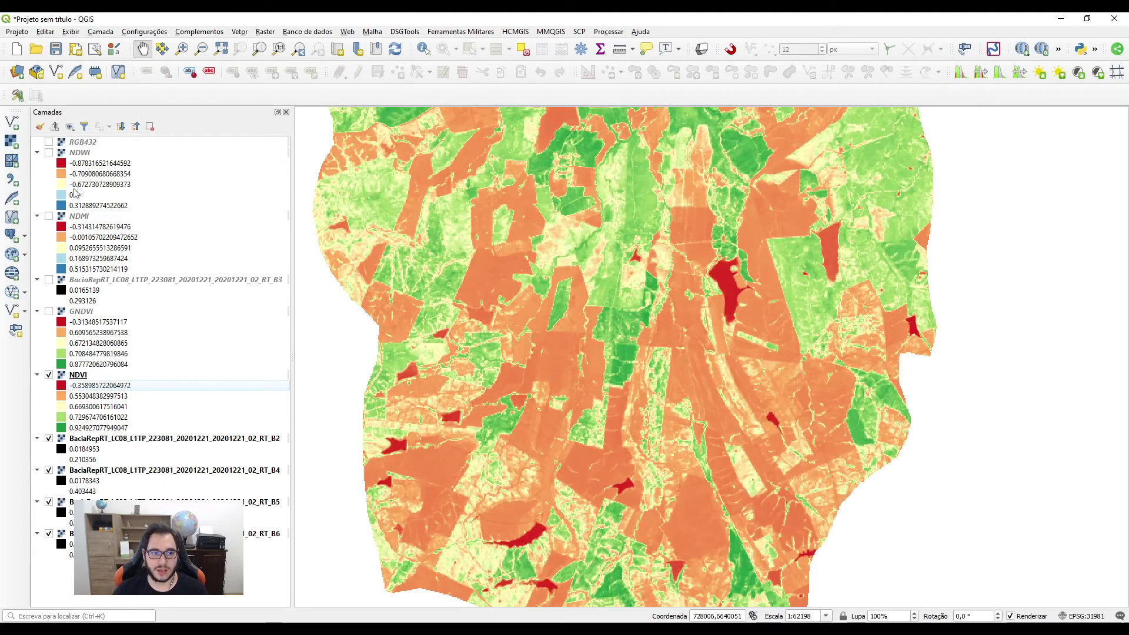
# Compare the southern basin's water bodies in RGB432, NDWI and NDVI by turning RGB432 and NDWI on and off
pyautogui.click(49, 142)
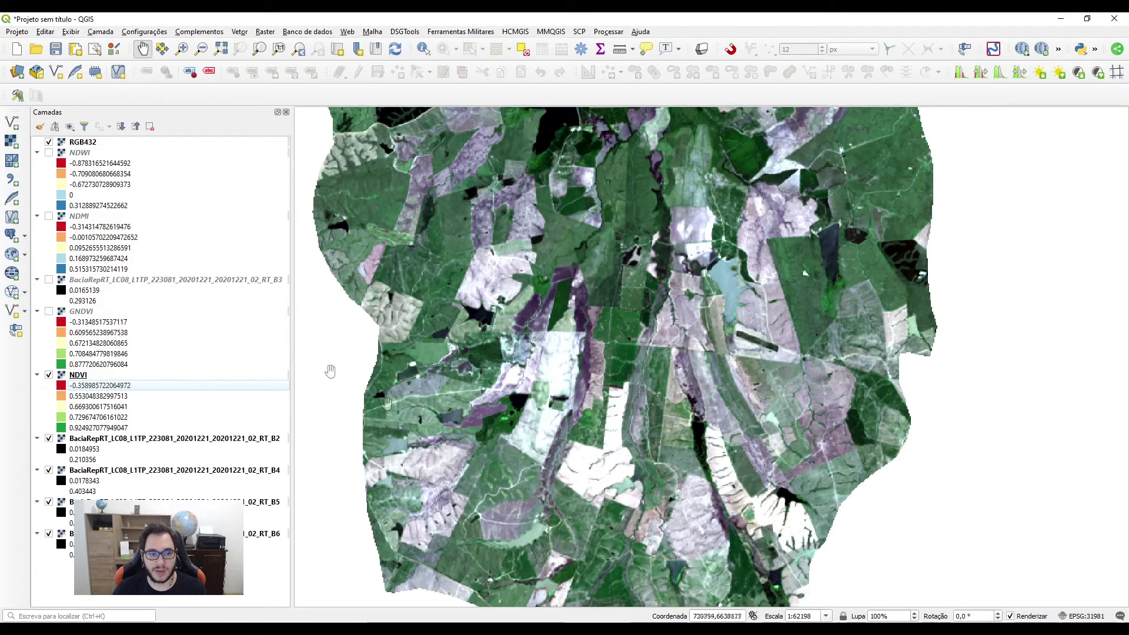
pyautogui.click(49, 143)
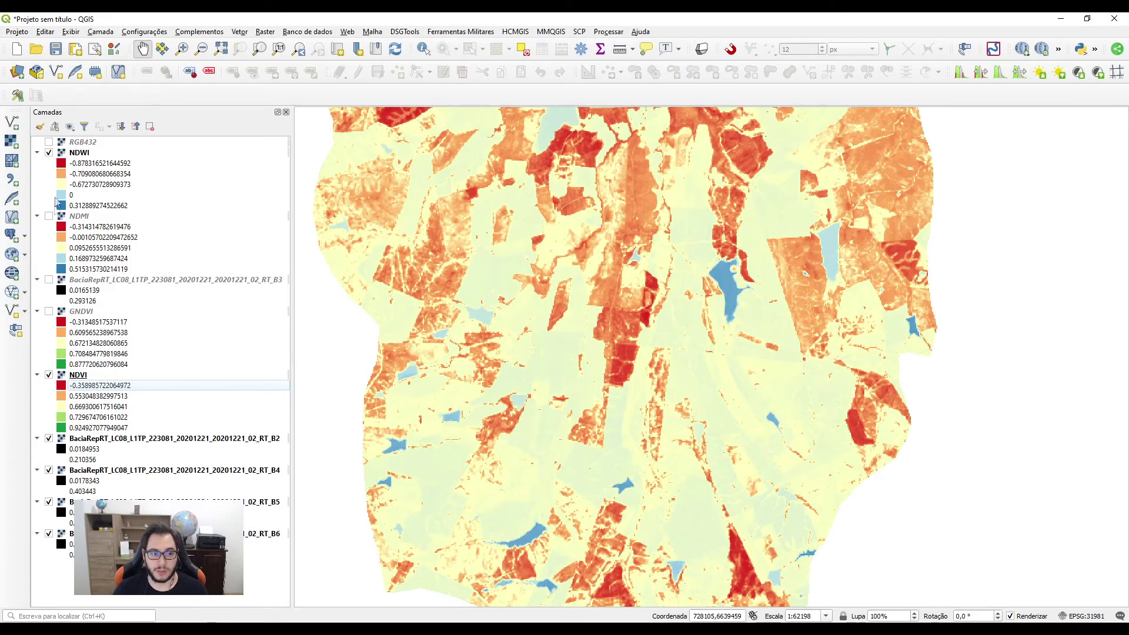
pyautogui.click(49, 152)
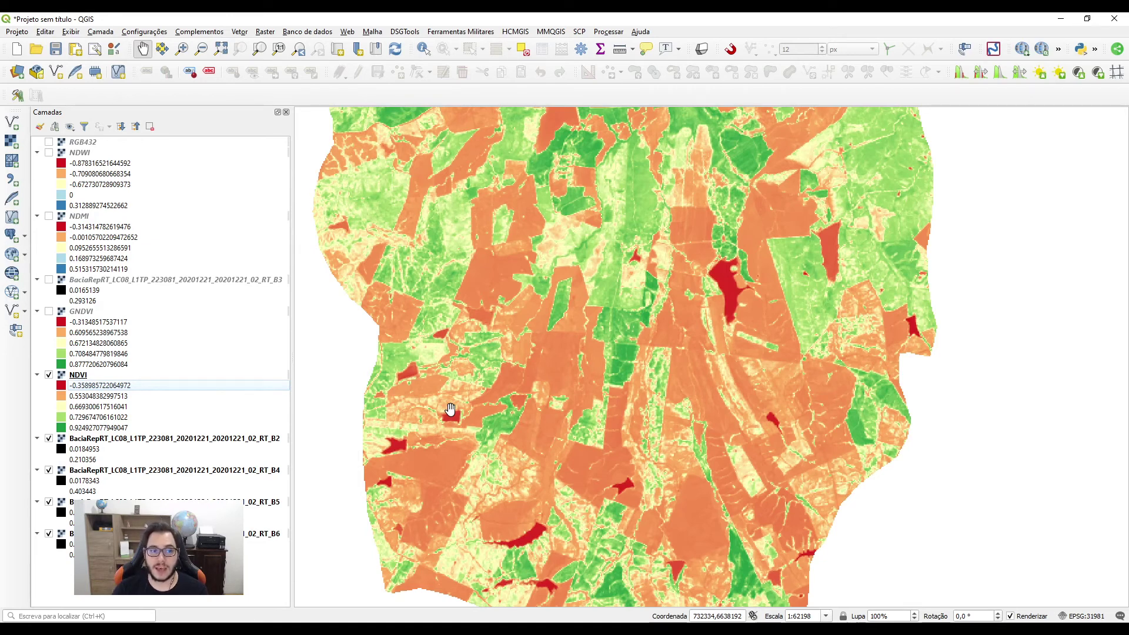
pyautogui.click(74, 197)
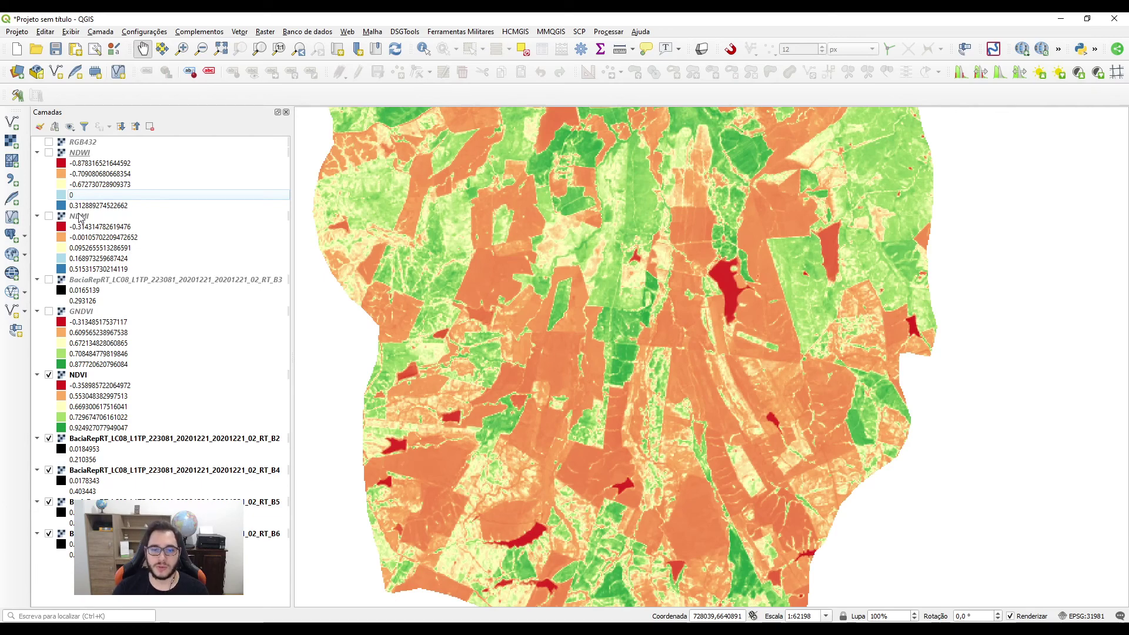
# Compare the indices over NDWI's full extent by hiding NDVI, showing GNDVI temporarily, and turning on NDMI and NDWI
pyautogui.scroll(-2, 576, 341)
pyautogui.scroll(1, 576, 340)
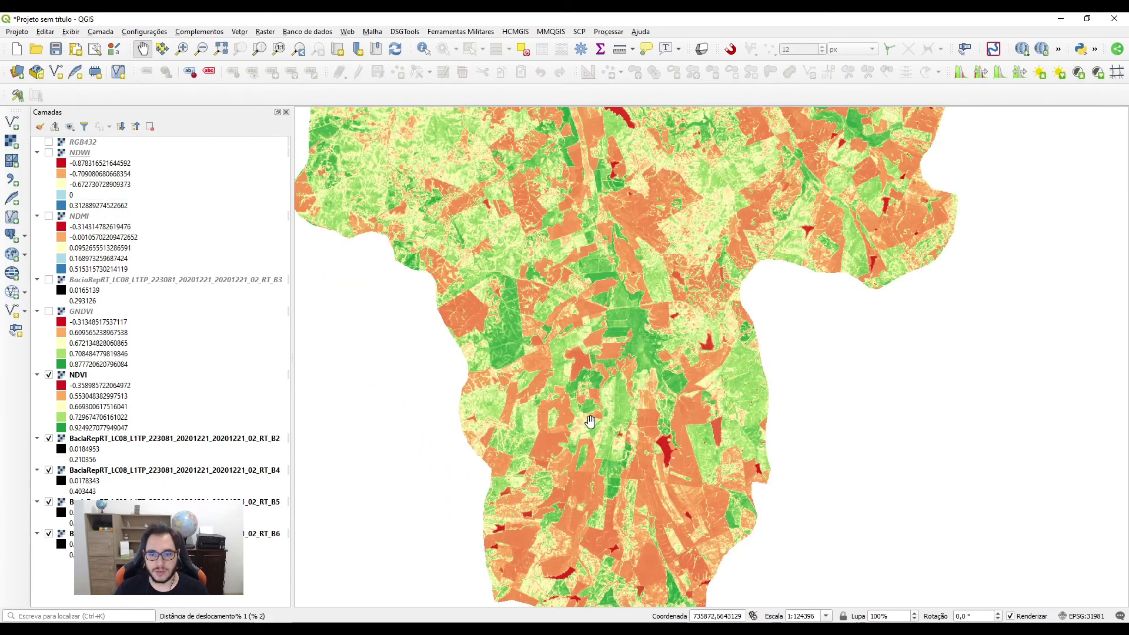
pyautogui.scroll(-2, 575, 335)
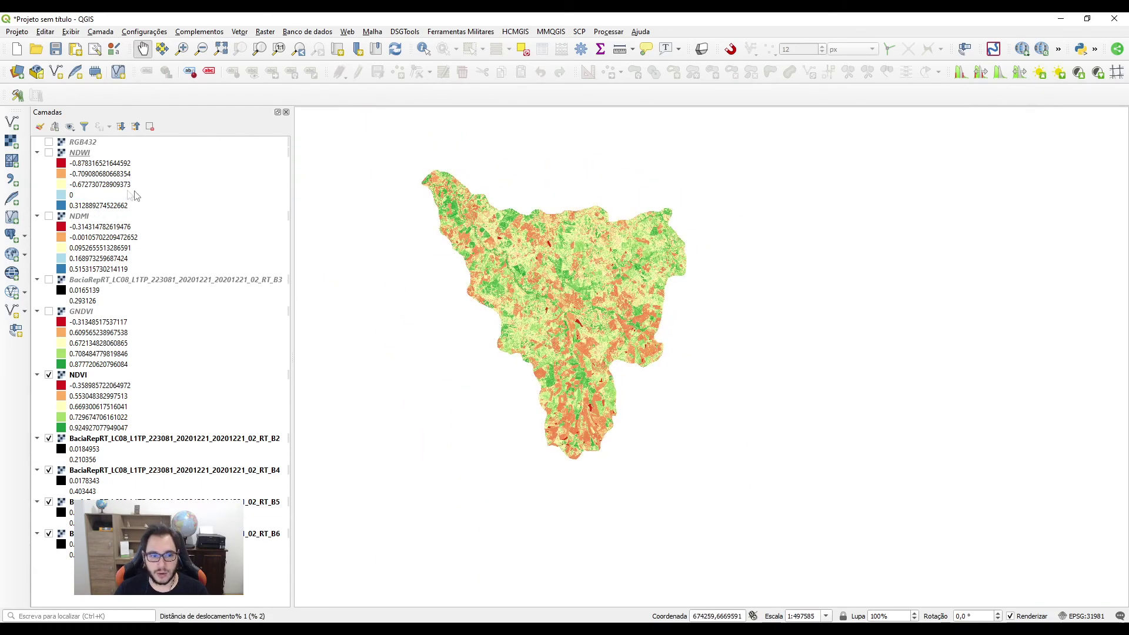
pyautogui.rightClick(82, 153)
pyautogui.click(97, 157)
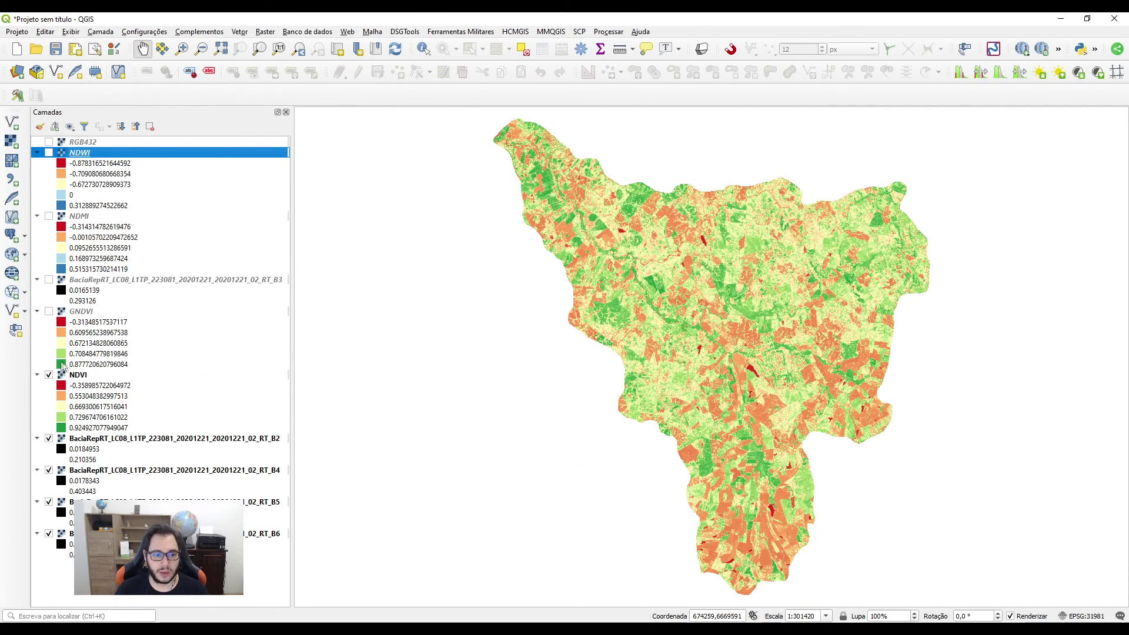
pyautogui.click(49, 311)
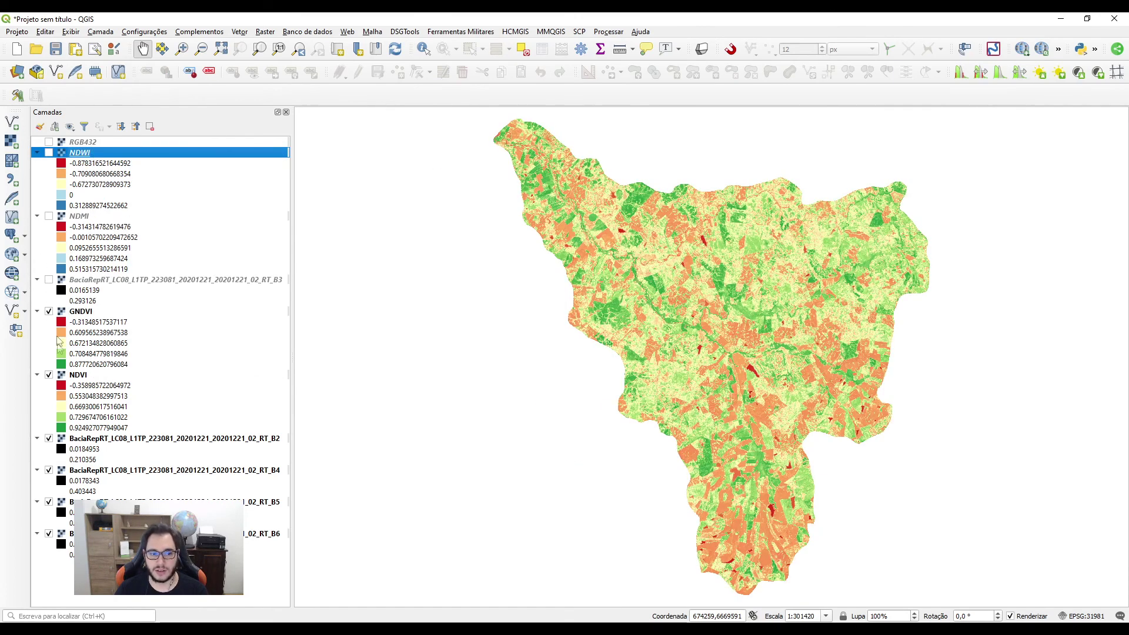
pyautogui.click(49, 374)
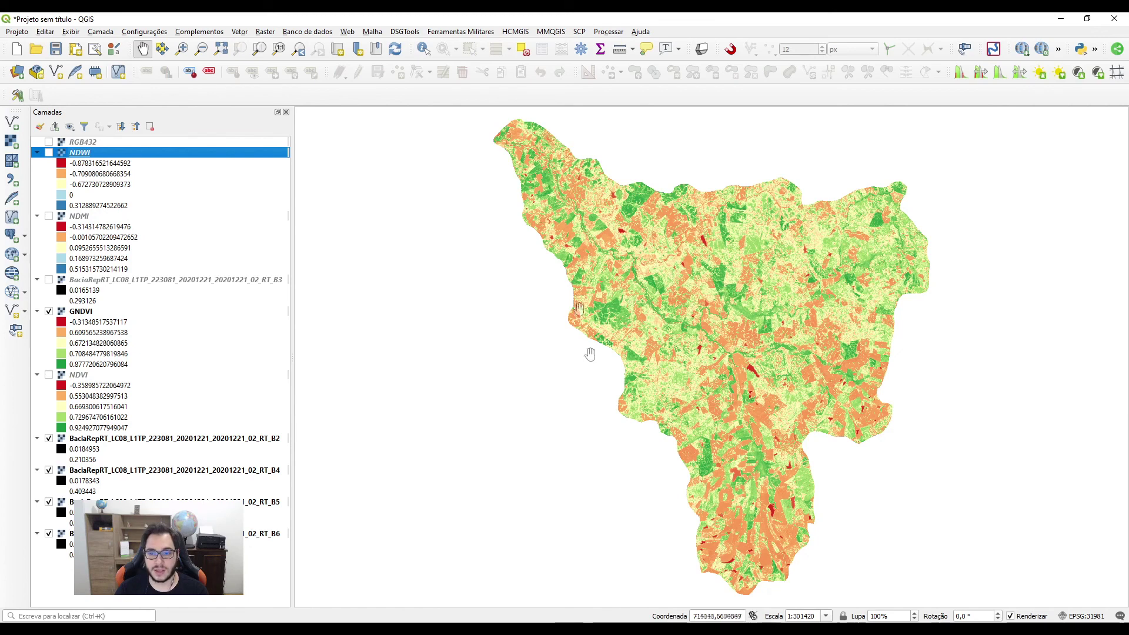
pyautogui.click(49, 311)
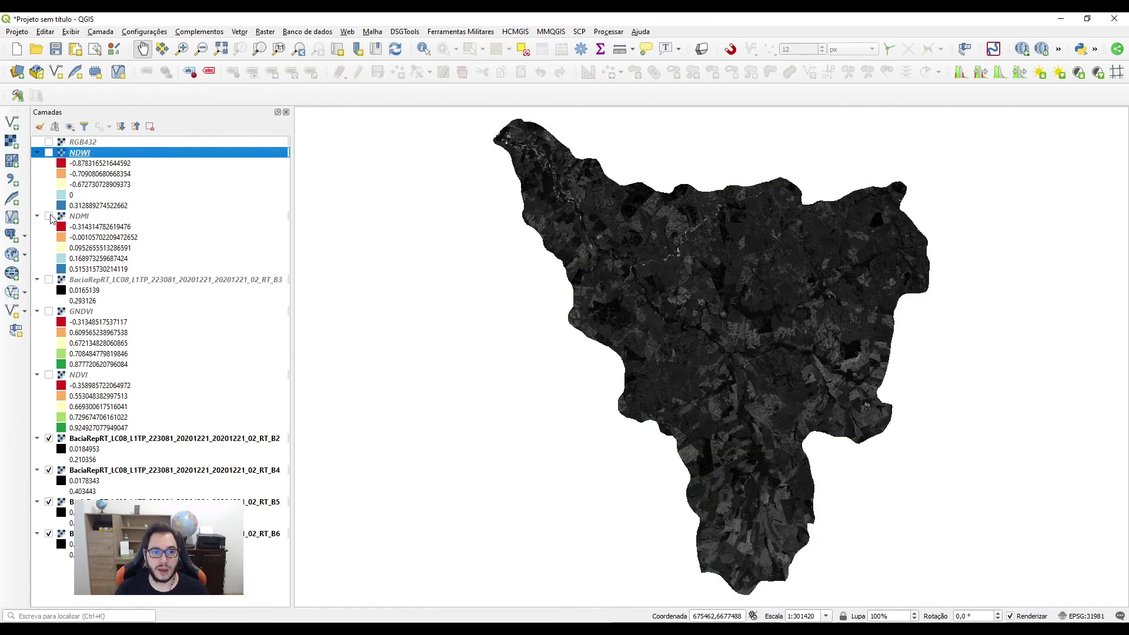
pyautogui.click(49, 216)
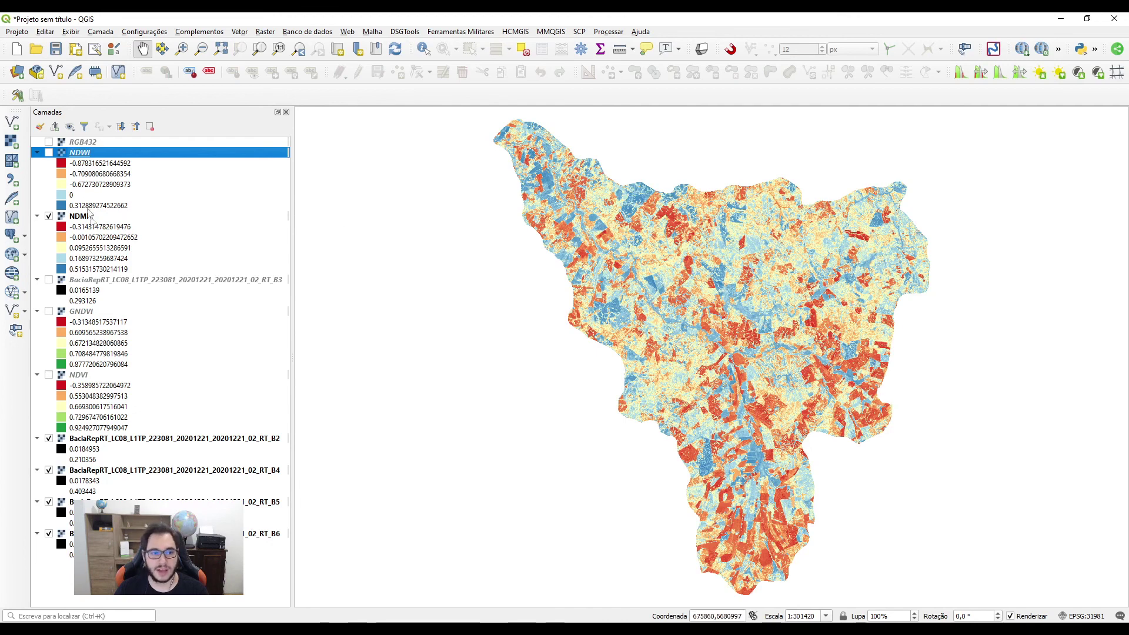
pyautogui.click(49, 152)
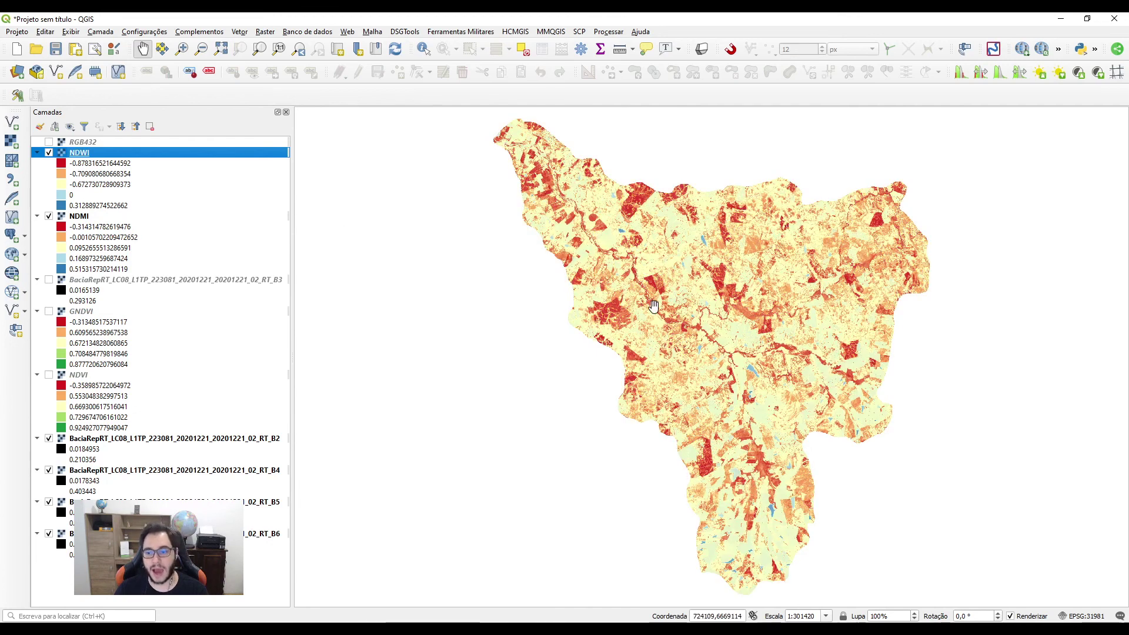